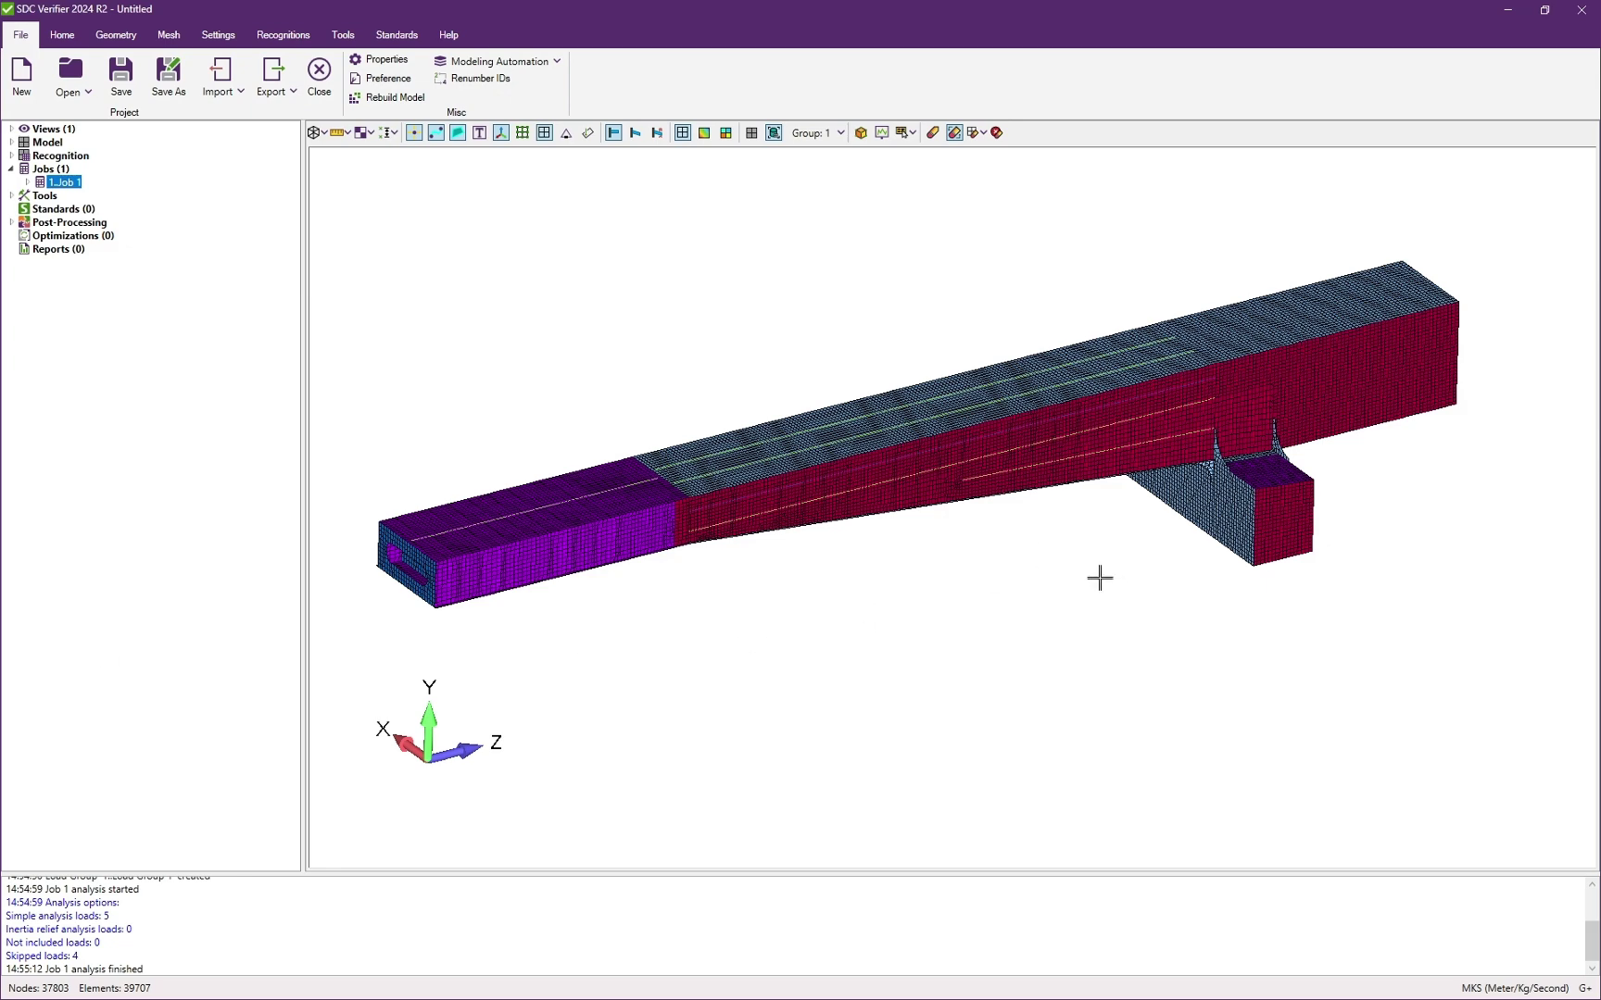
# Step: Expand Job 1 in the project tree to review its individual loads, load sets and load groups
pyautogui.moveTo(1101, 572); pyautogui.dragTo(996, 536, button='middle')
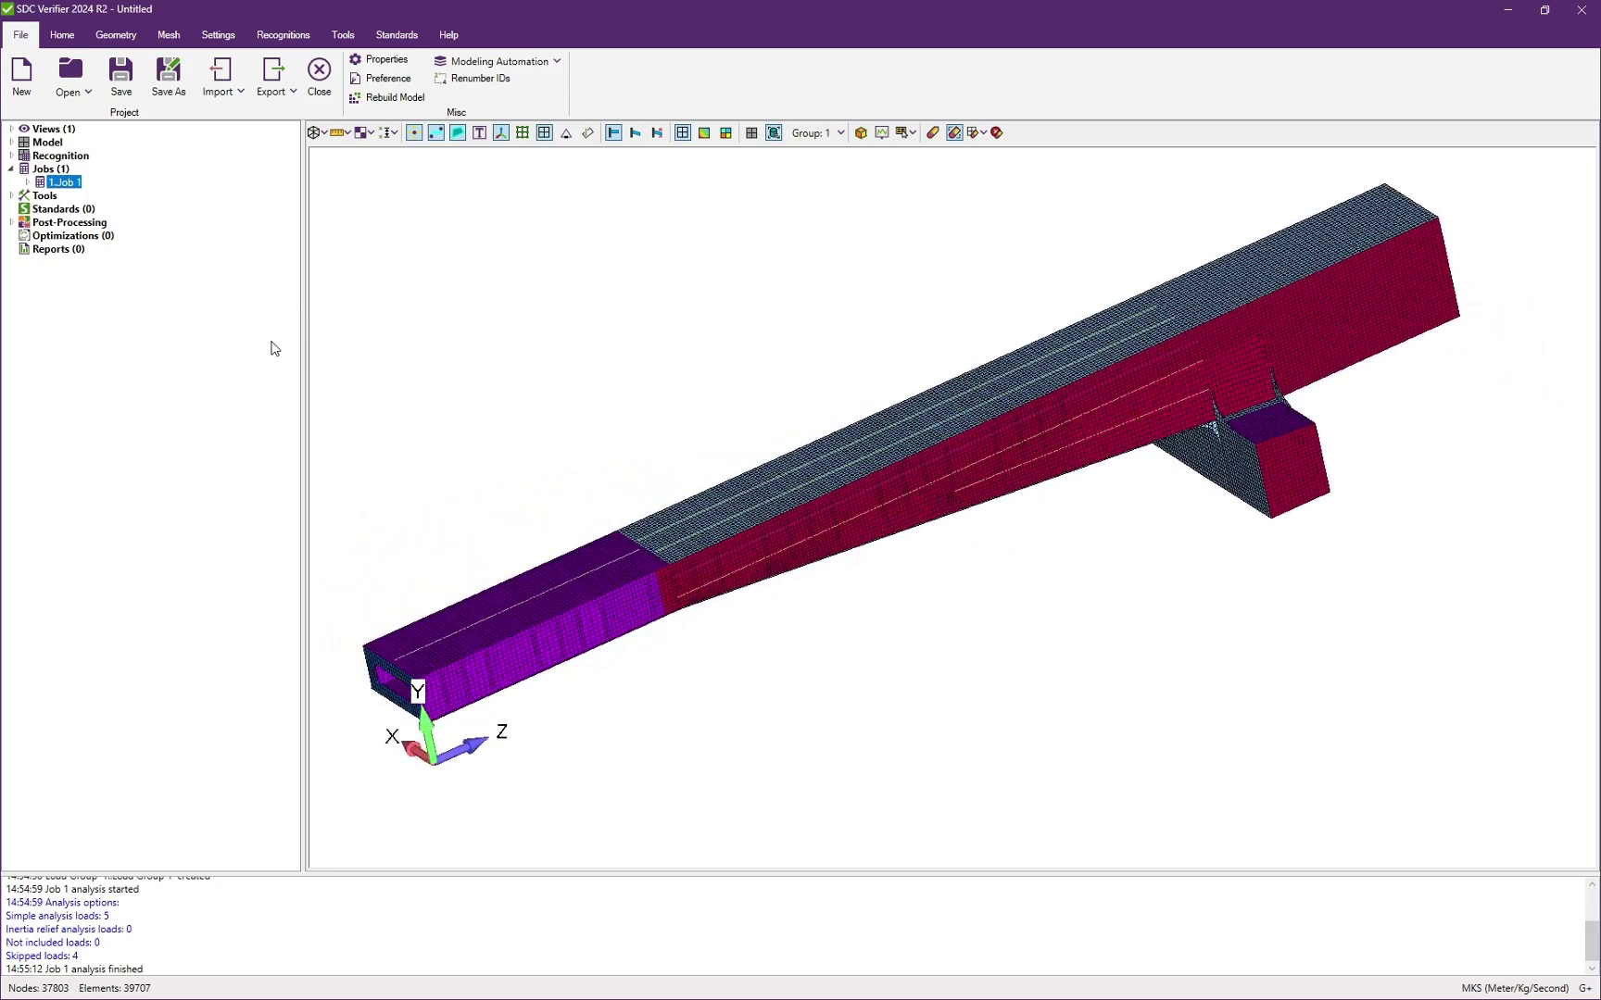
pyautogui.click(28, 182)
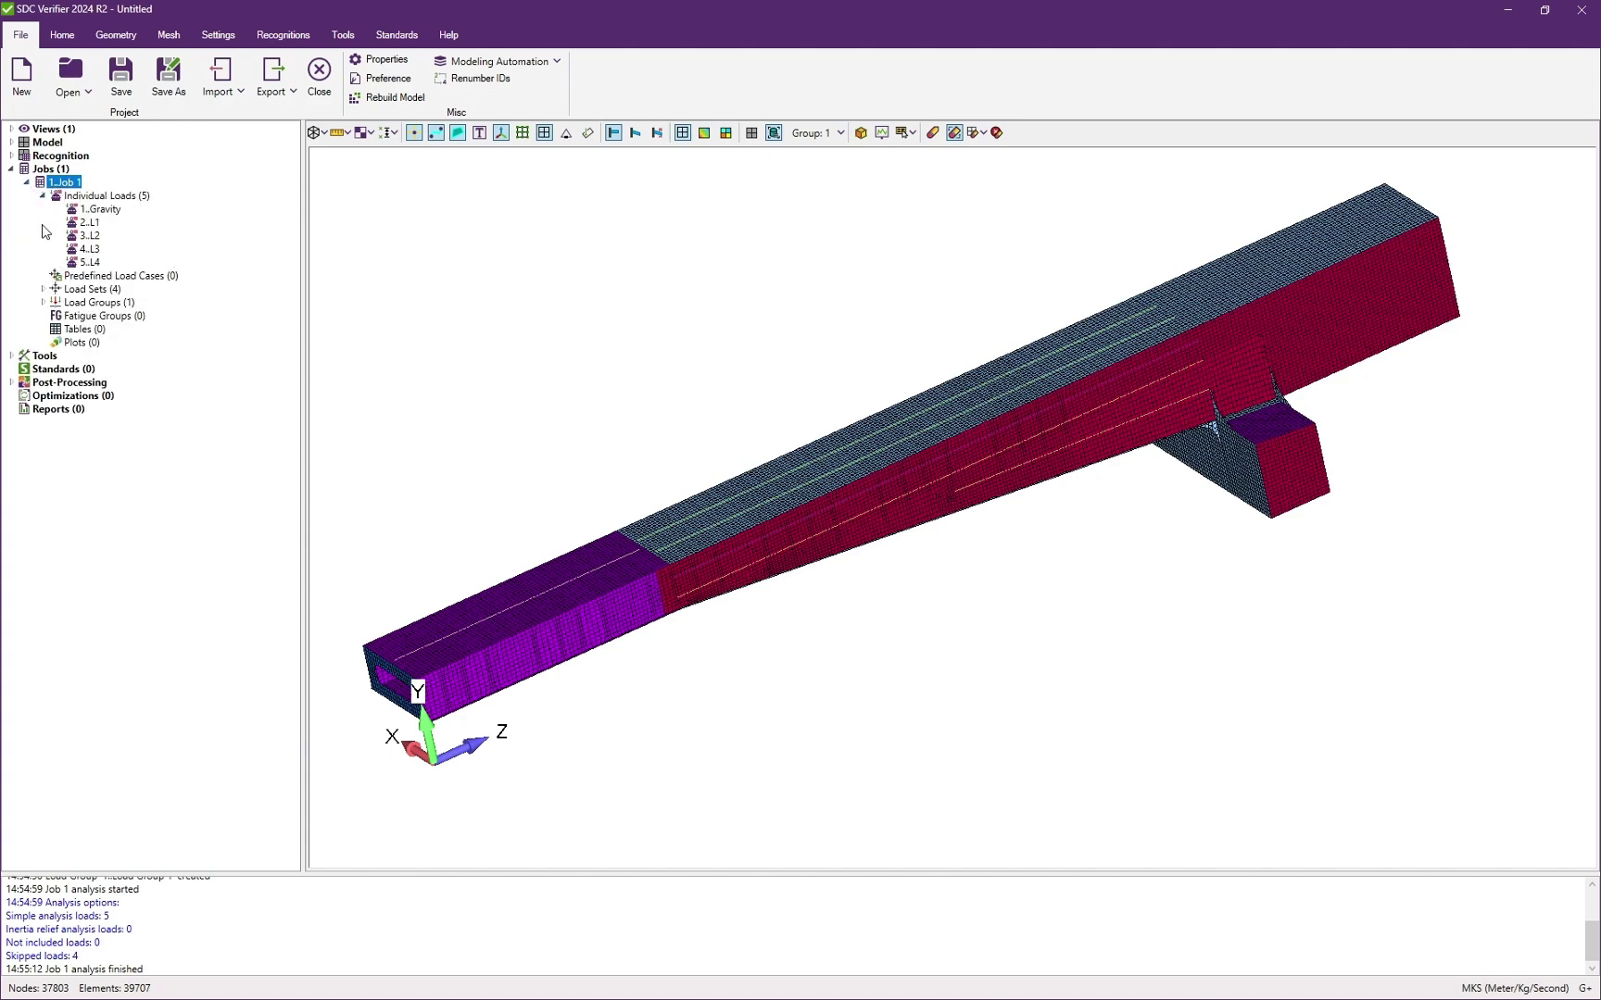
pyautogui.click(43, 289)
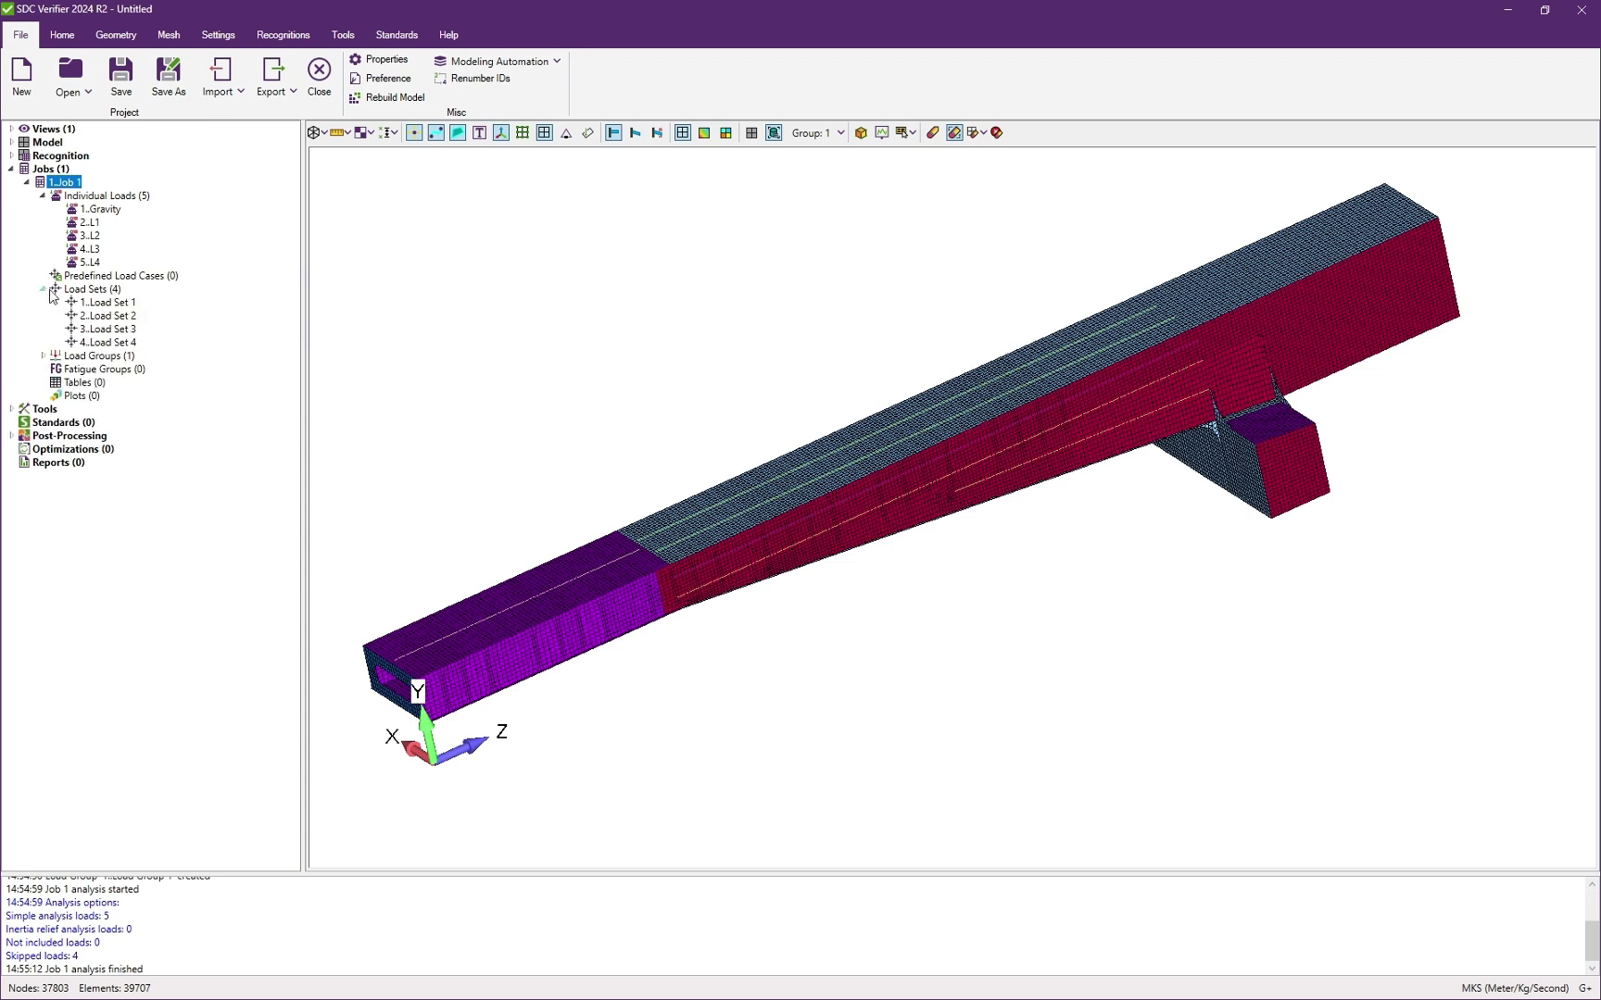
pyautogui.click(43, 356)
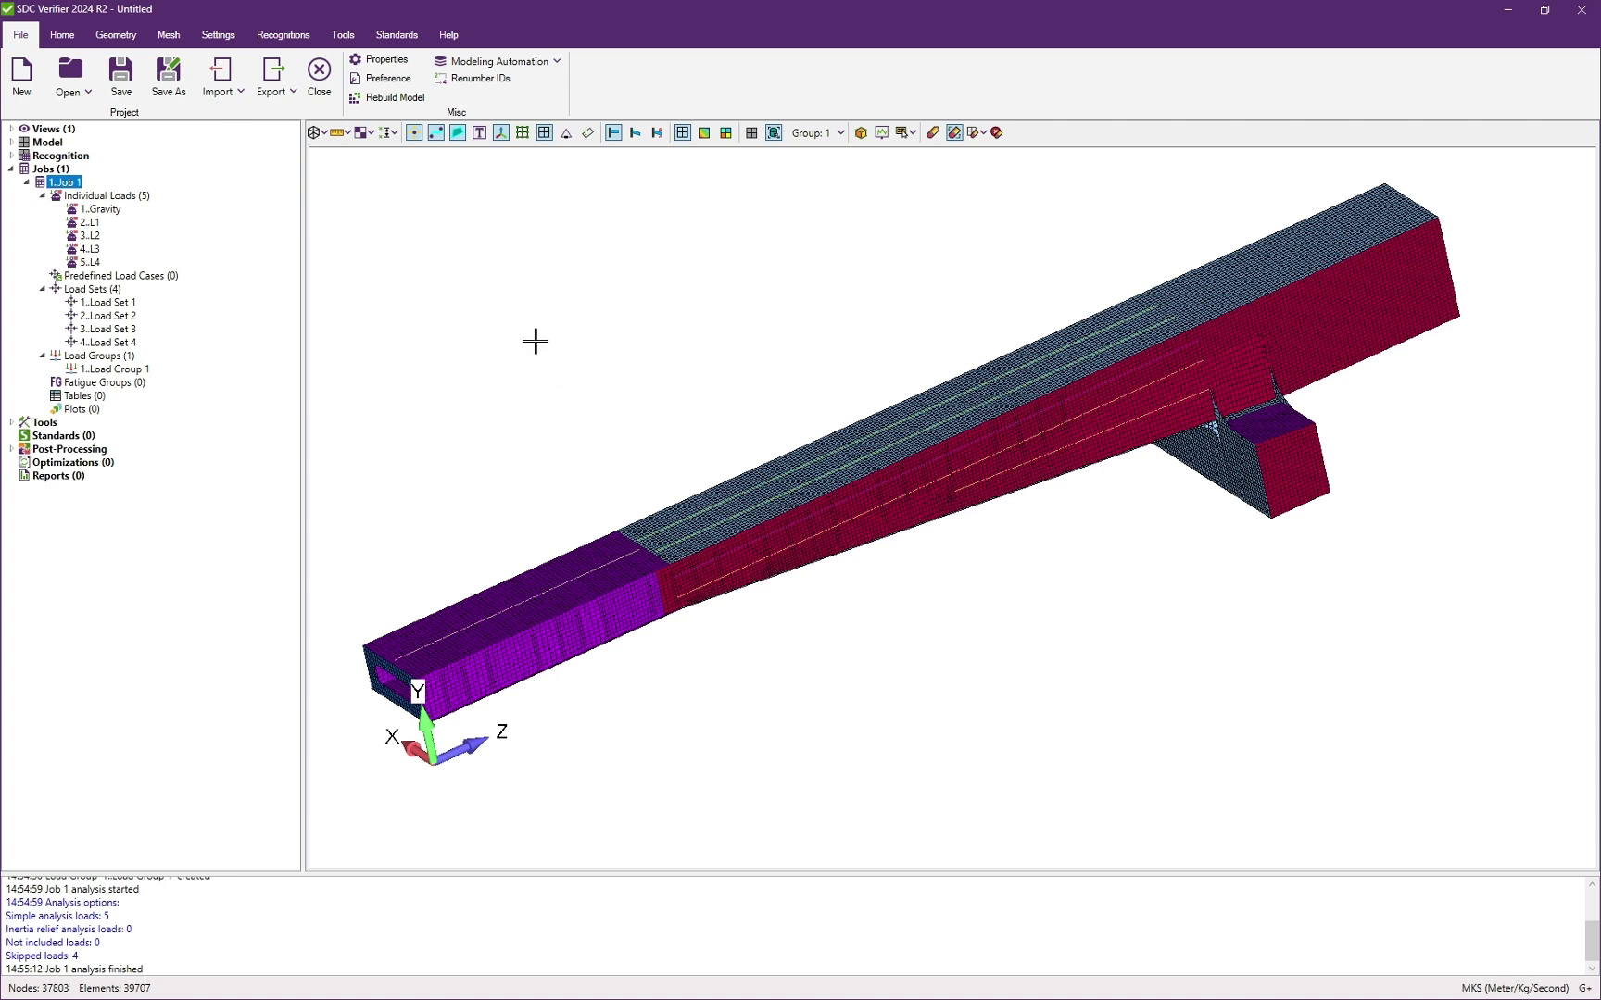
# Step: Run the Weld Finder on the full model to recognize its welds
pyautogui.click(12, 156)
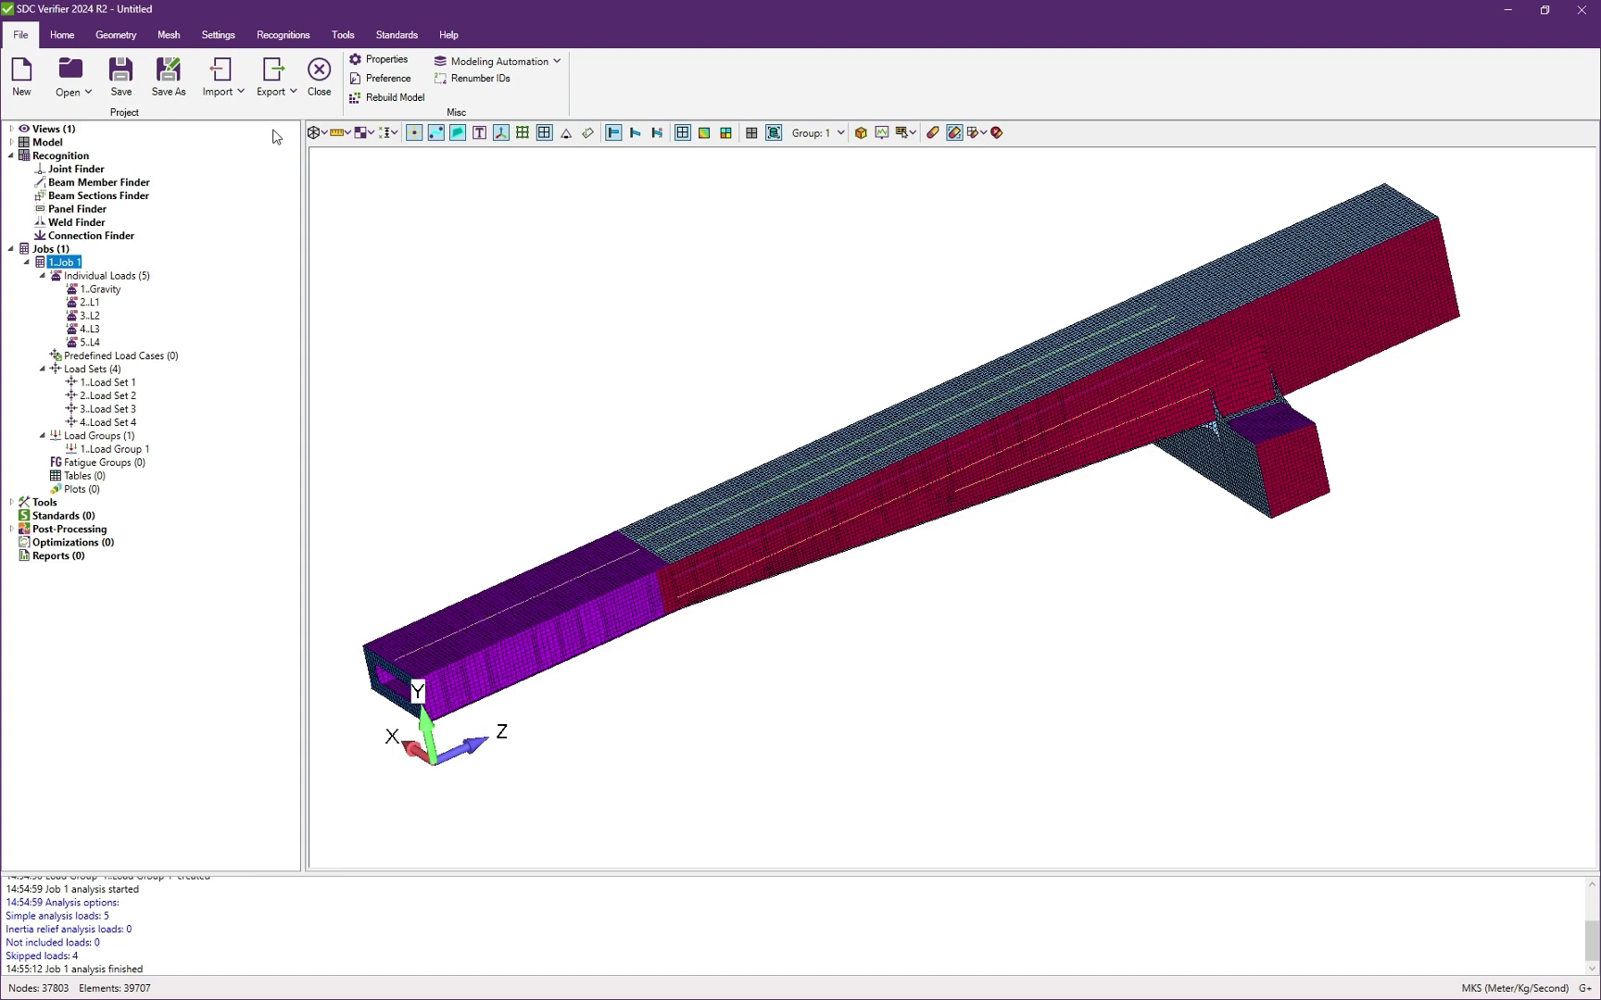
pyautogui.click(284, 35)
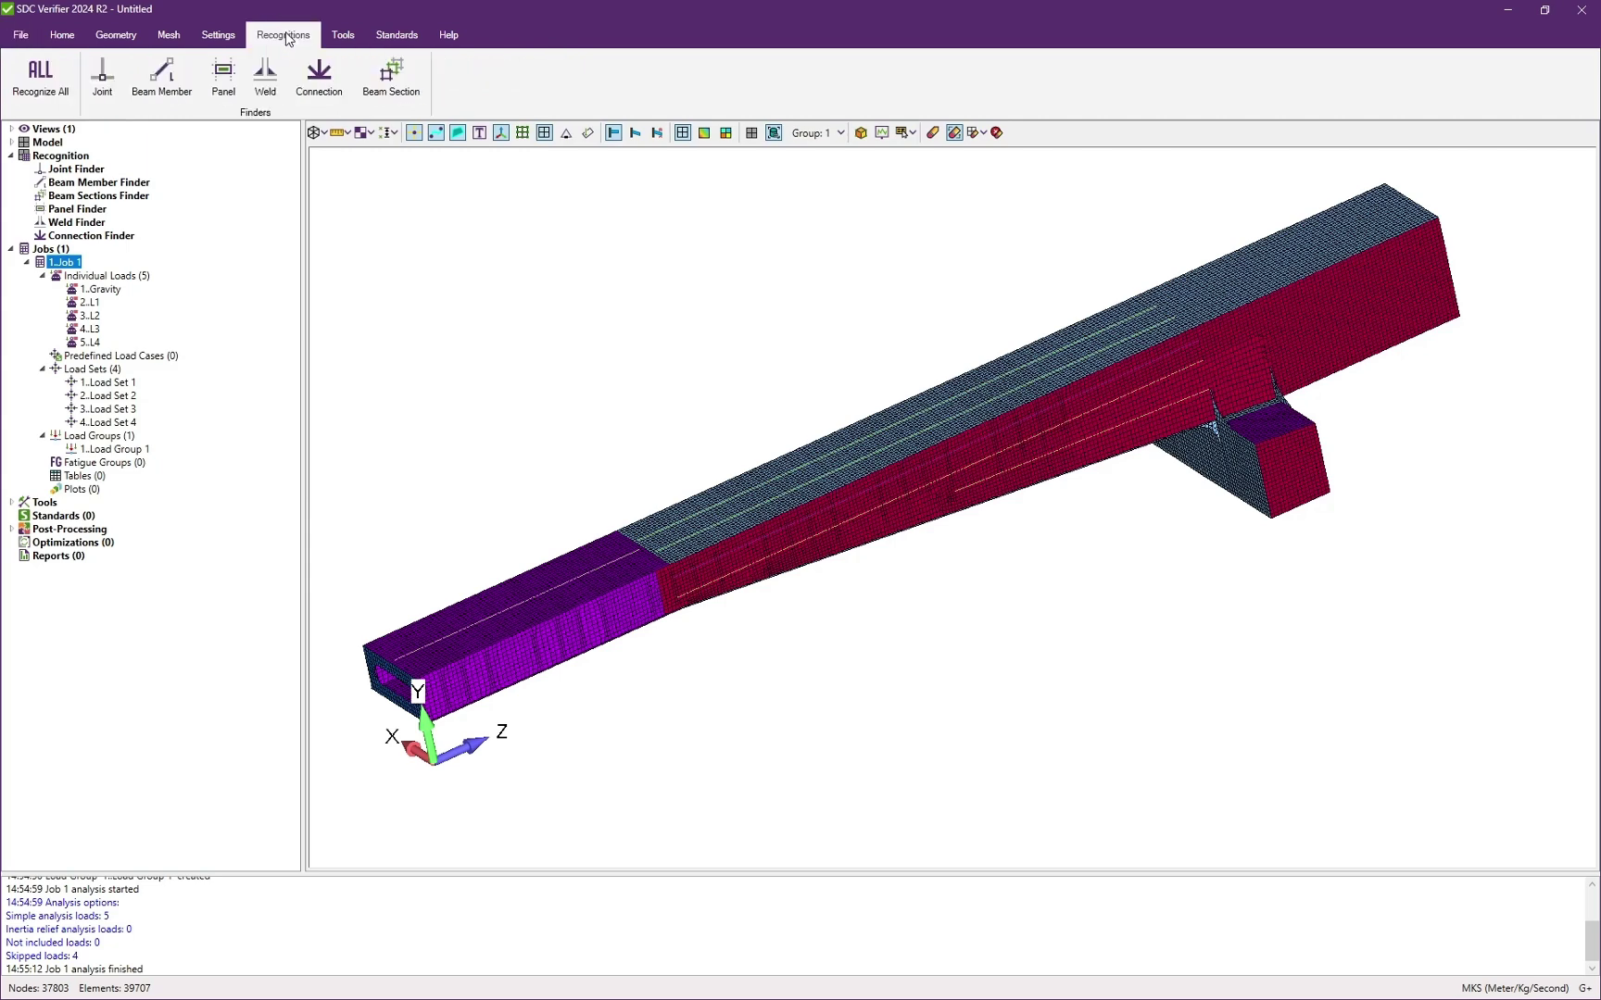
pyautogui.click(266, 79)
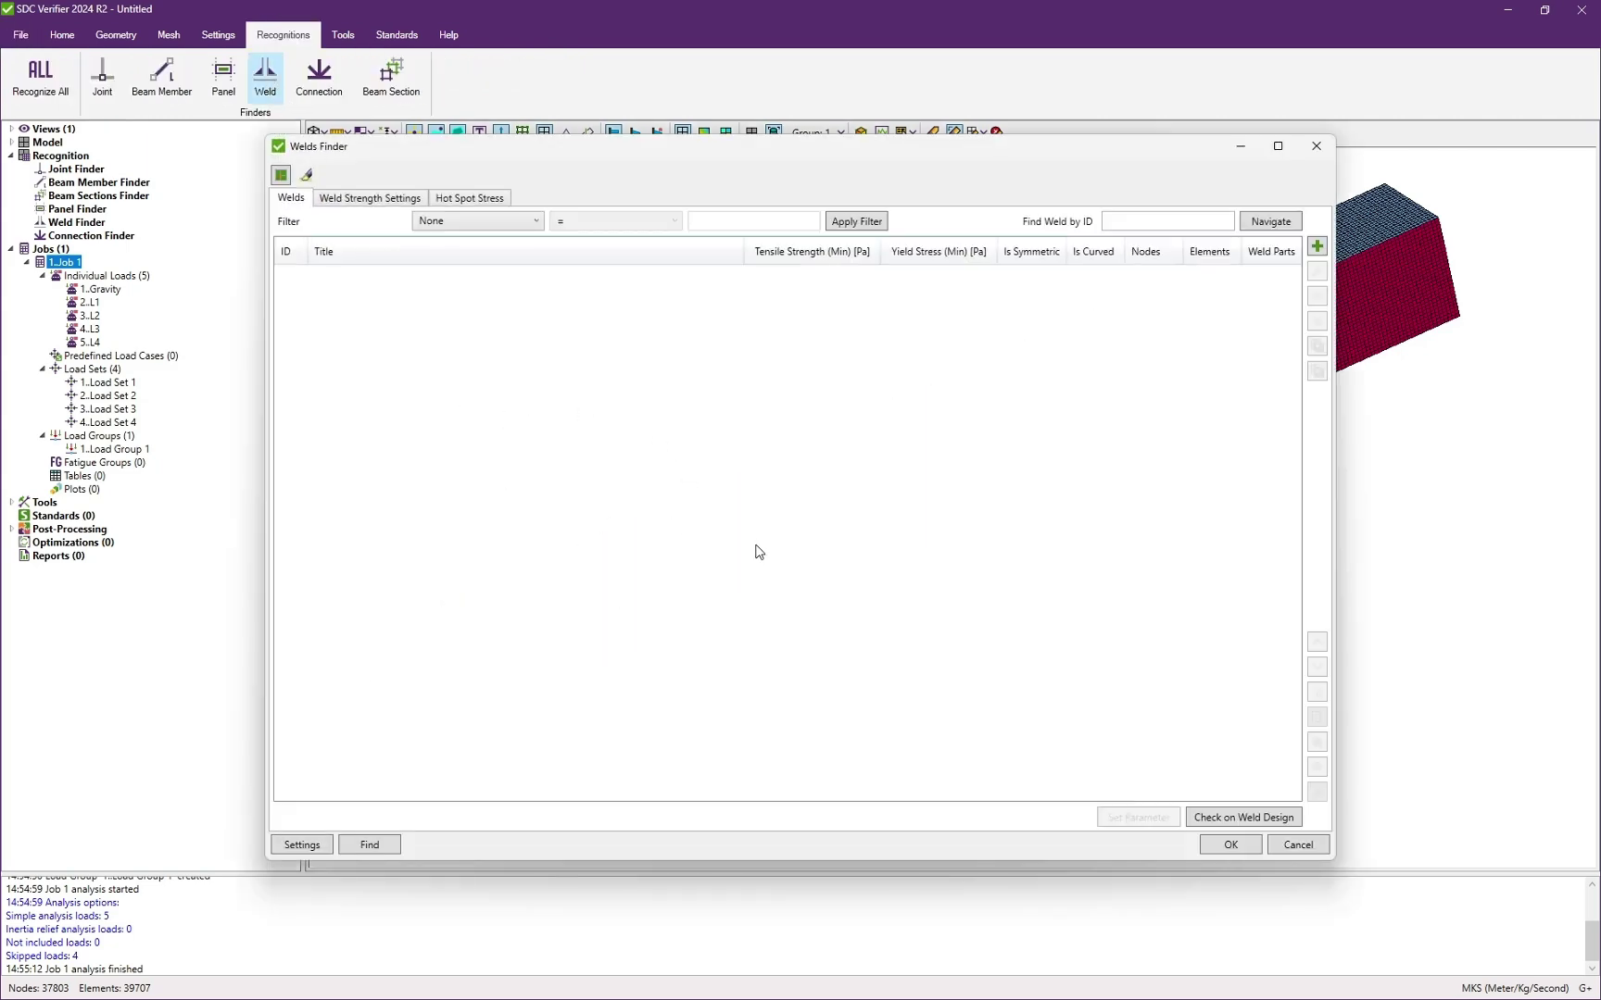
pyautogui.click(382, 854)
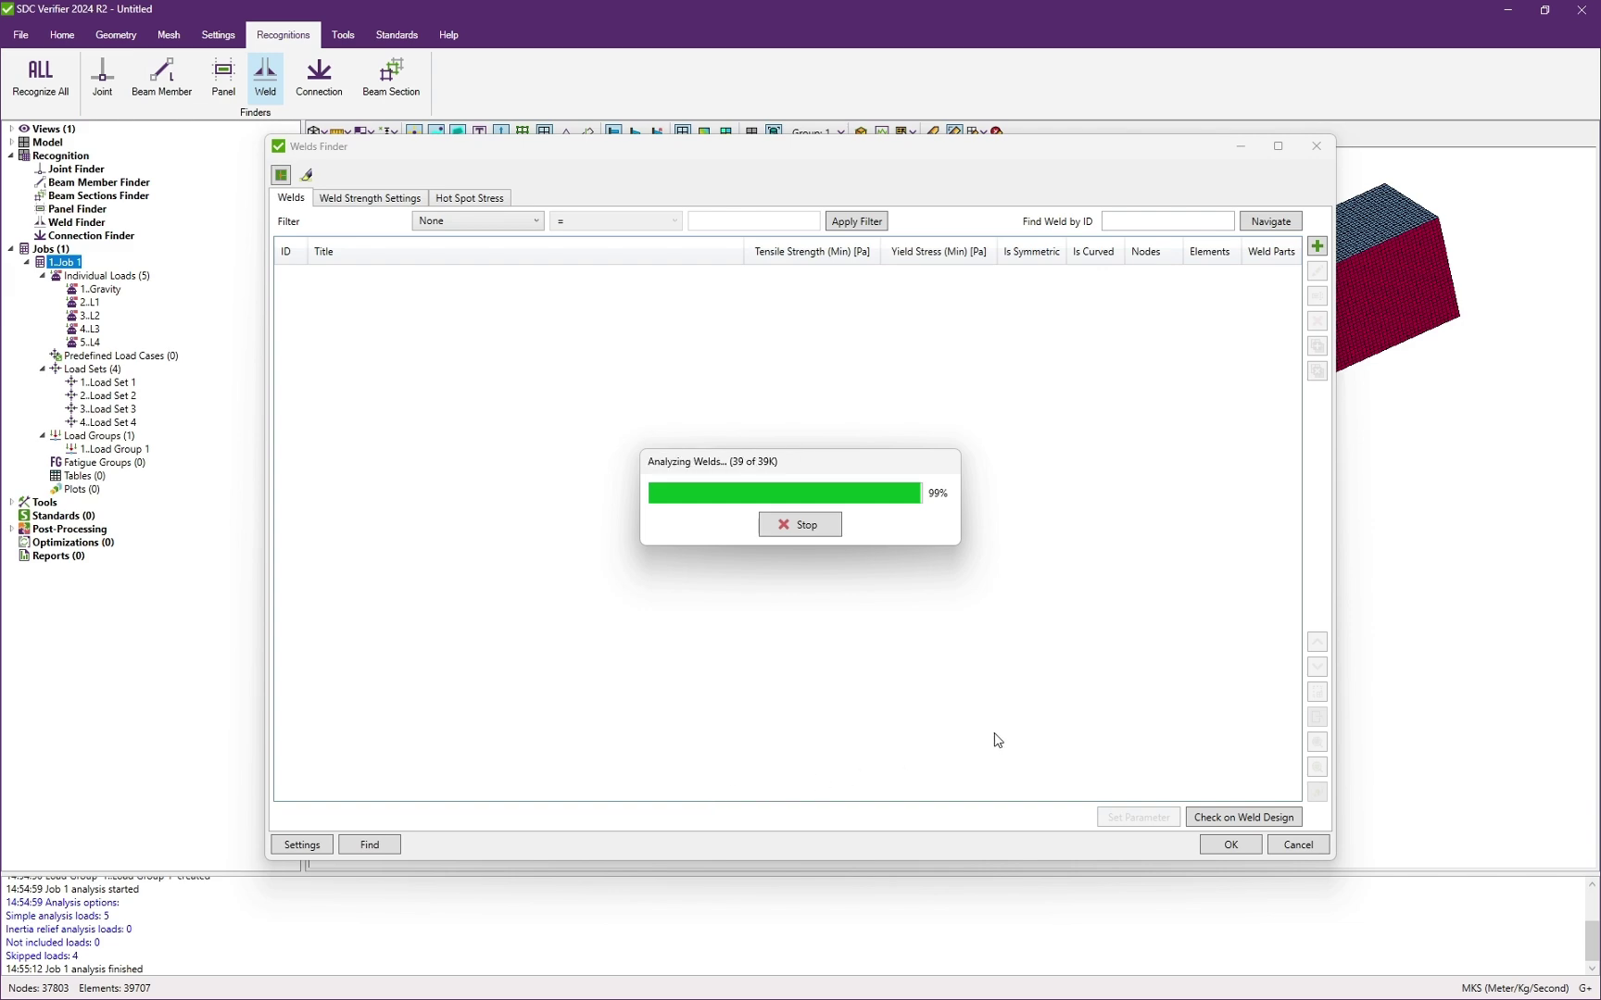
pyautogui.click(1016, 694)
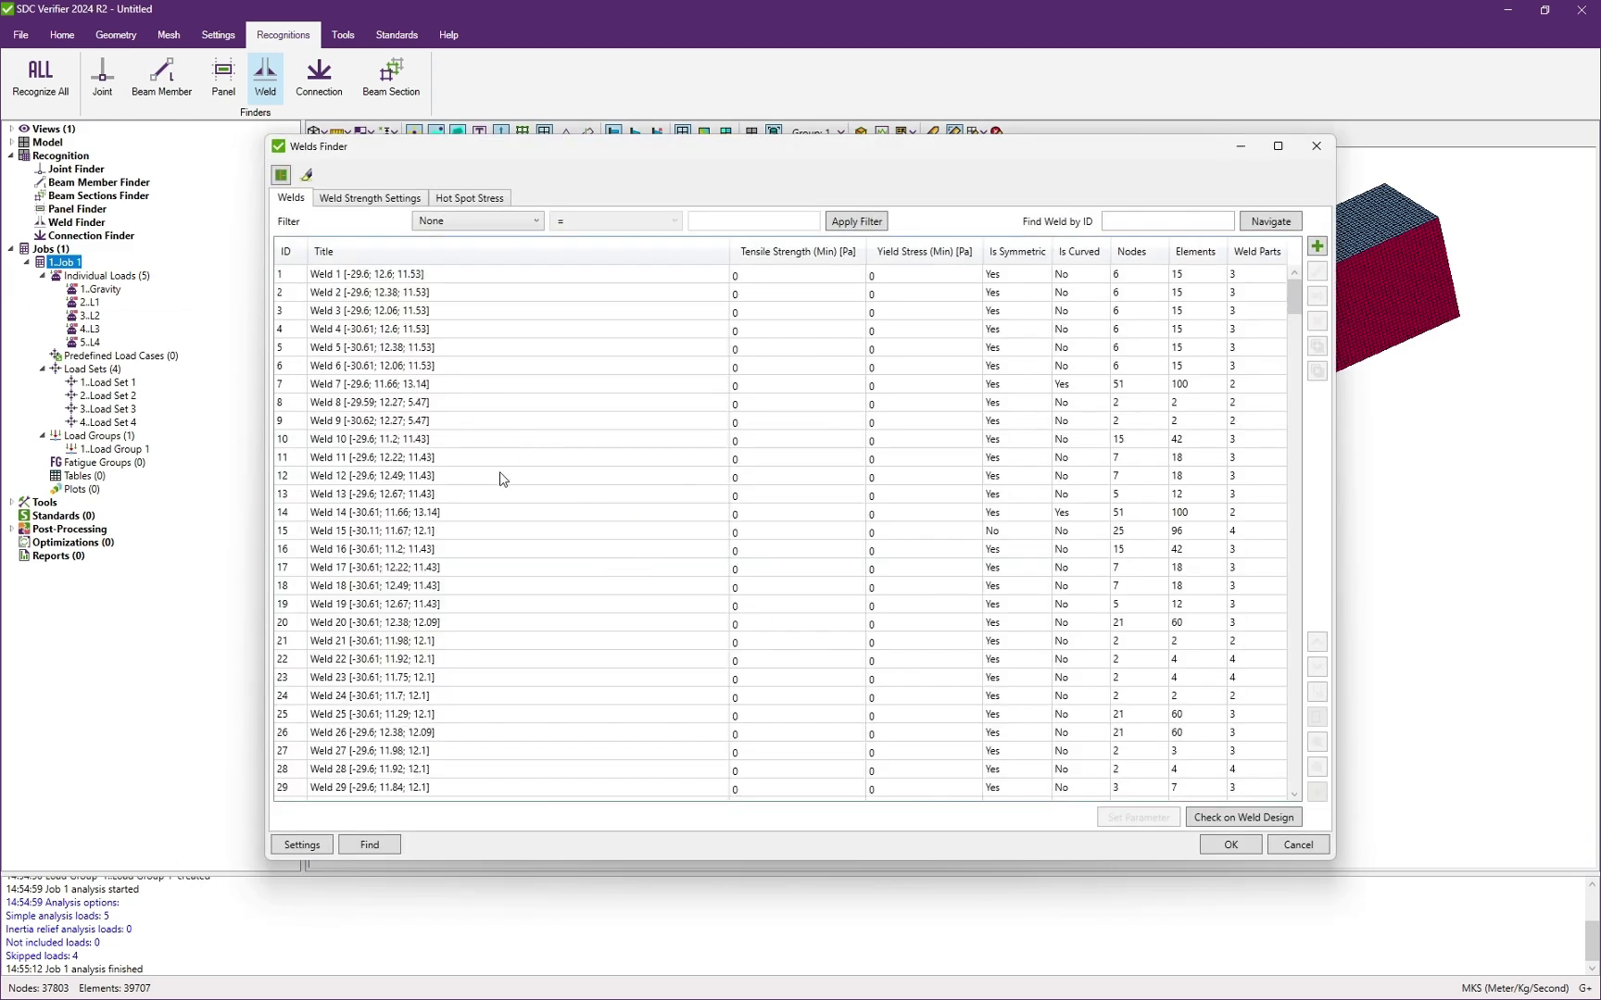
# Step: Preview all recognized welds on the model and accept the weld list
pyautogui.click(524, 606)
pyautogui.hotkey('ctrl', 'a')
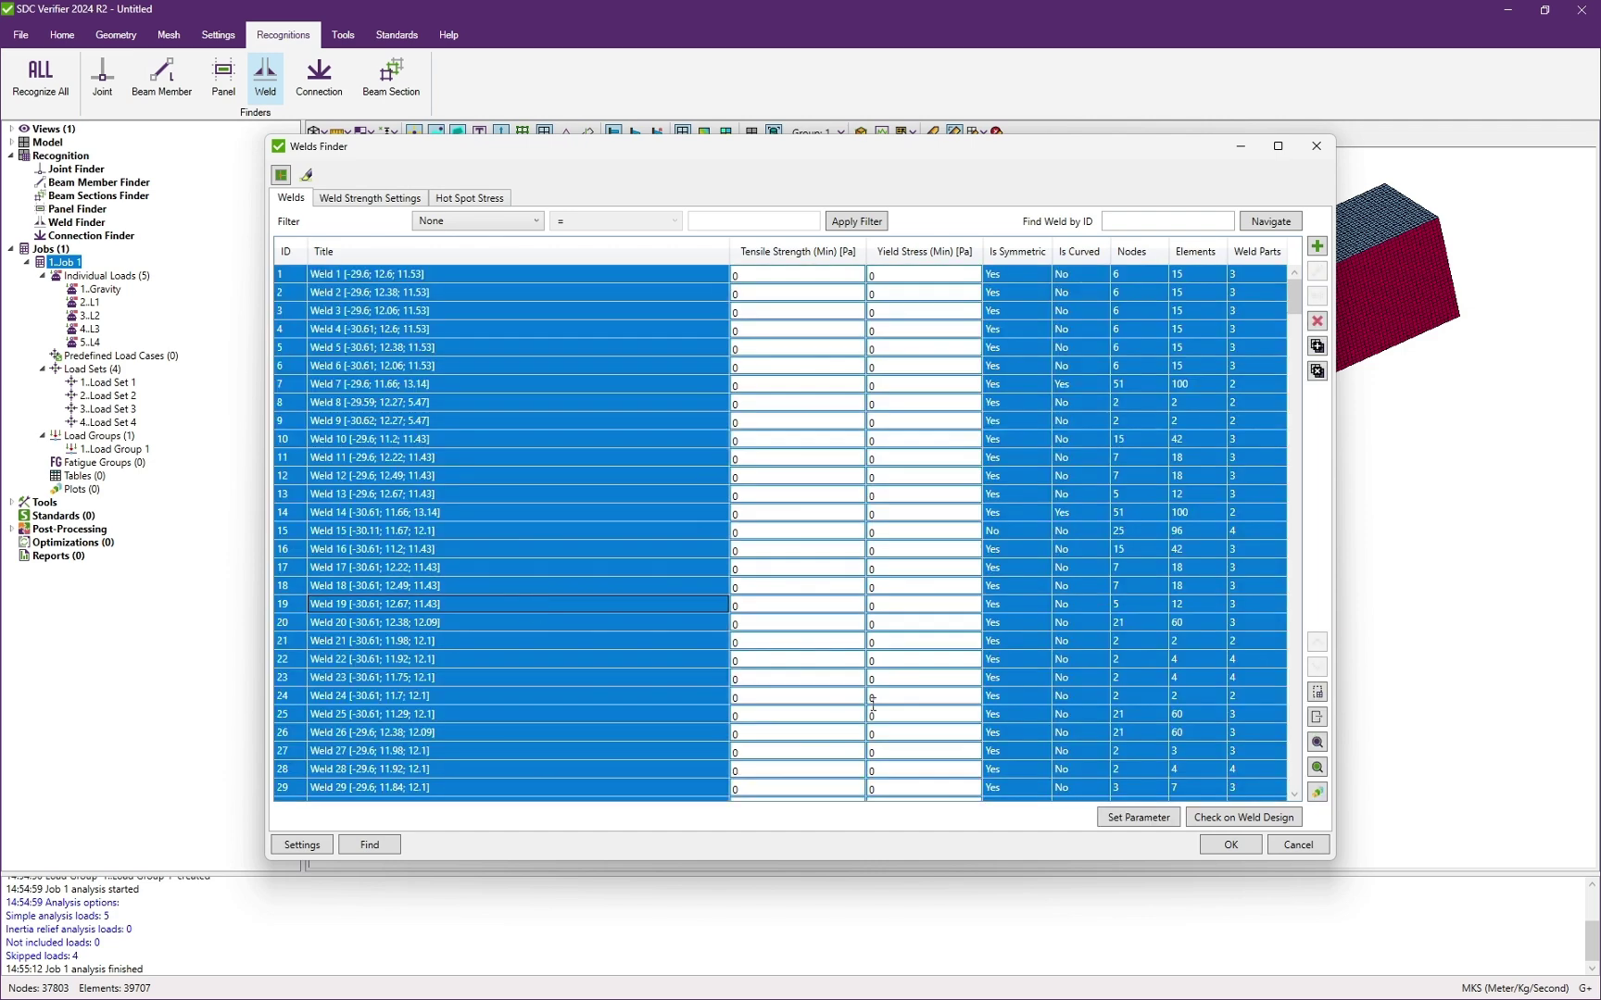
pyautogui.click(1318, 744)
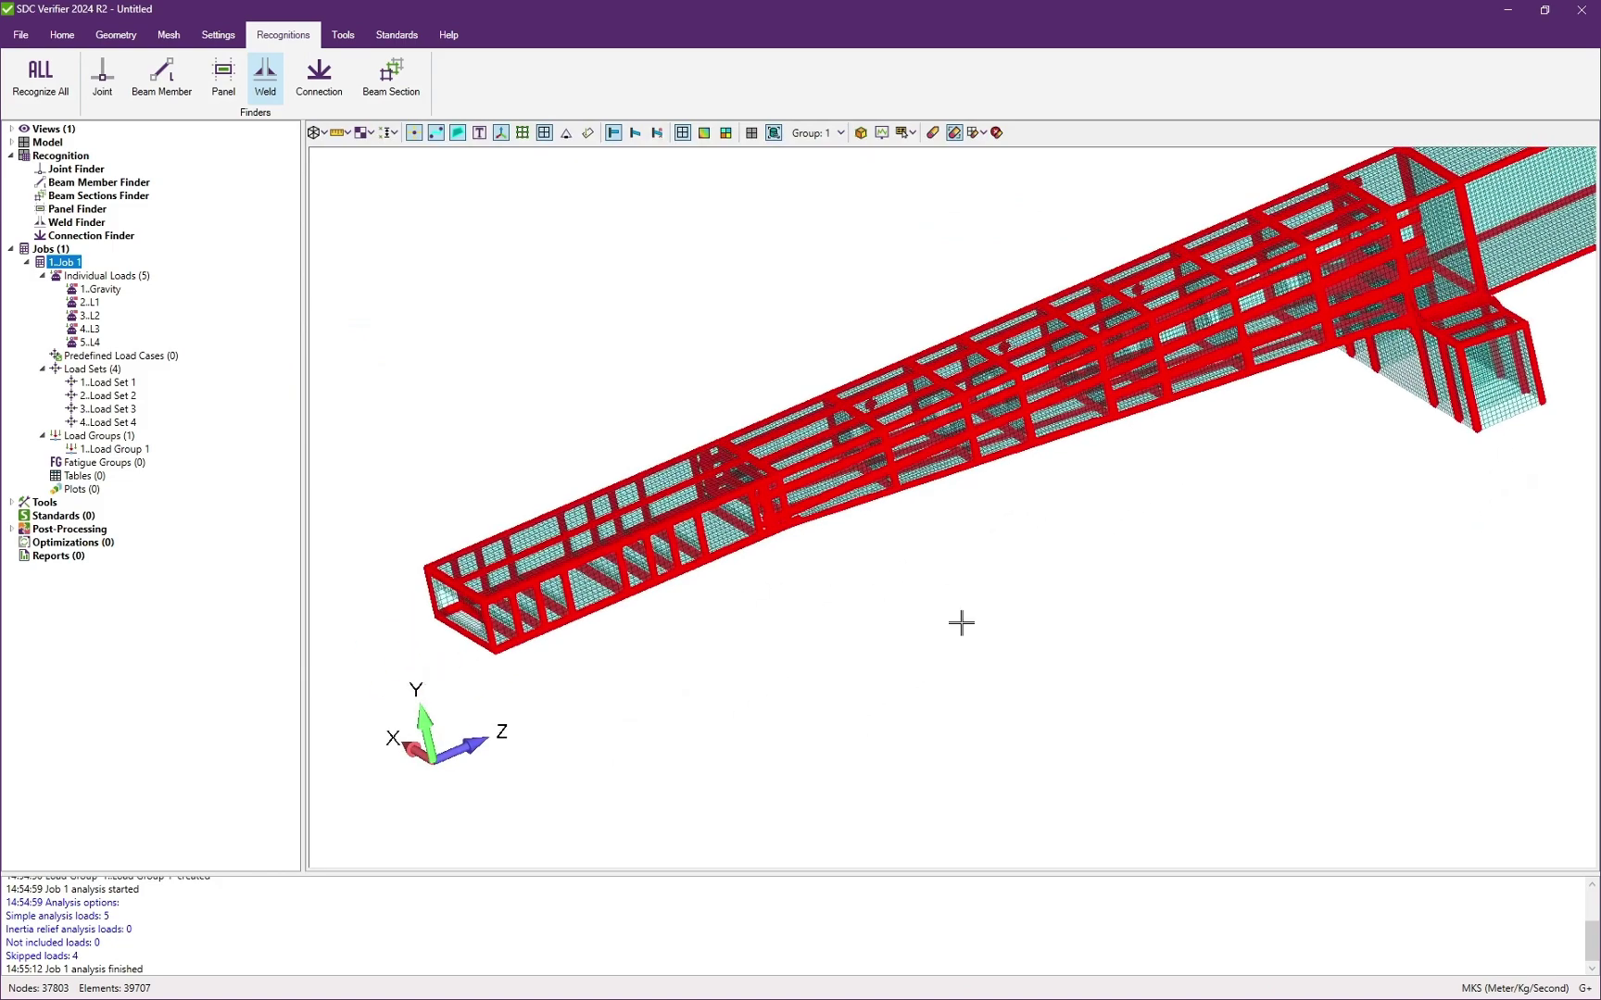
pyautogui.moveTo(960, 623); pyautogui.dragTo(921, 565, button='middle')
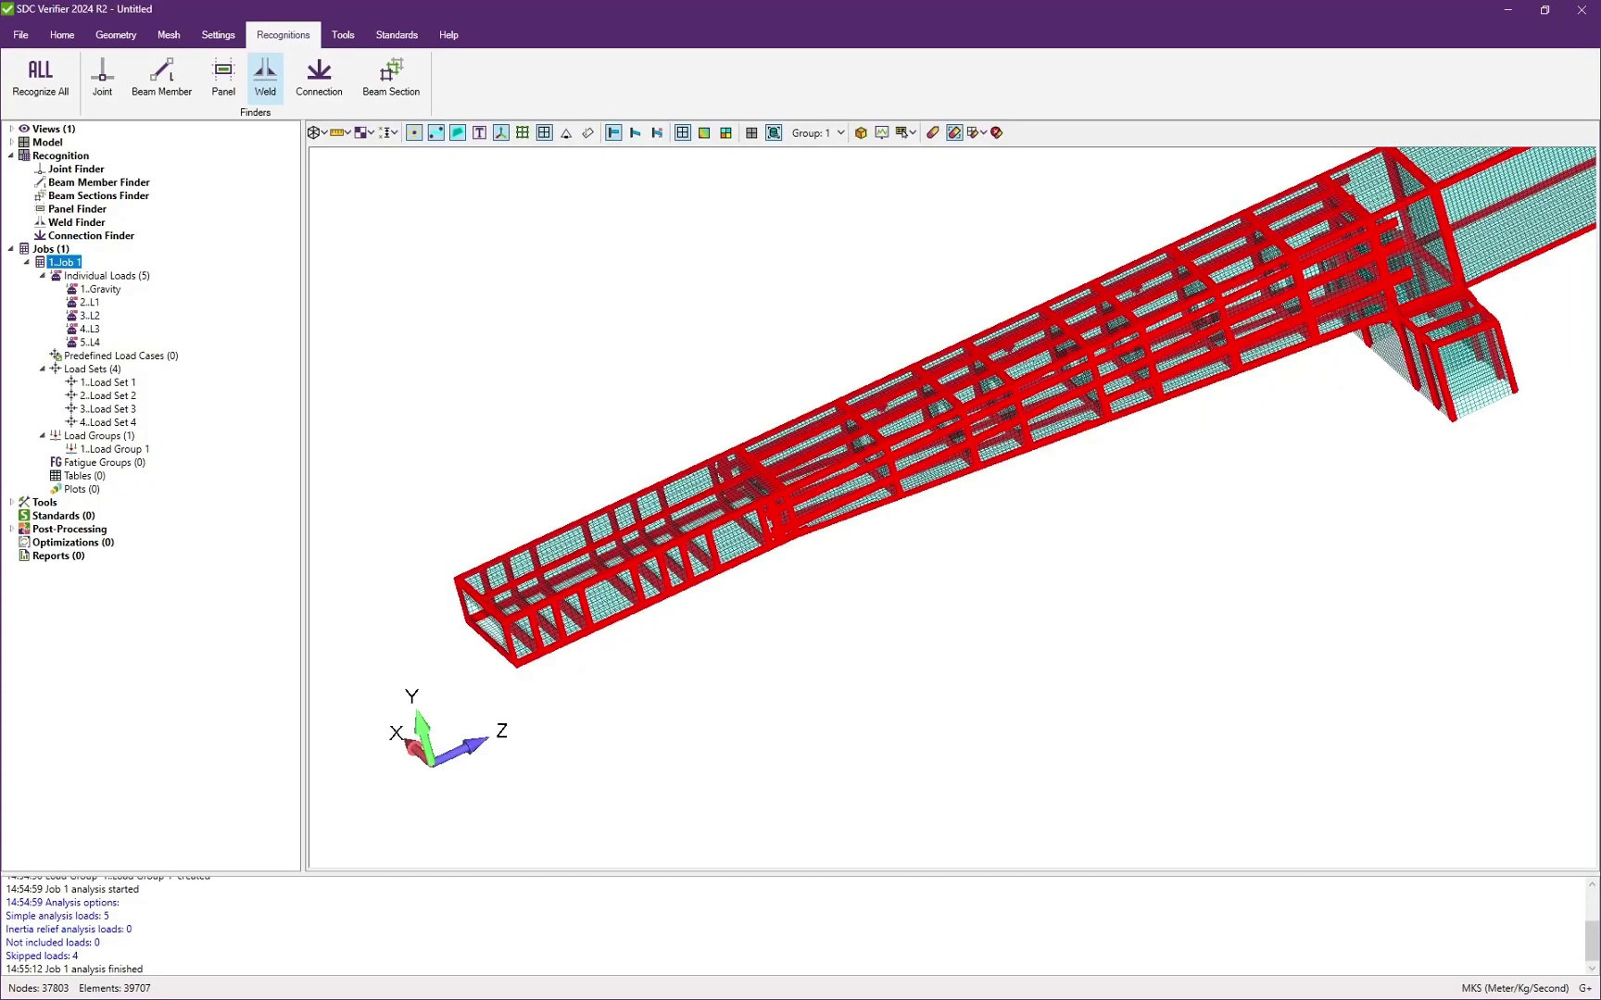
pyautogui.click(265, 74)
pyautogui.click(1238, 839)
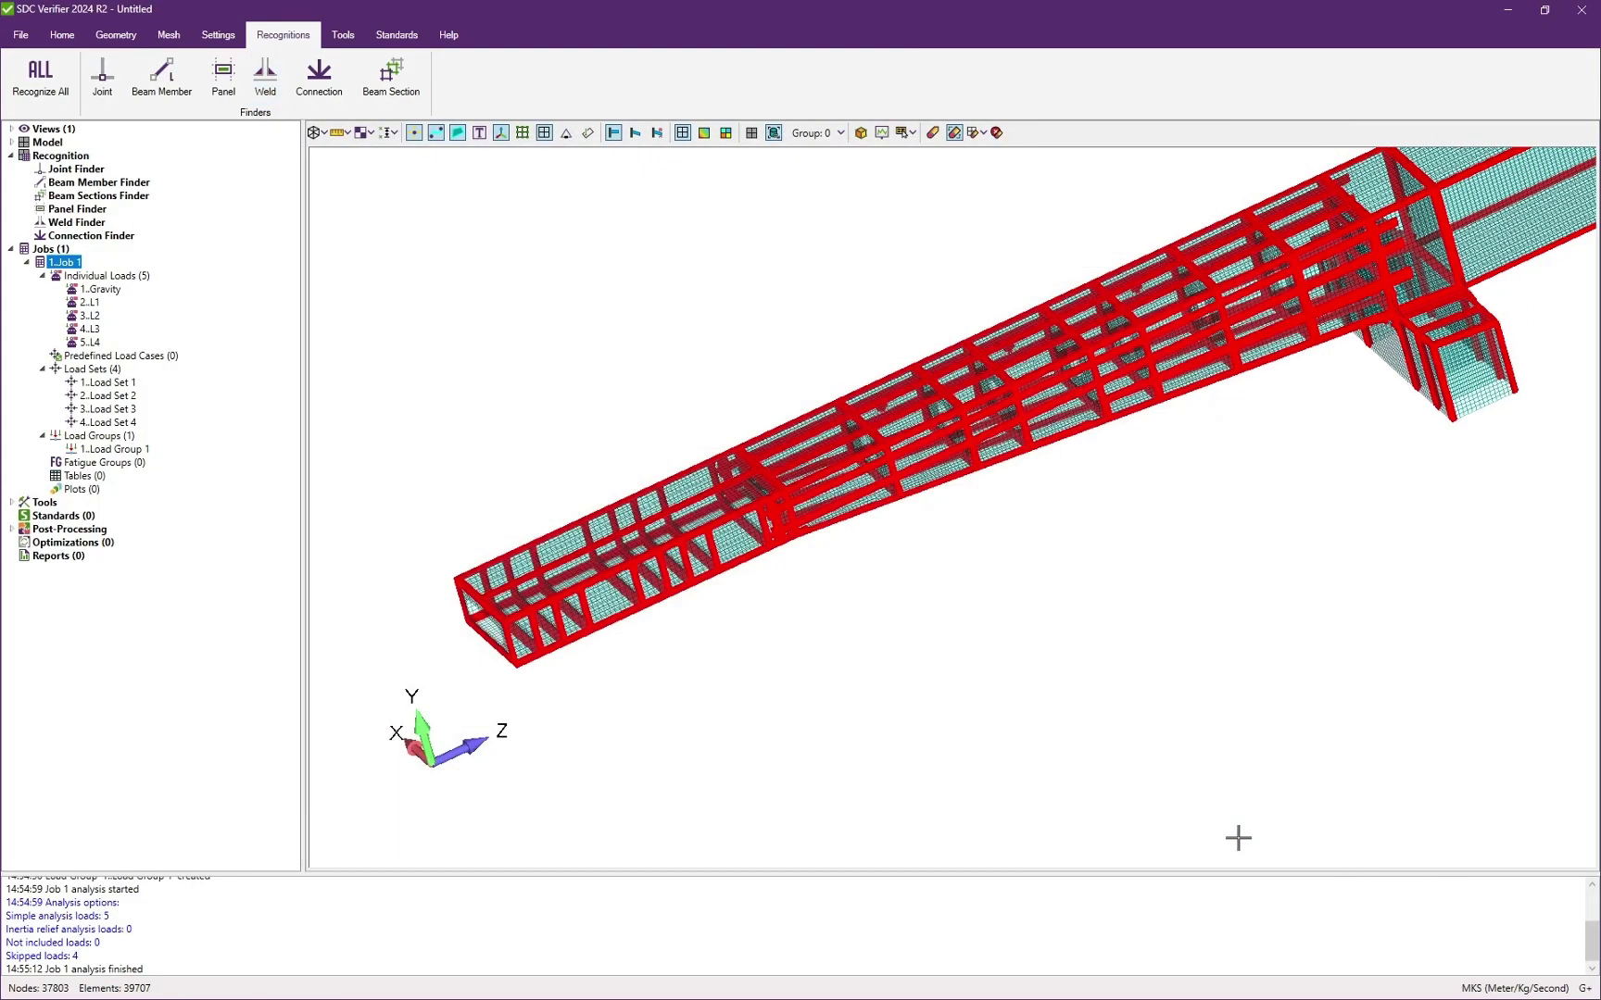
pyautogui.moveTo(1057, 550); pyautogui.dragTo(991, 570, button='middle')
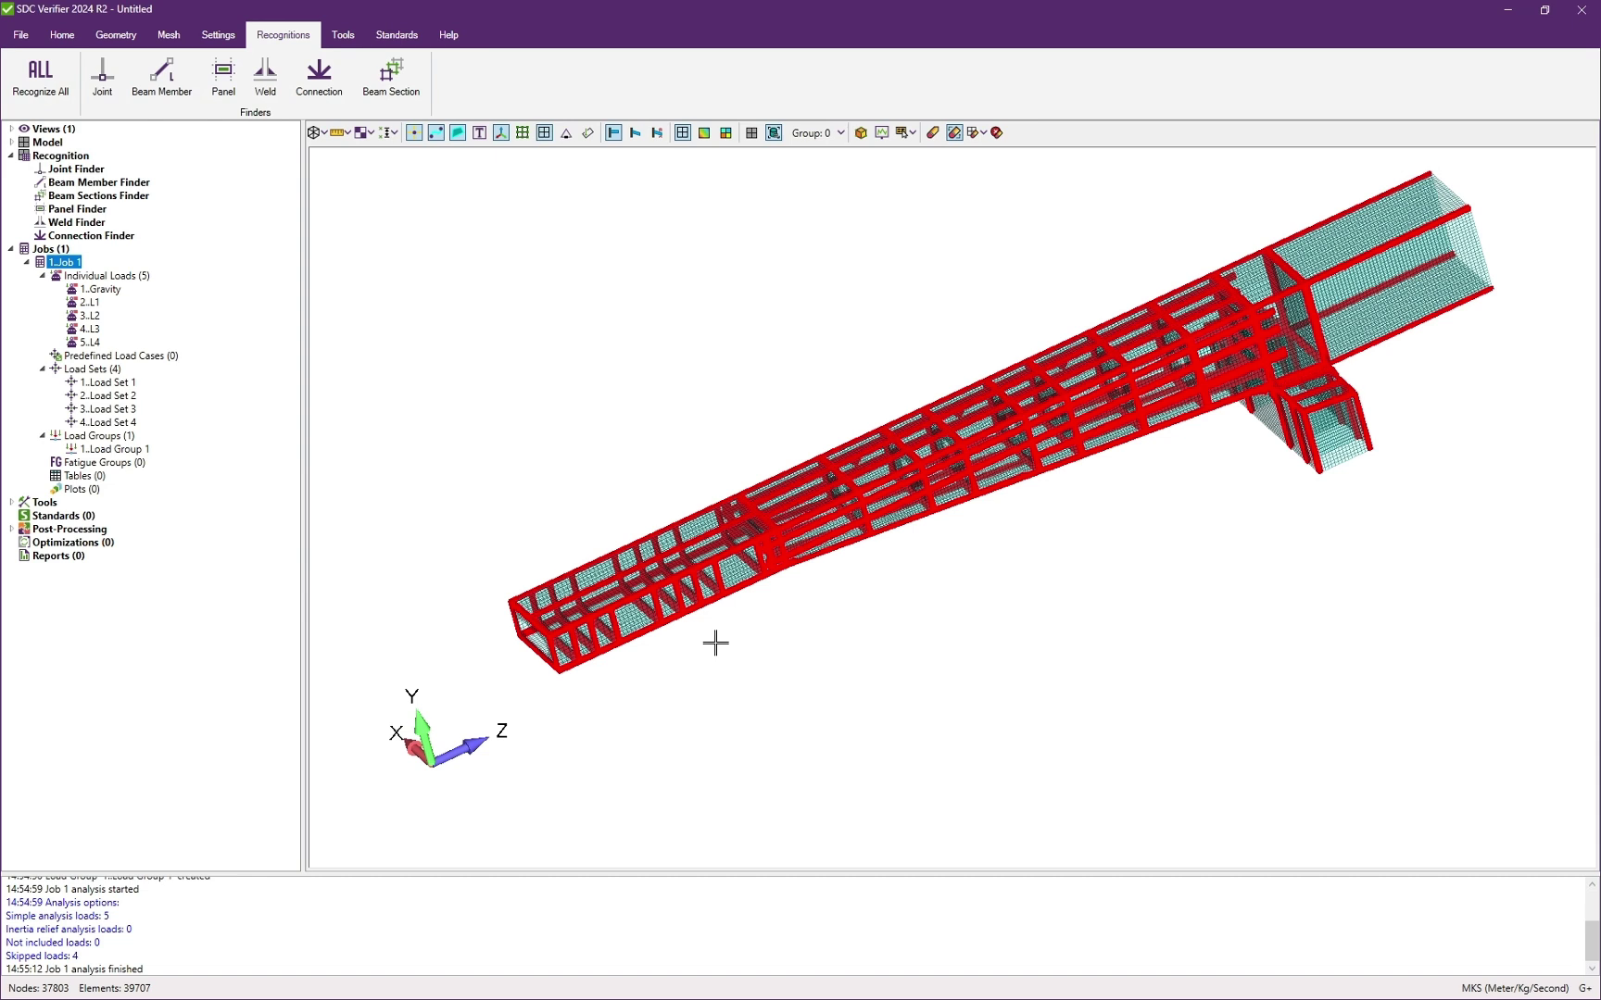
# Step: Add a fatigue group to Job 1 containing Load Group 1 with 100000 cycles
pyautogui.click(115, 464)
pyautogui.rightClick(113, 464)
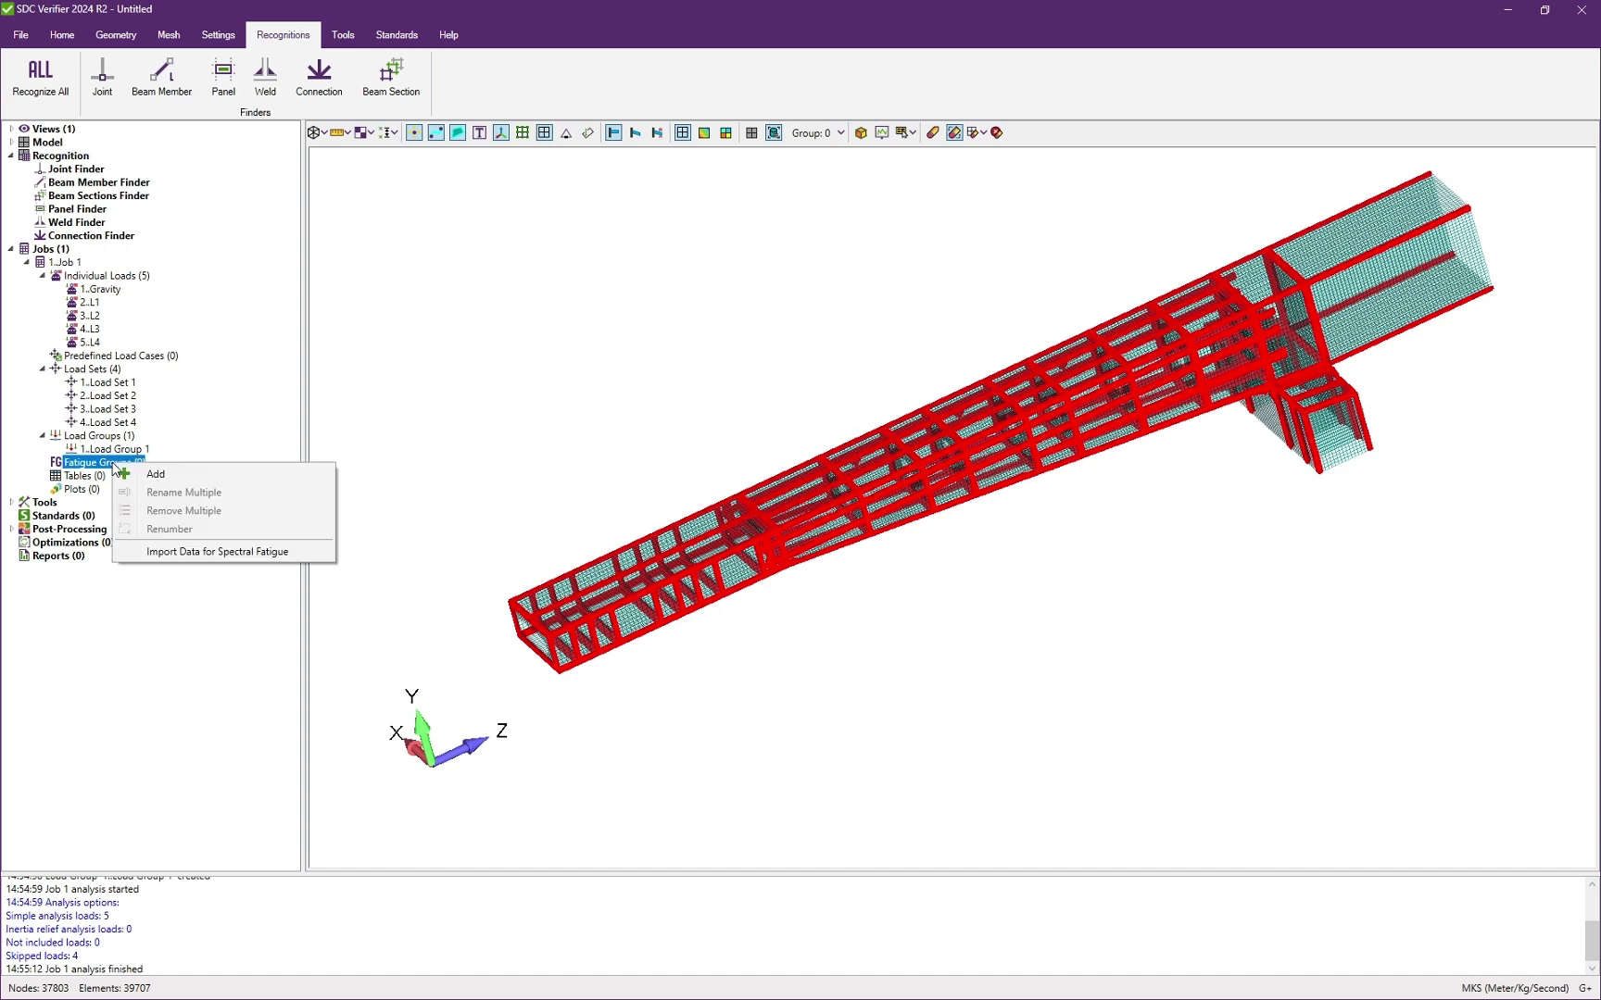
pyautogui.click(176, 477)
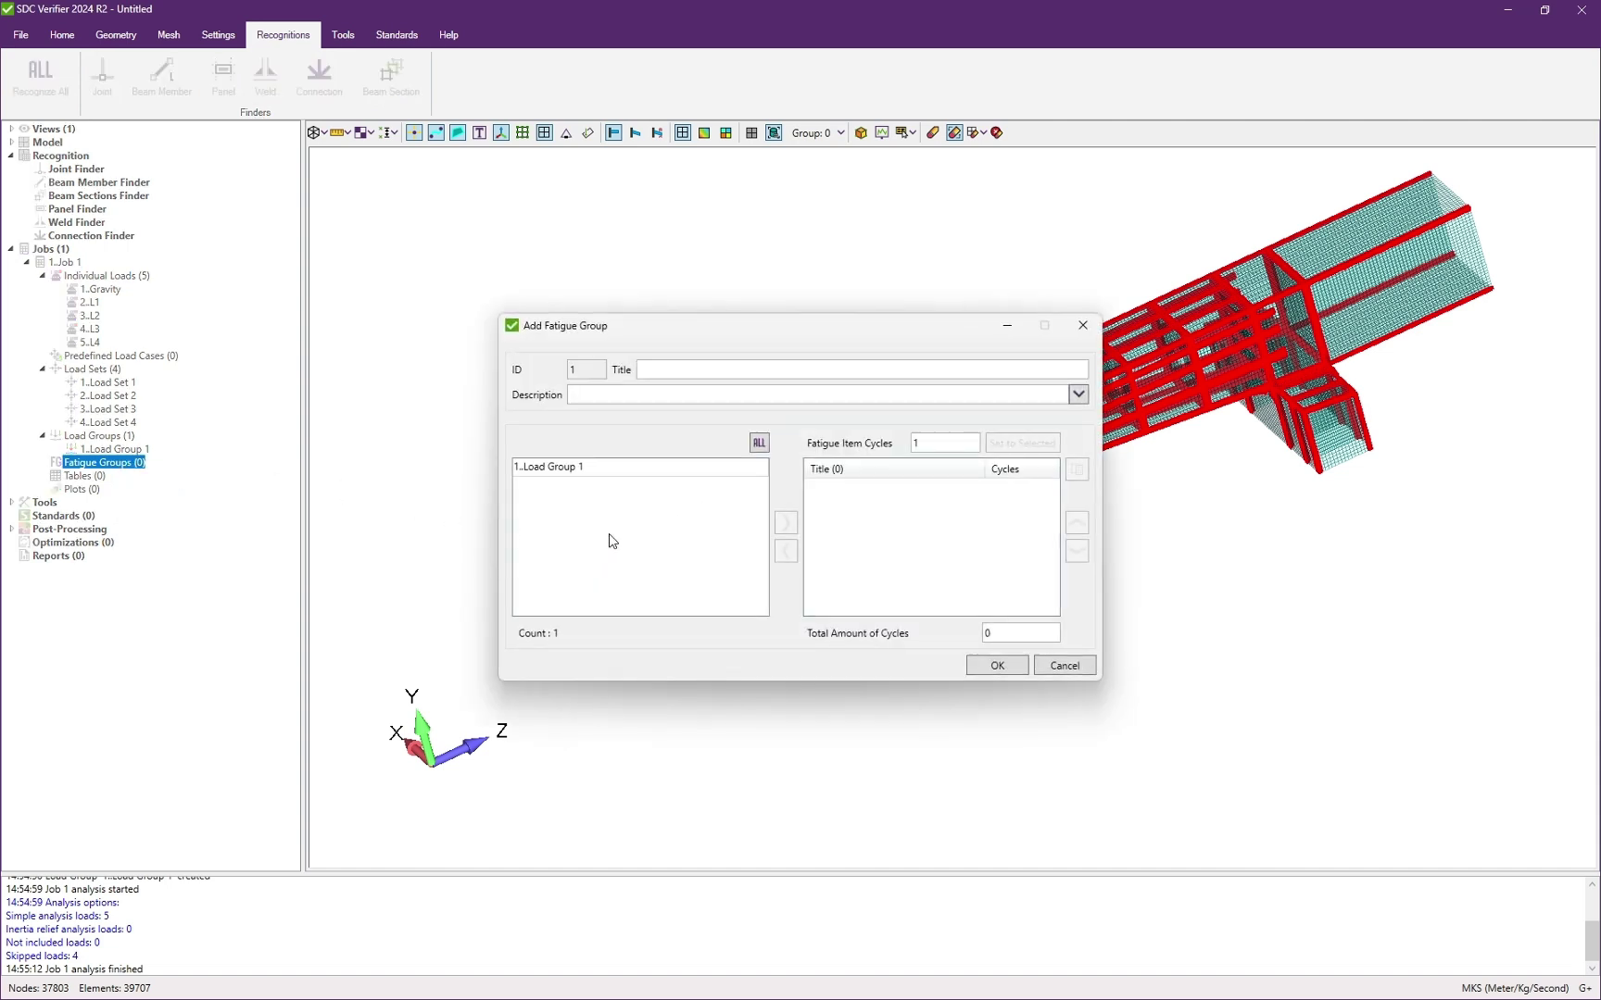
pyautogui.click(581, 469)
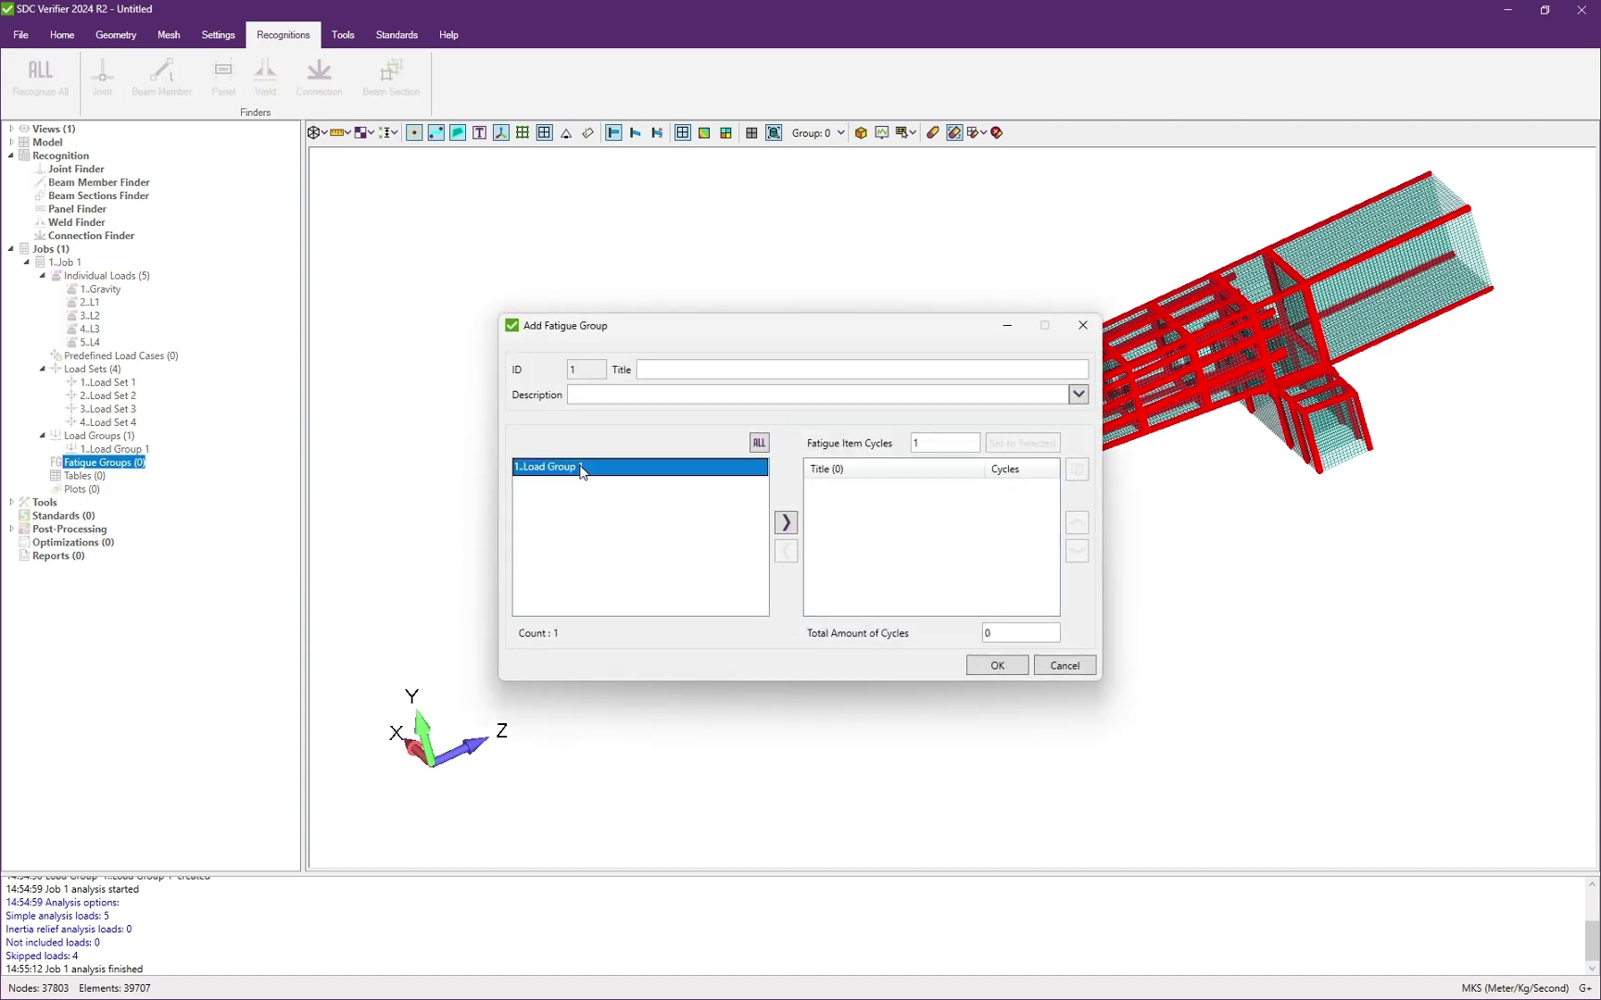
pyautogui.click(787, 523)
pyautogui.click(961, 491)
pyautogui.click(946, 443)
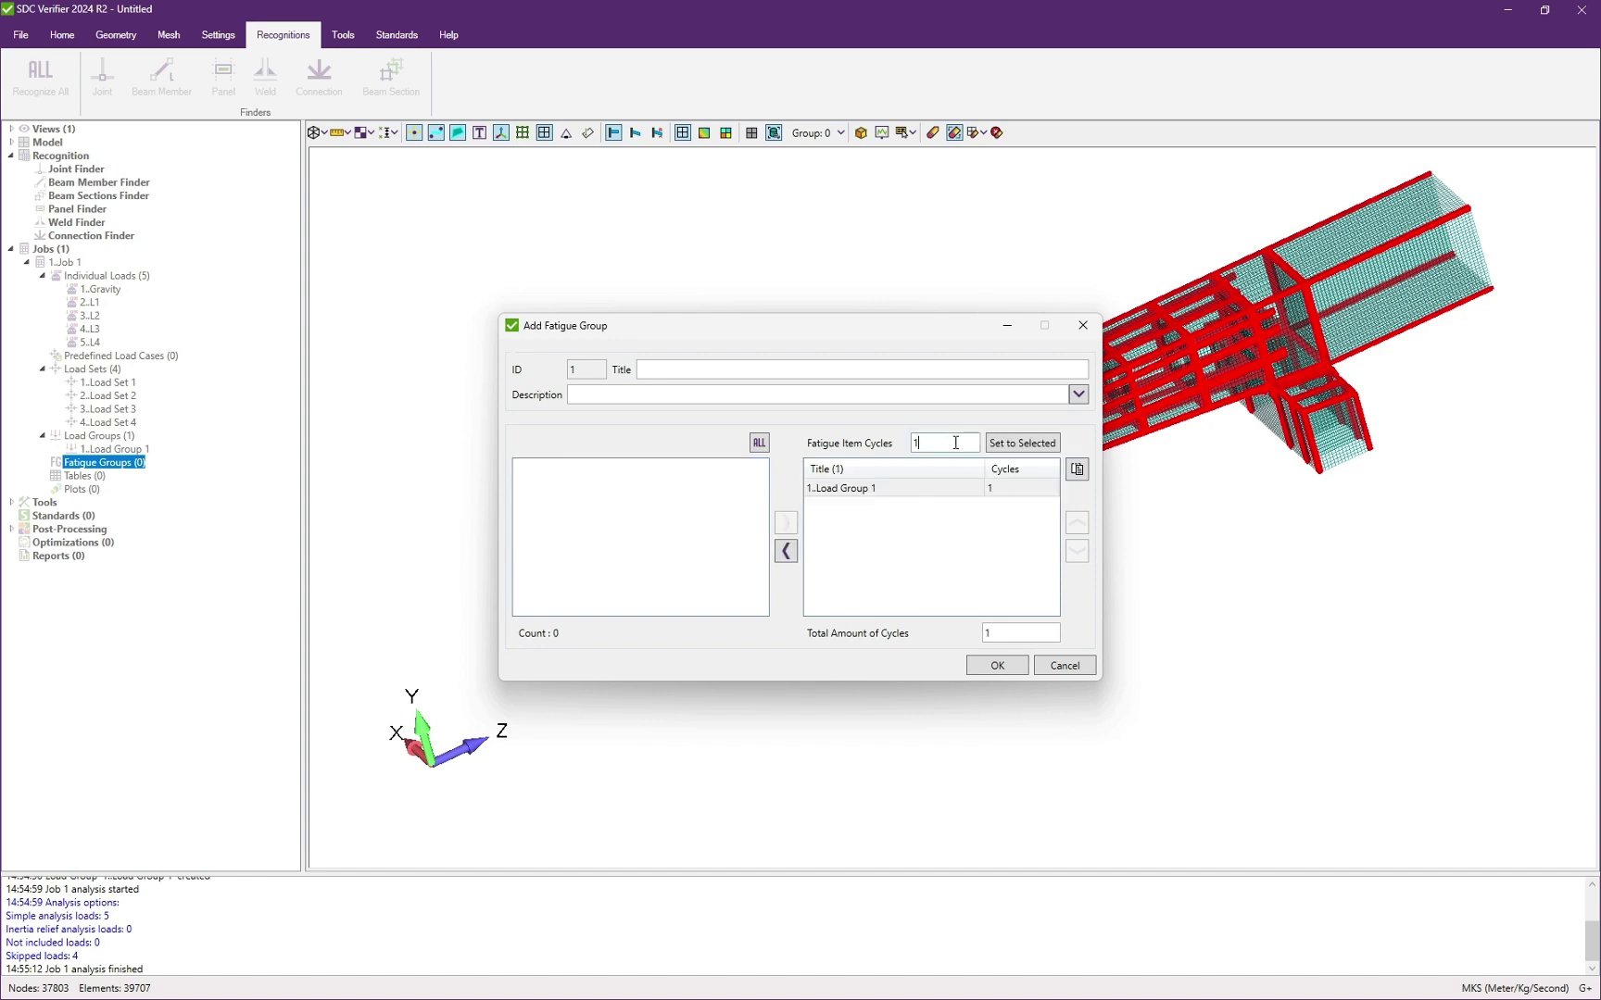
pyautogui.write('00000')
pyautogui.click(1010, 446)
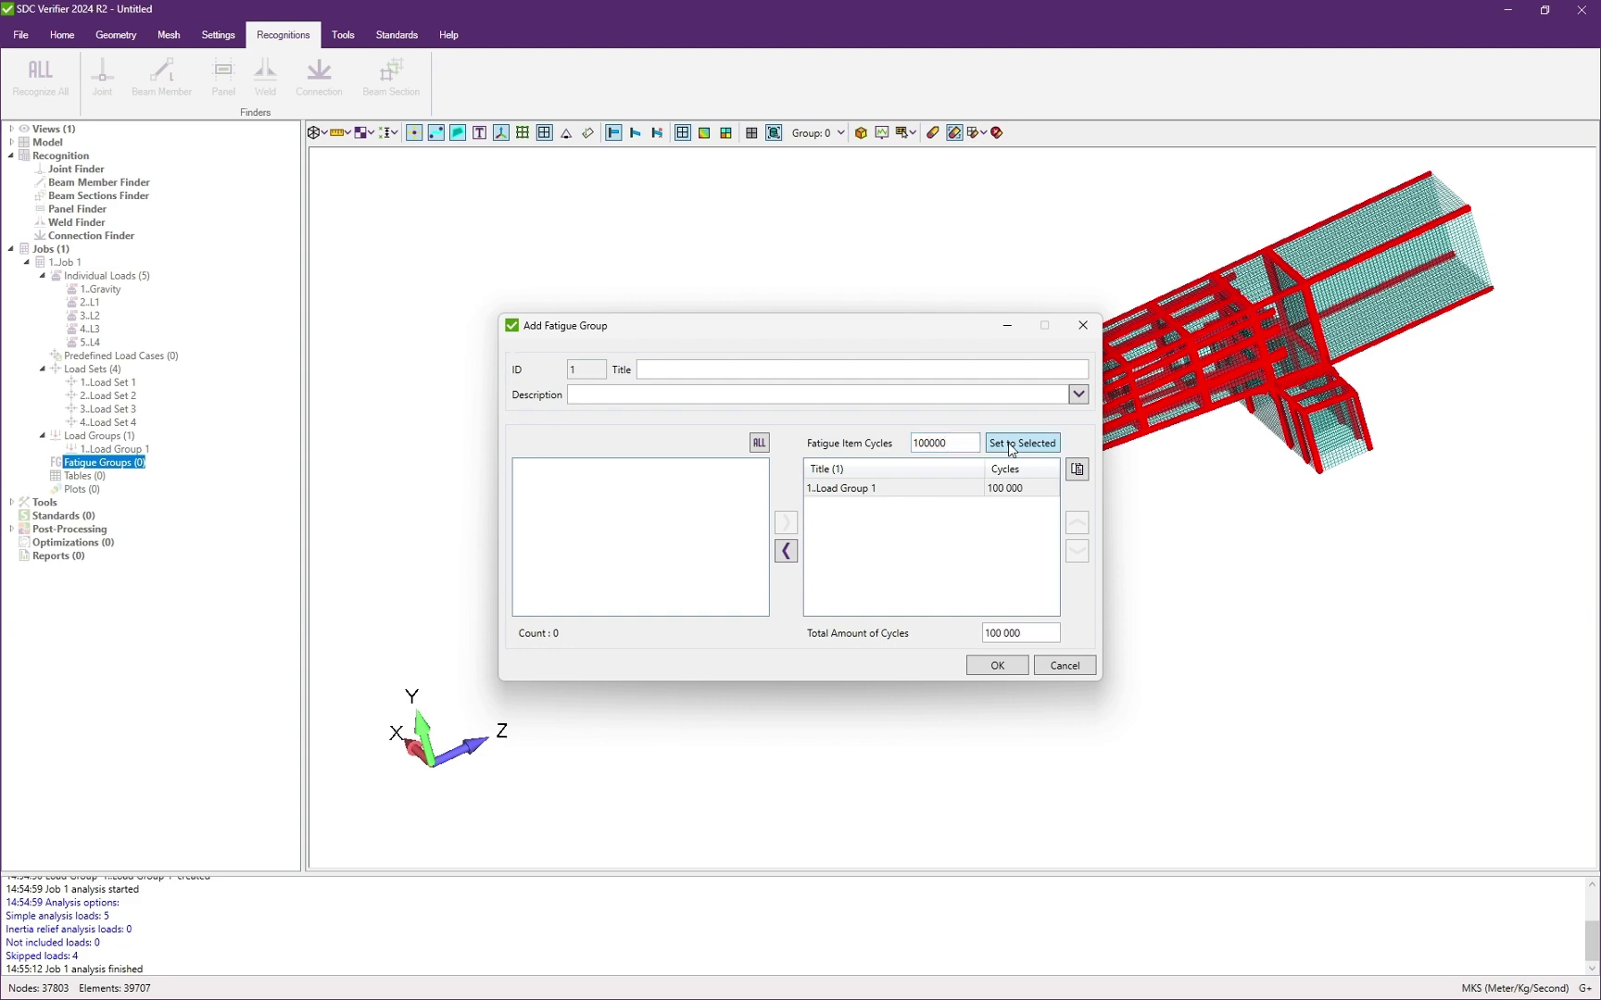
pyautogui.click(998, 666)
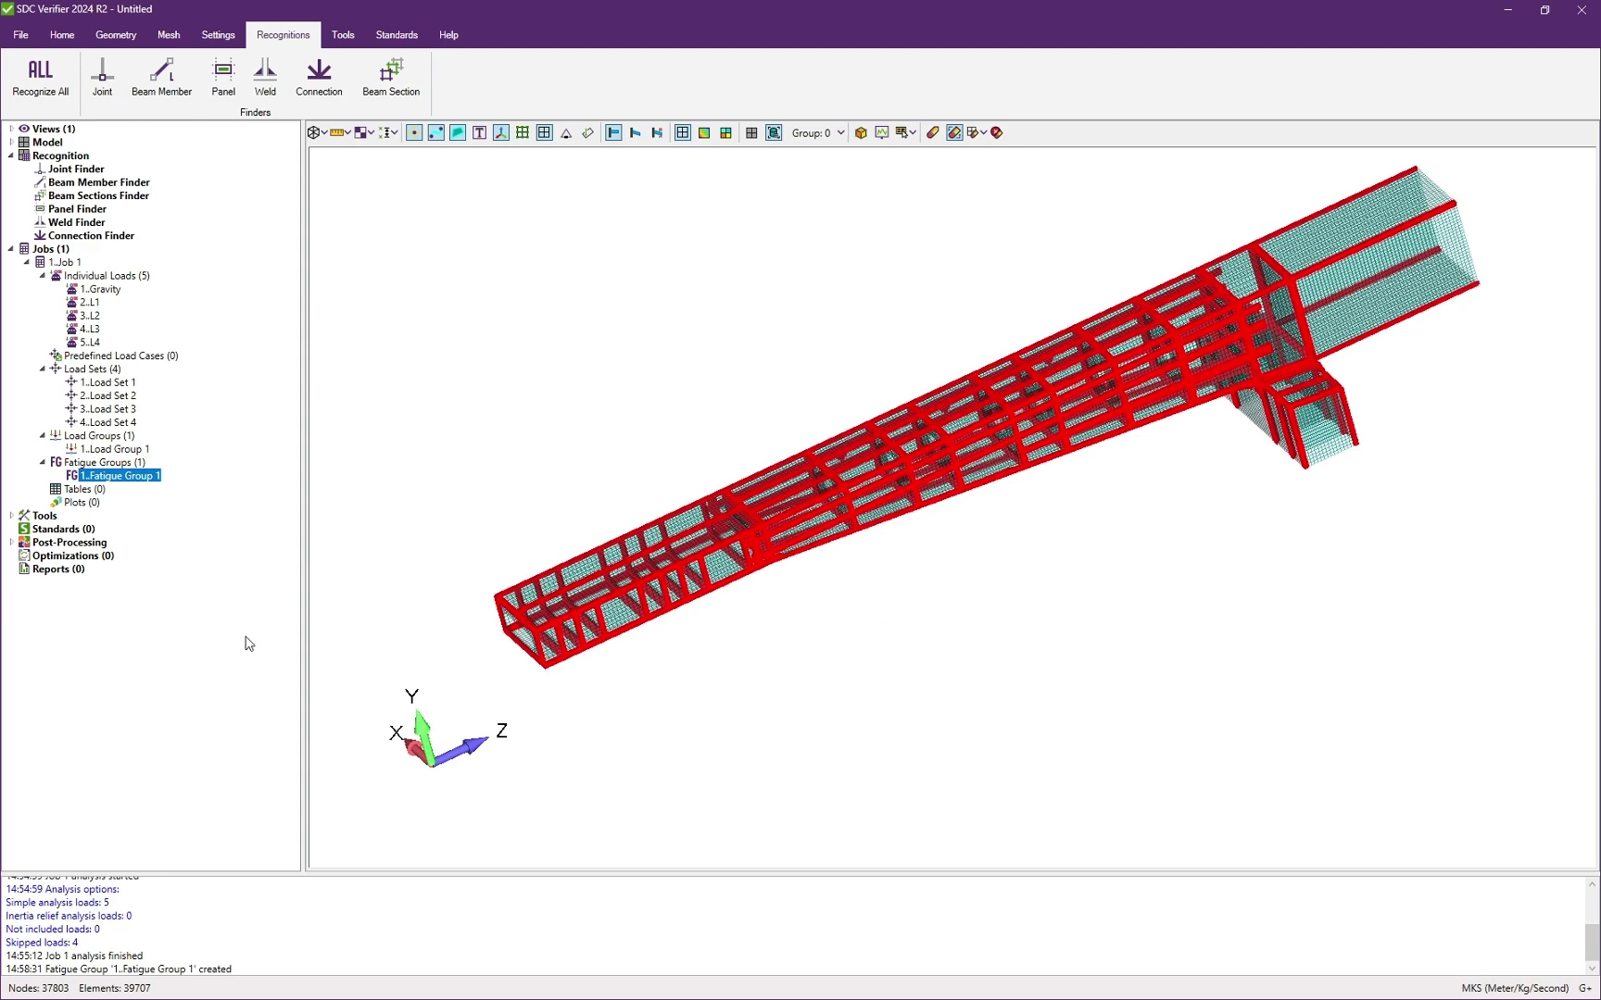
# Step: Add the DNV RP-C203 Fatigue (2016) standard and fill its settings with the standard custom settings
pyautogui.click(81, 533)
pyautogui.rightClick(81, 533)
pyautogui.moveTo(146, 547)
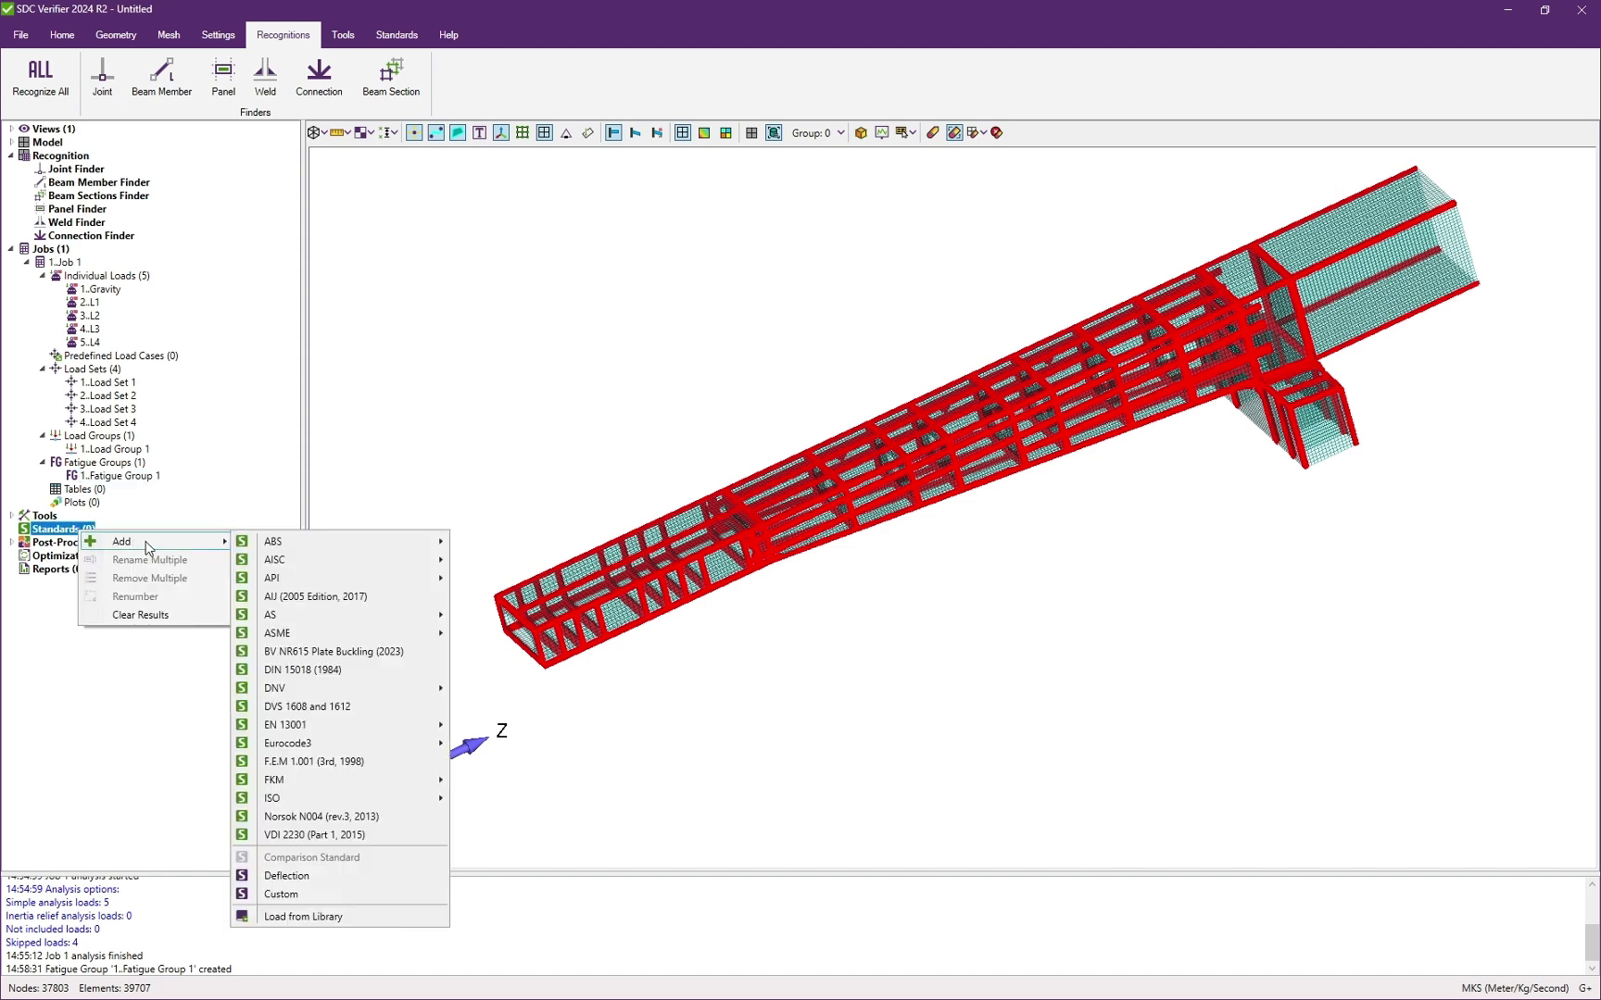
pyautogui.moveTo(413, 695)
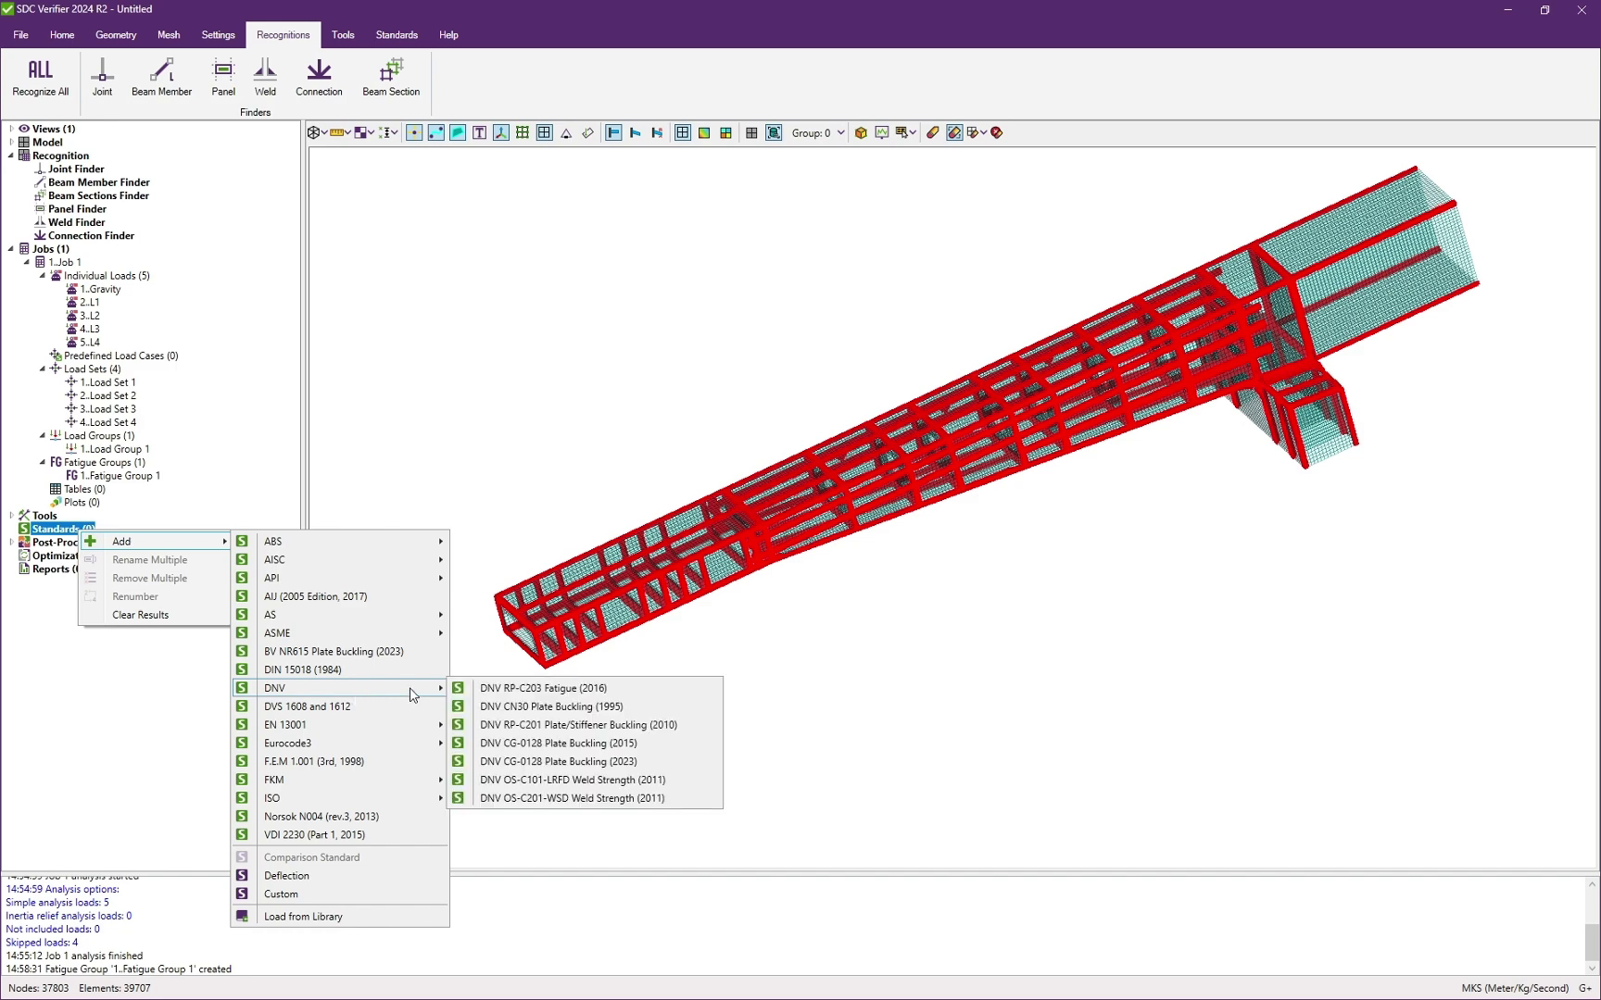
pyautogui.click(592, 696)
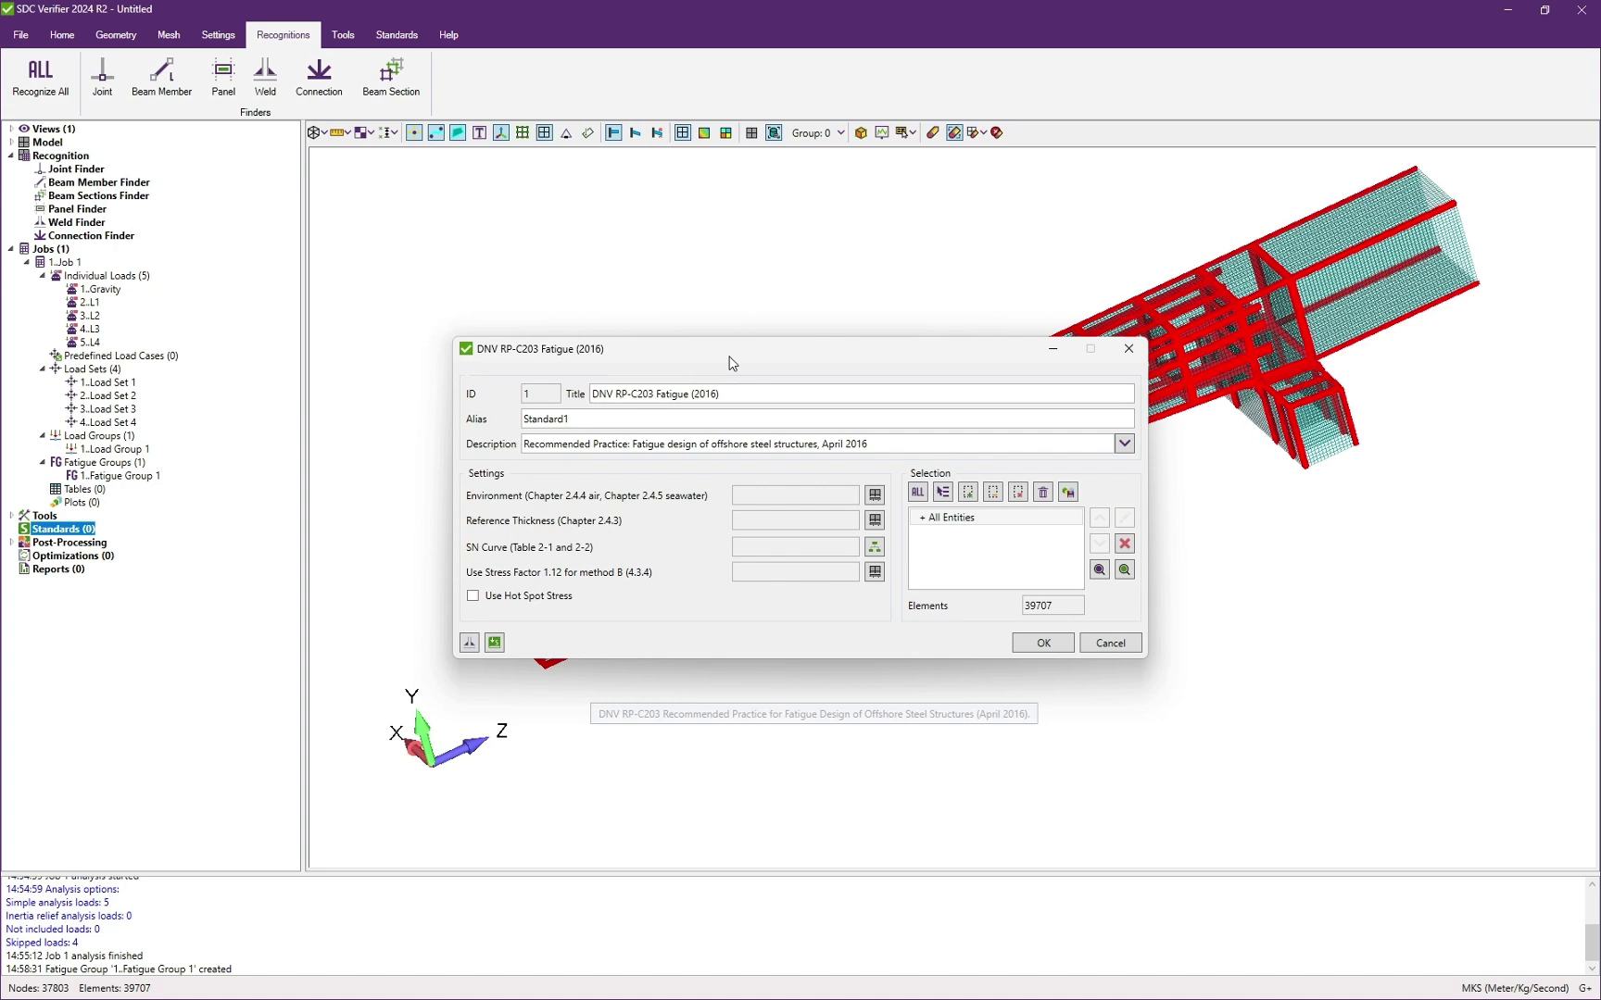
pyautogui.click(495, 646)
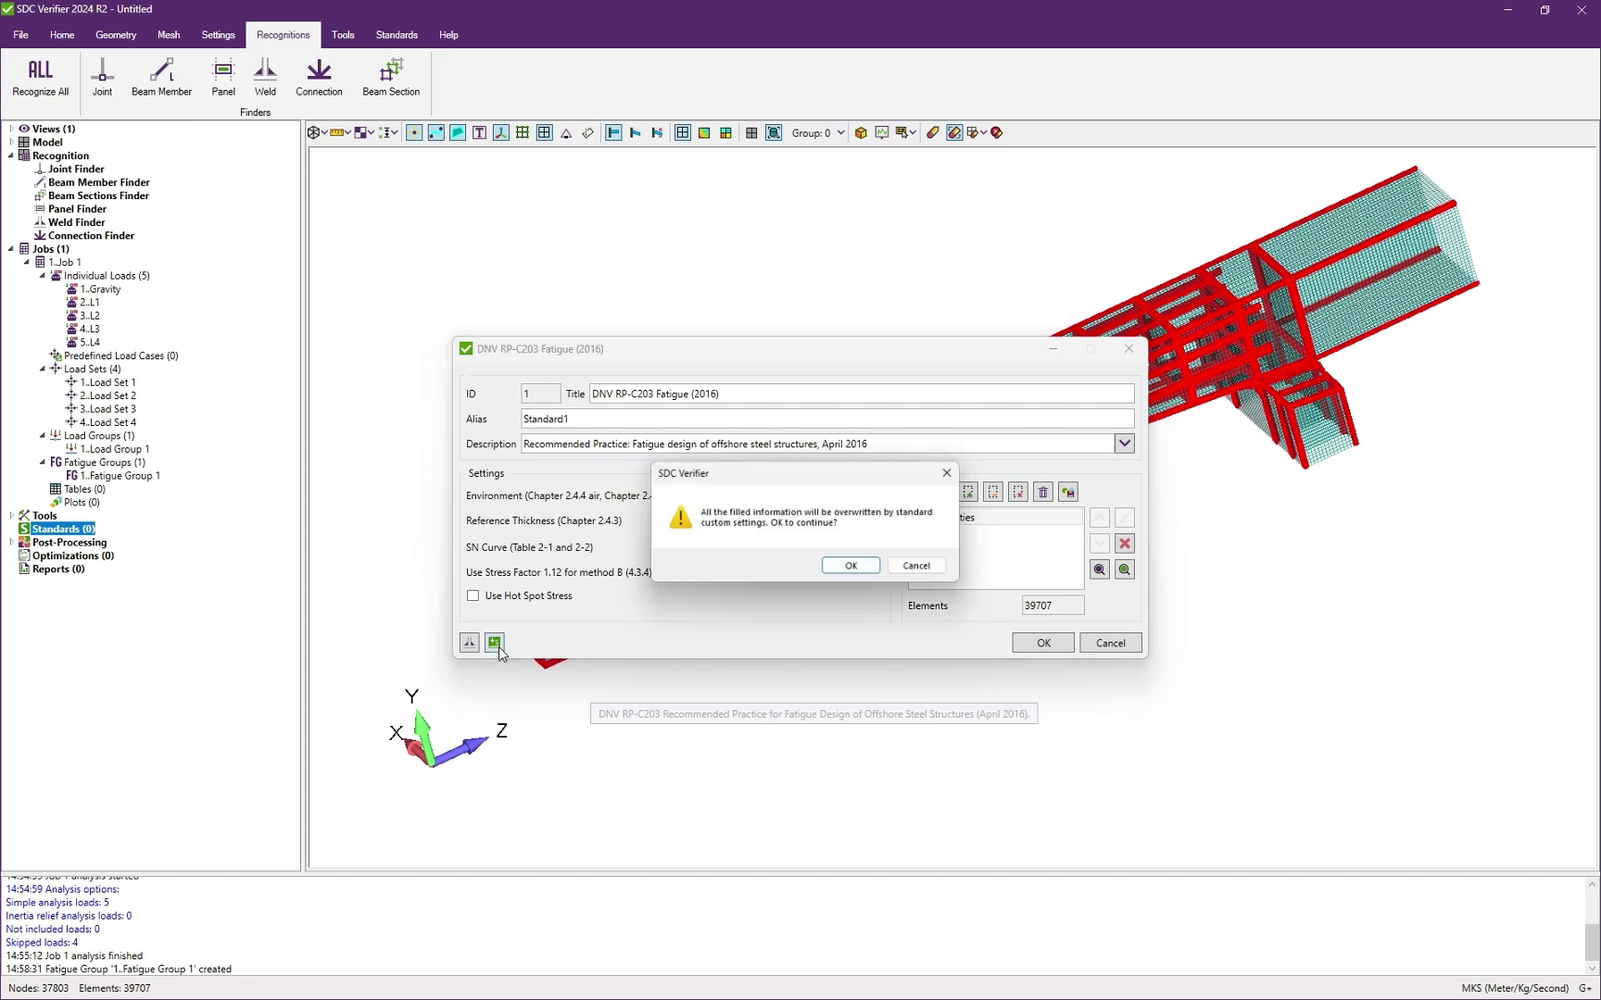
pyautogui.click(855, 569)
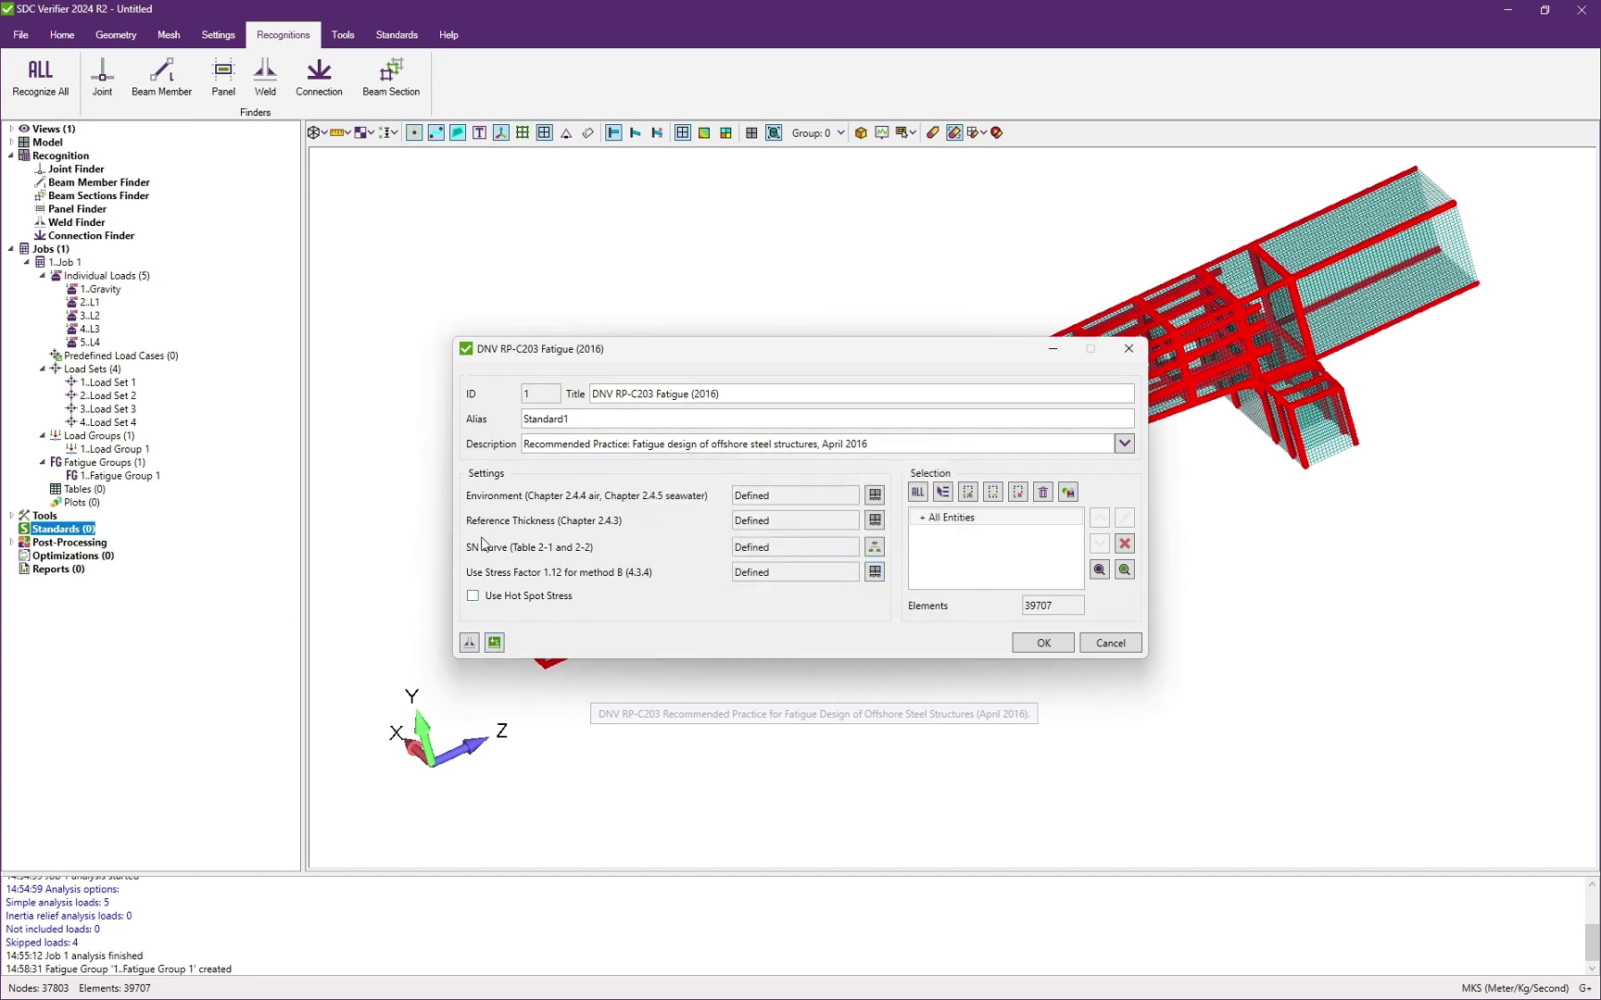
# Step: Add a condition to the SN Curve classification that selects all welds by rule, with SN type B1 in all directions
pyautogui.click(874, 548)
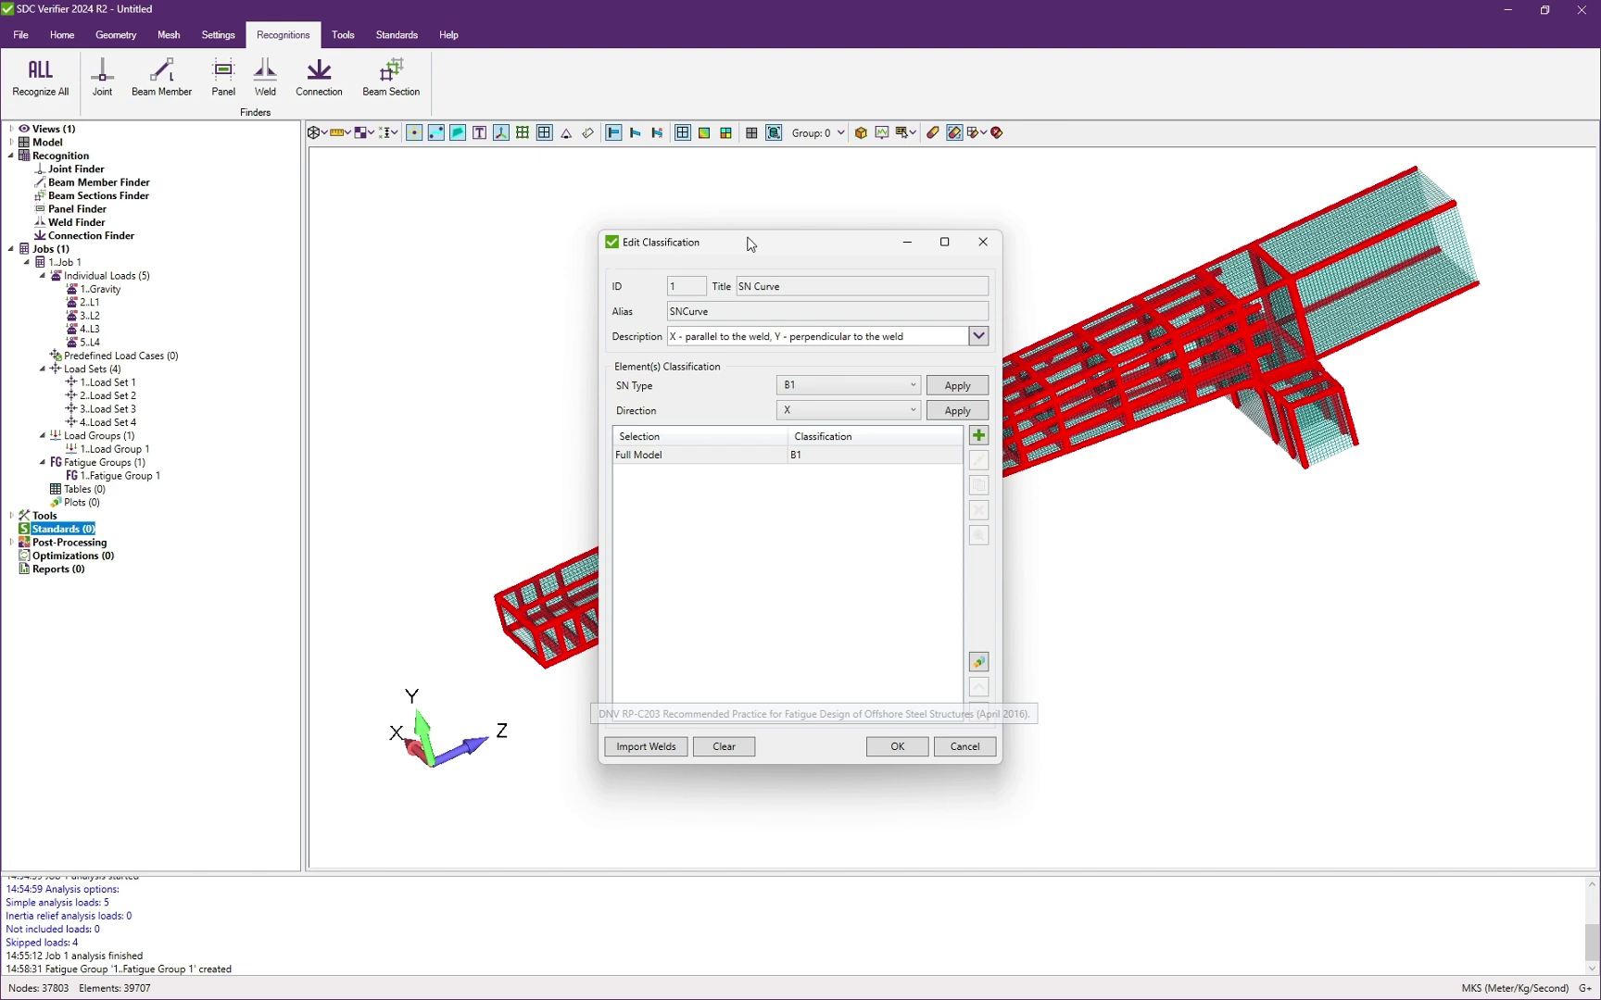
pyautogui.click(824, 456)
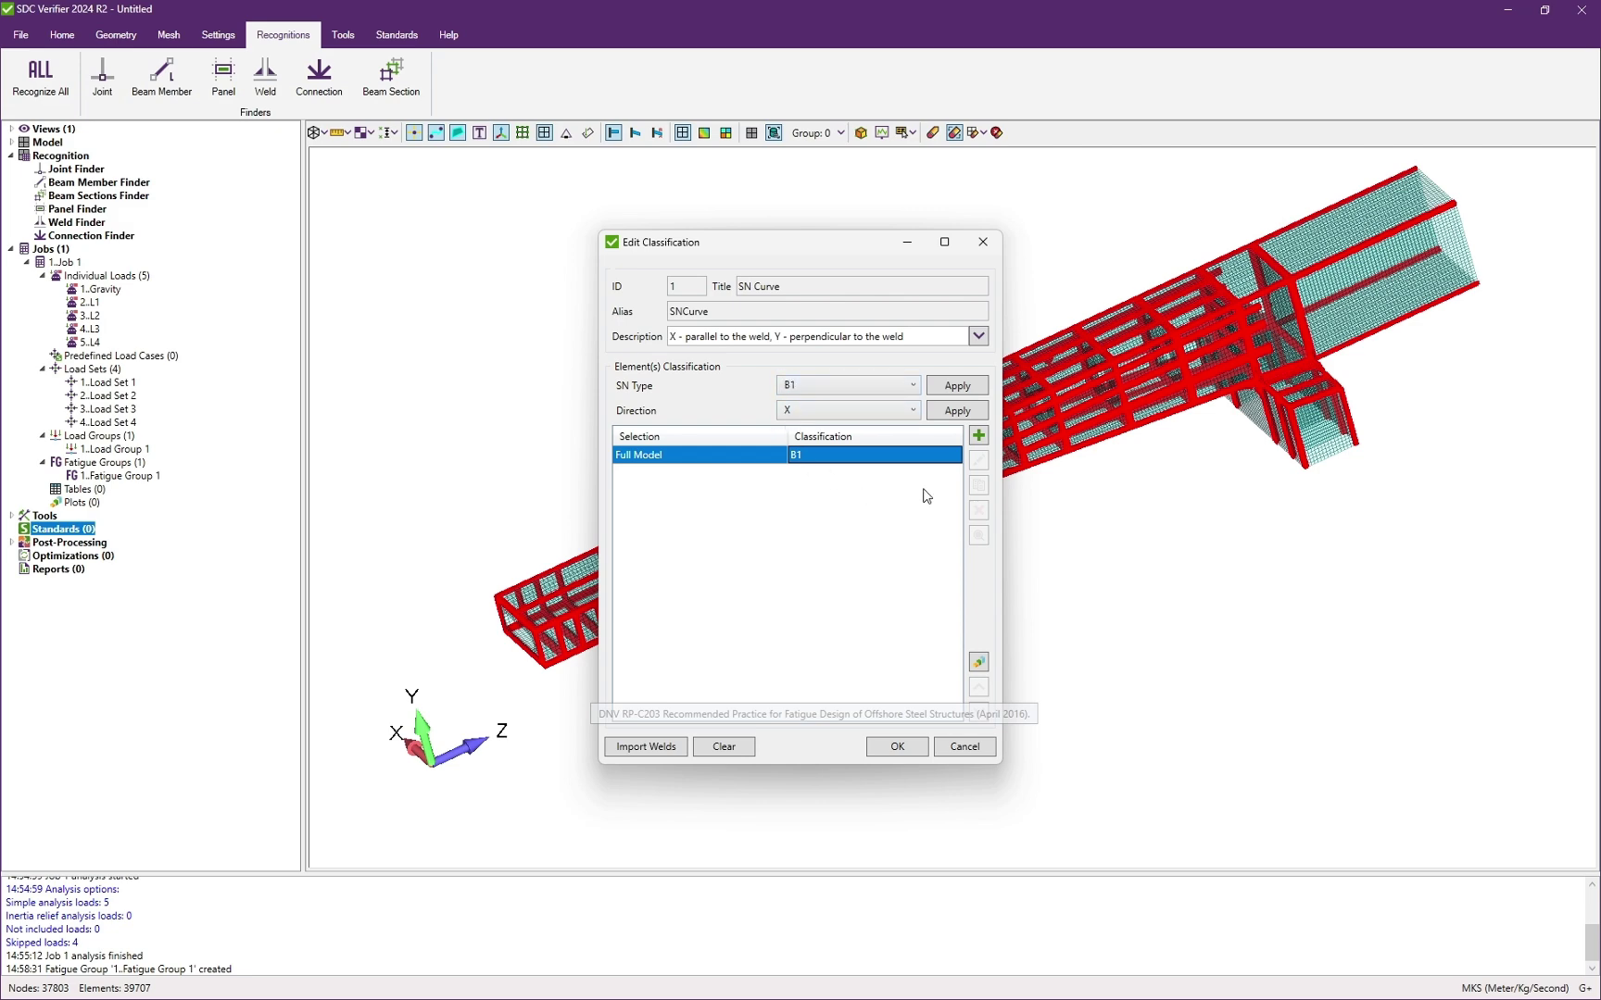
pyautogui.click(979, 436)
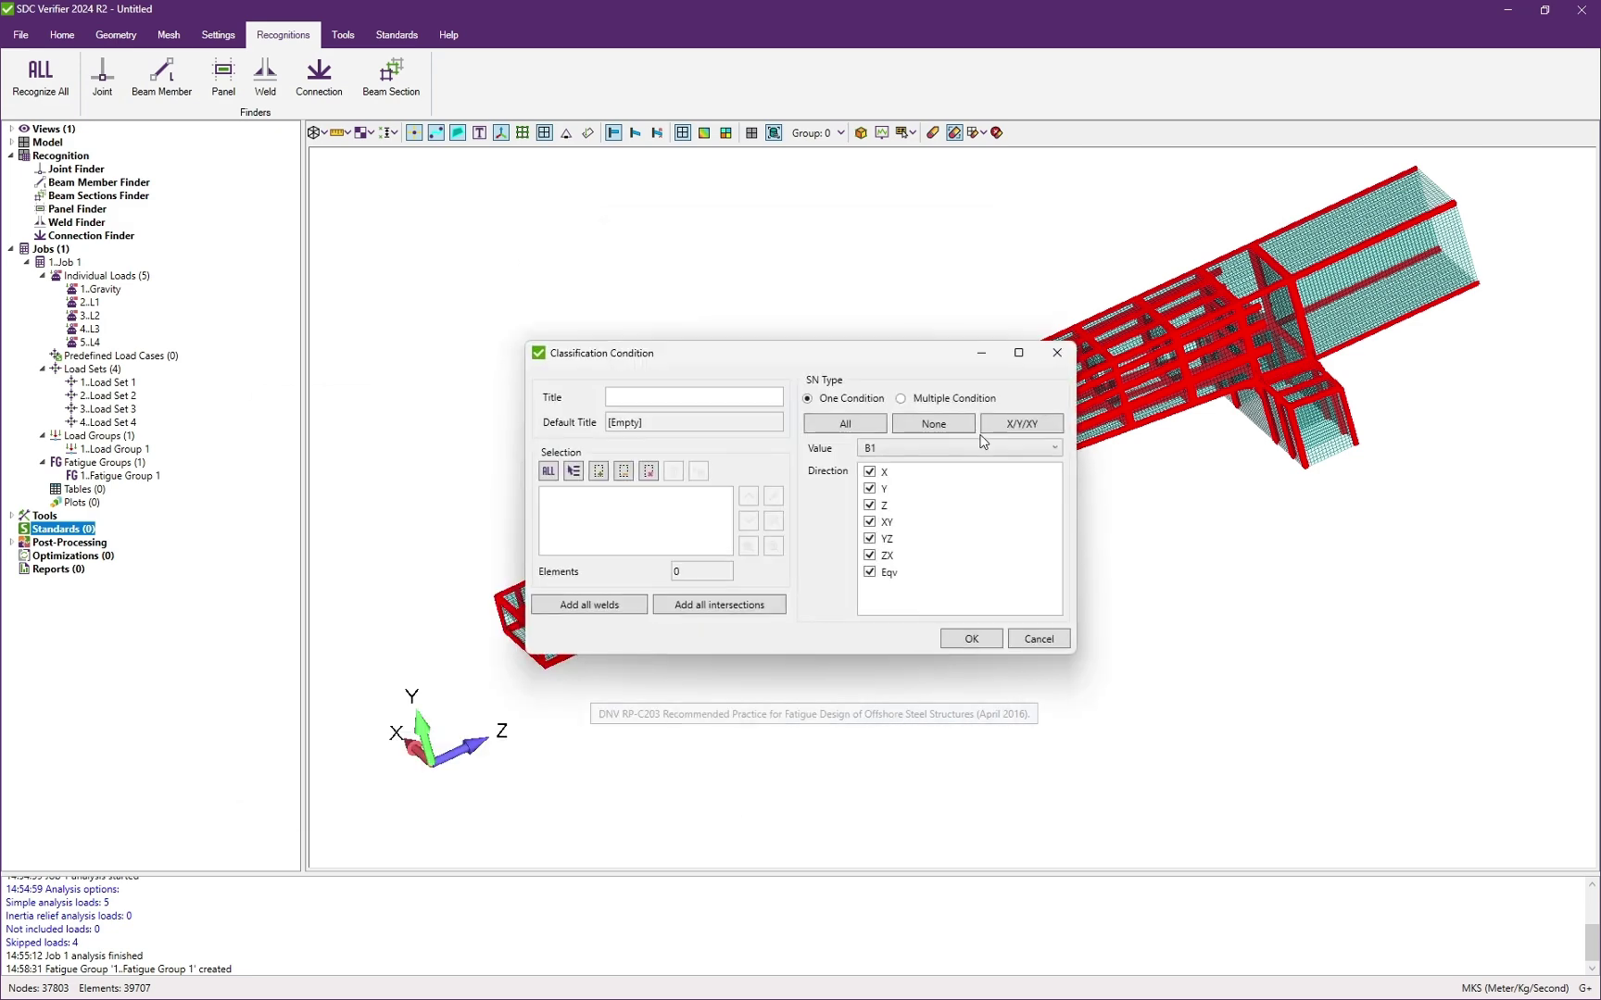
pyautogui.click(573, 470)
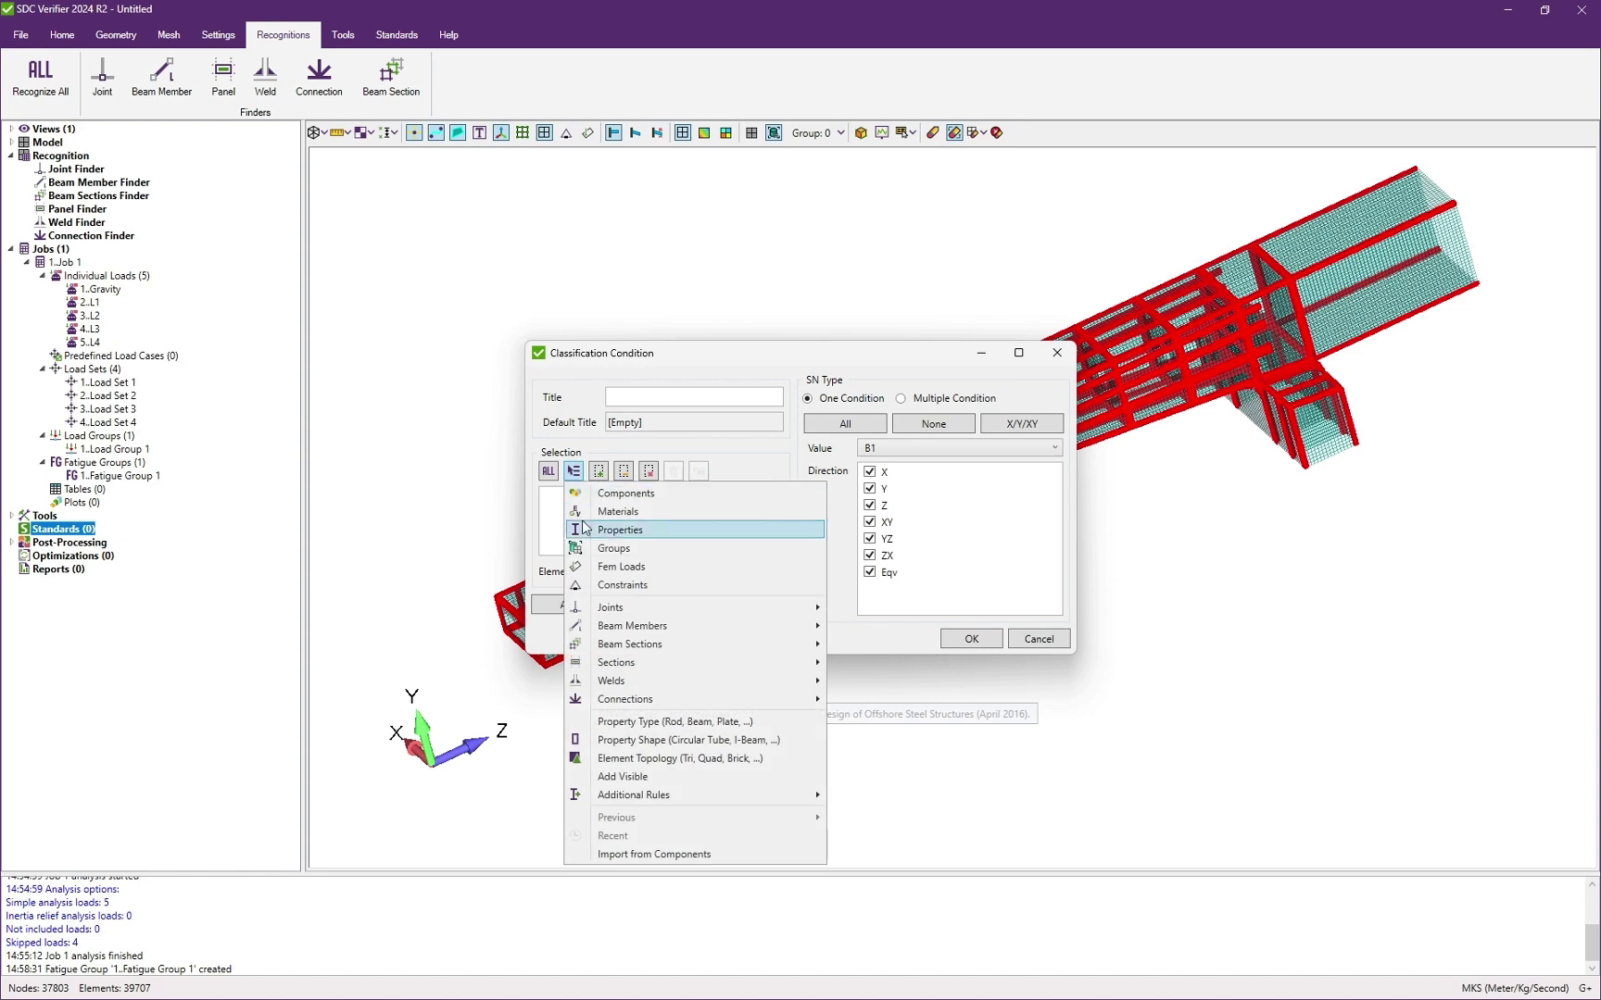
pyautogui.moveTo(640, 682)
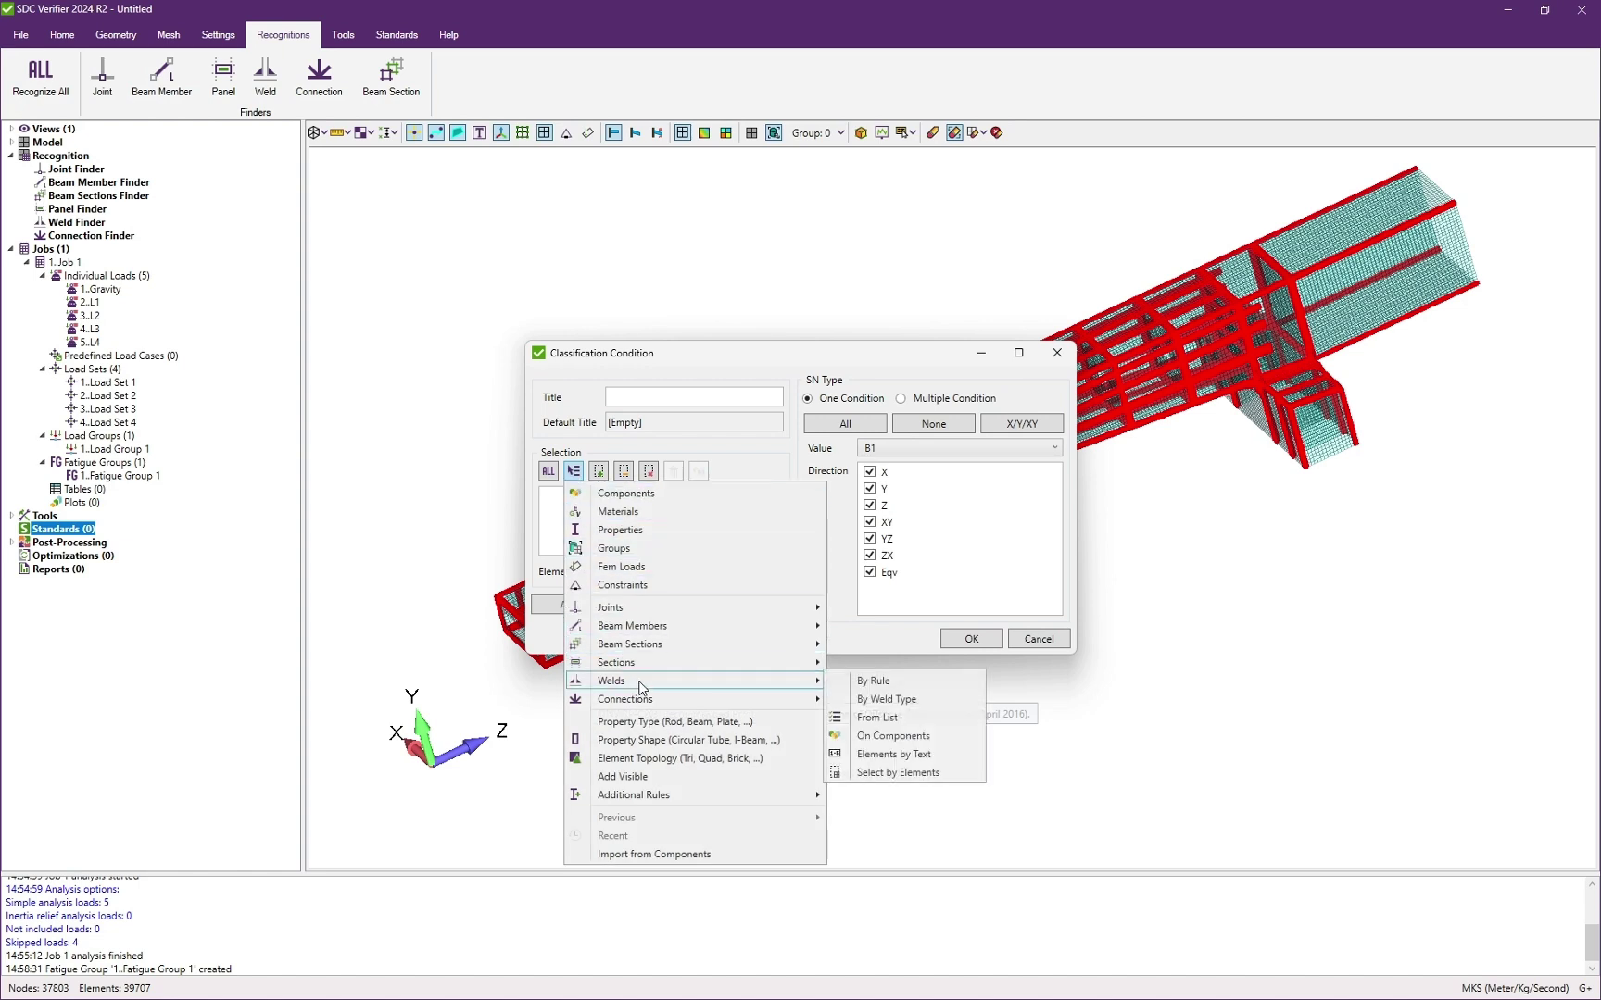
pyautogui.click(876, 682)
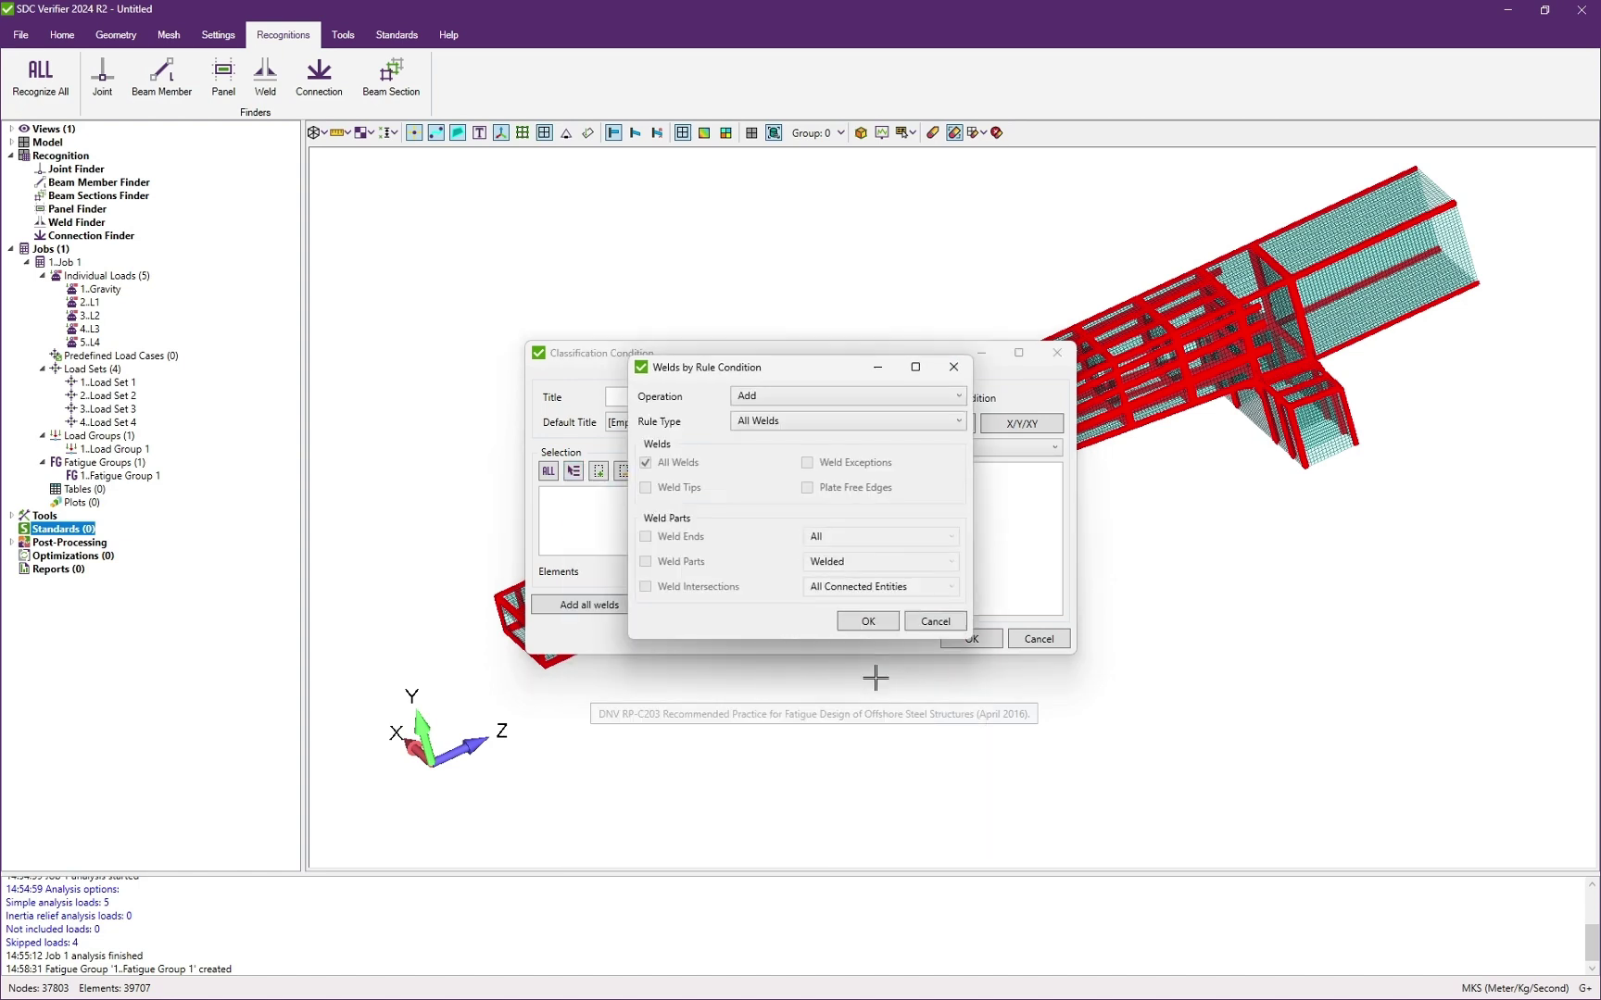
pyautogui.click(855, 626)
pyautogui.click(961, 640)
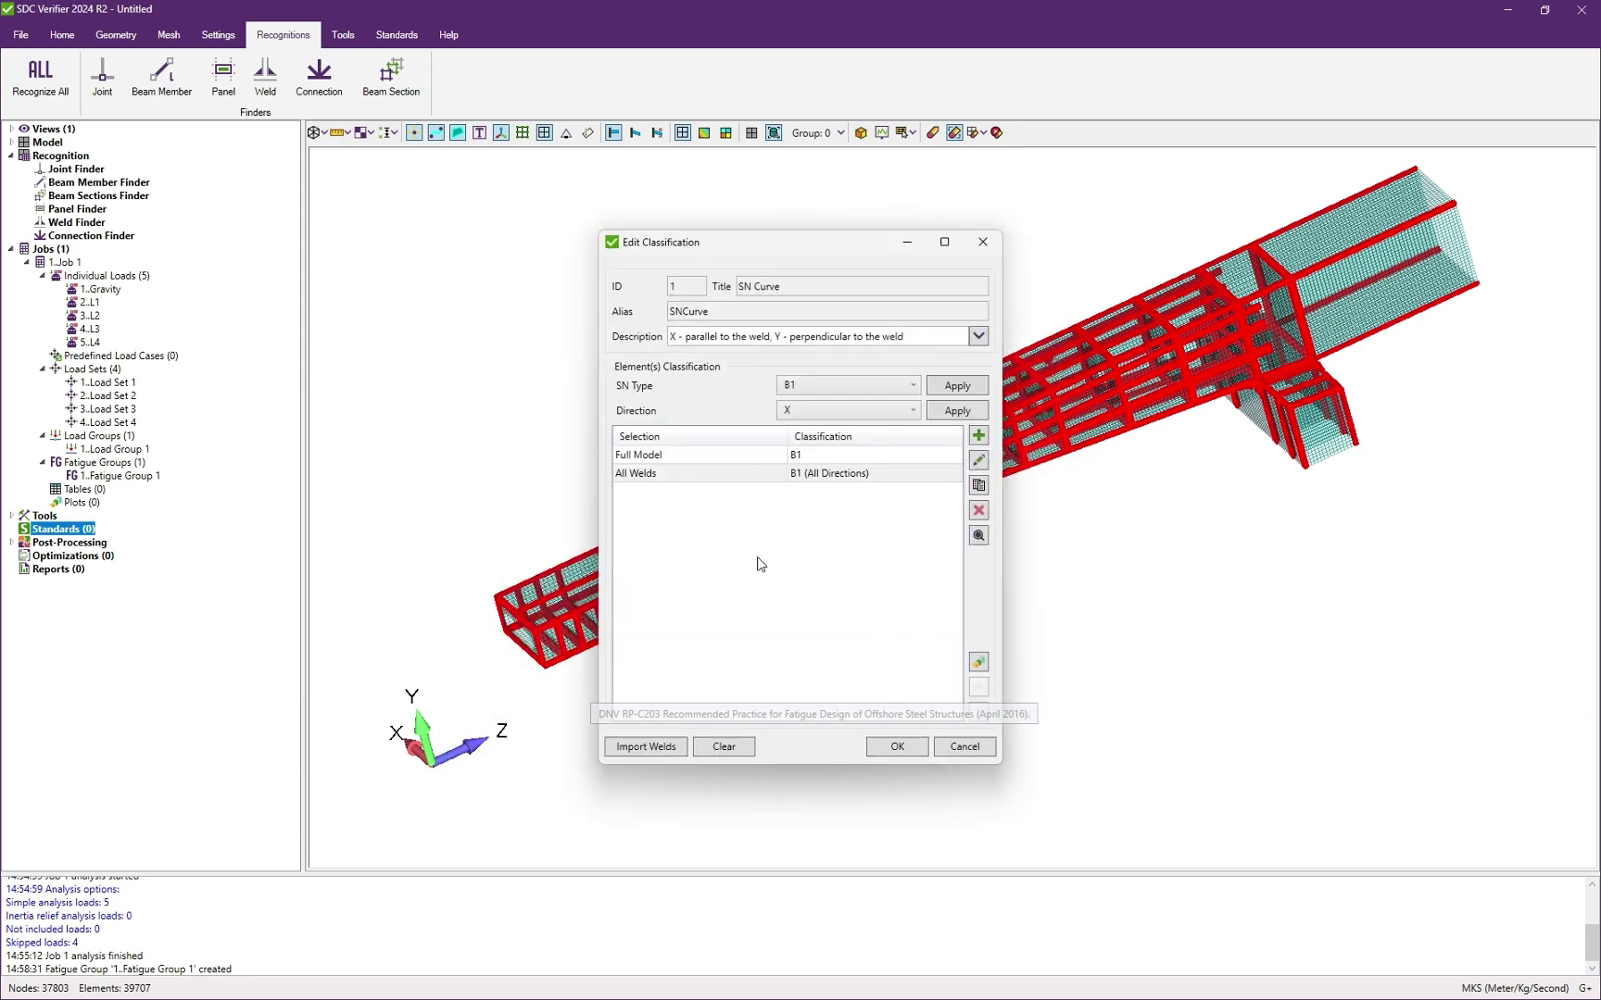
# Step: Set the All Welds classification to SN type C in the X direction only
pyautogui.click(819, 392)
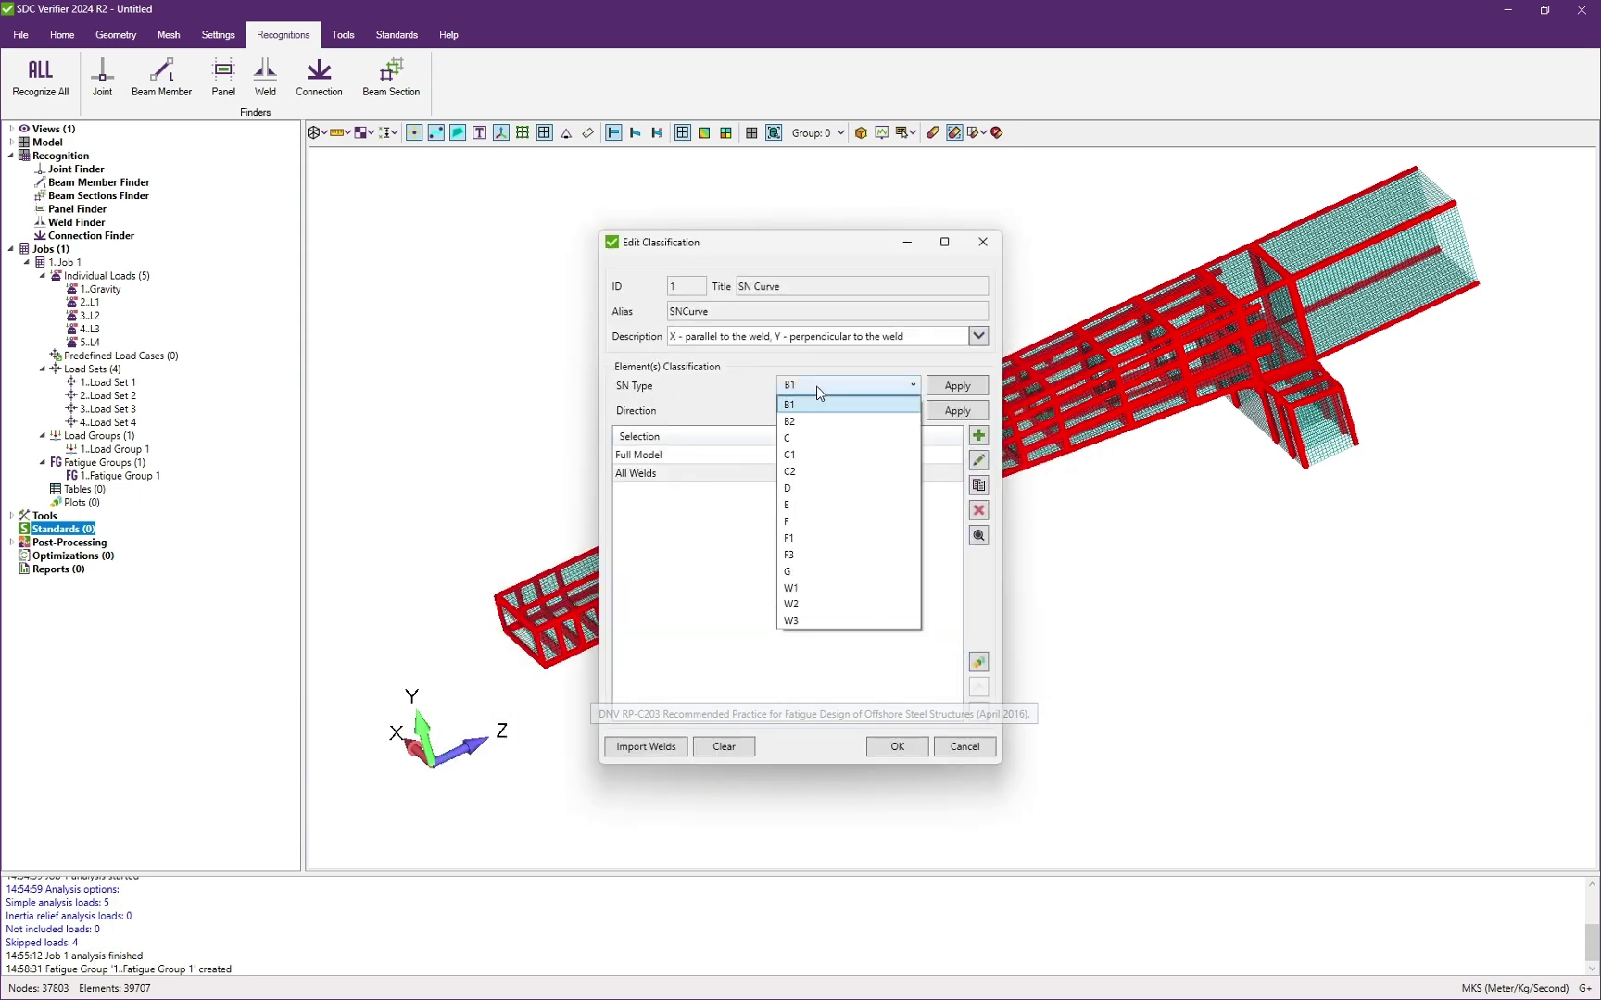
pyautogui.click(816, 437)
pyautogui.click(960, 396)
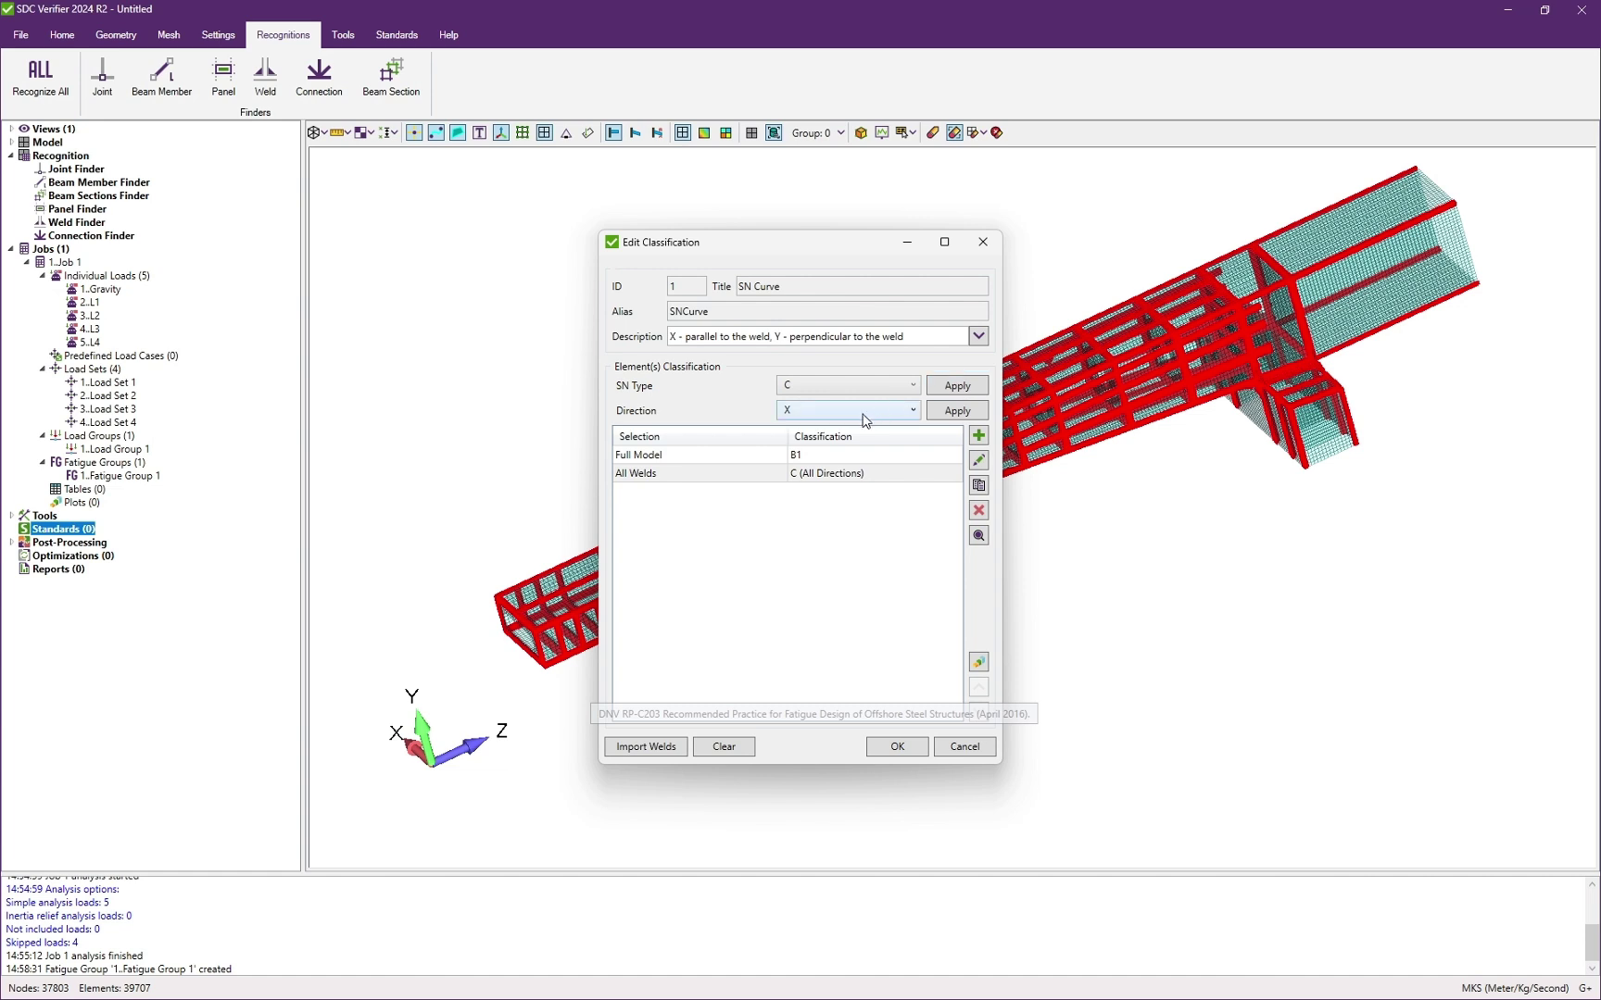
pyautogui.click(955, 414)
pyautogui.click(774, 480)
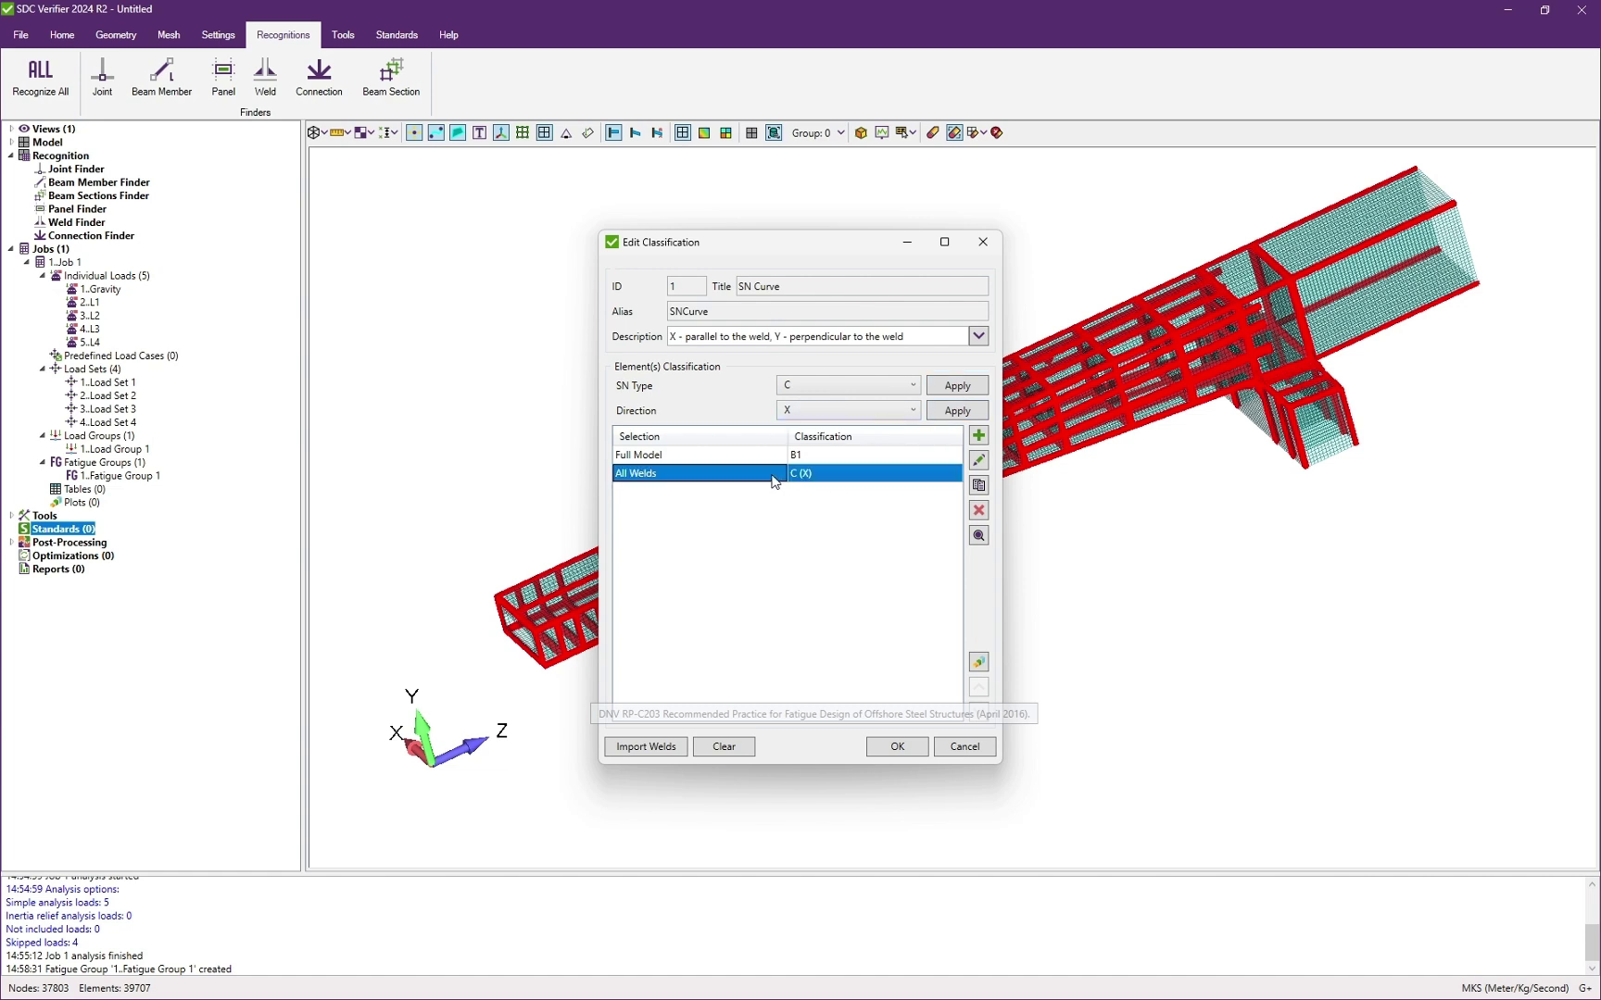
# Step: Duplicate the All Welds classification and set the copy to SN type F in the Y direction
pyautogui.click(982, 489)
pyautogui.click(831, 493)
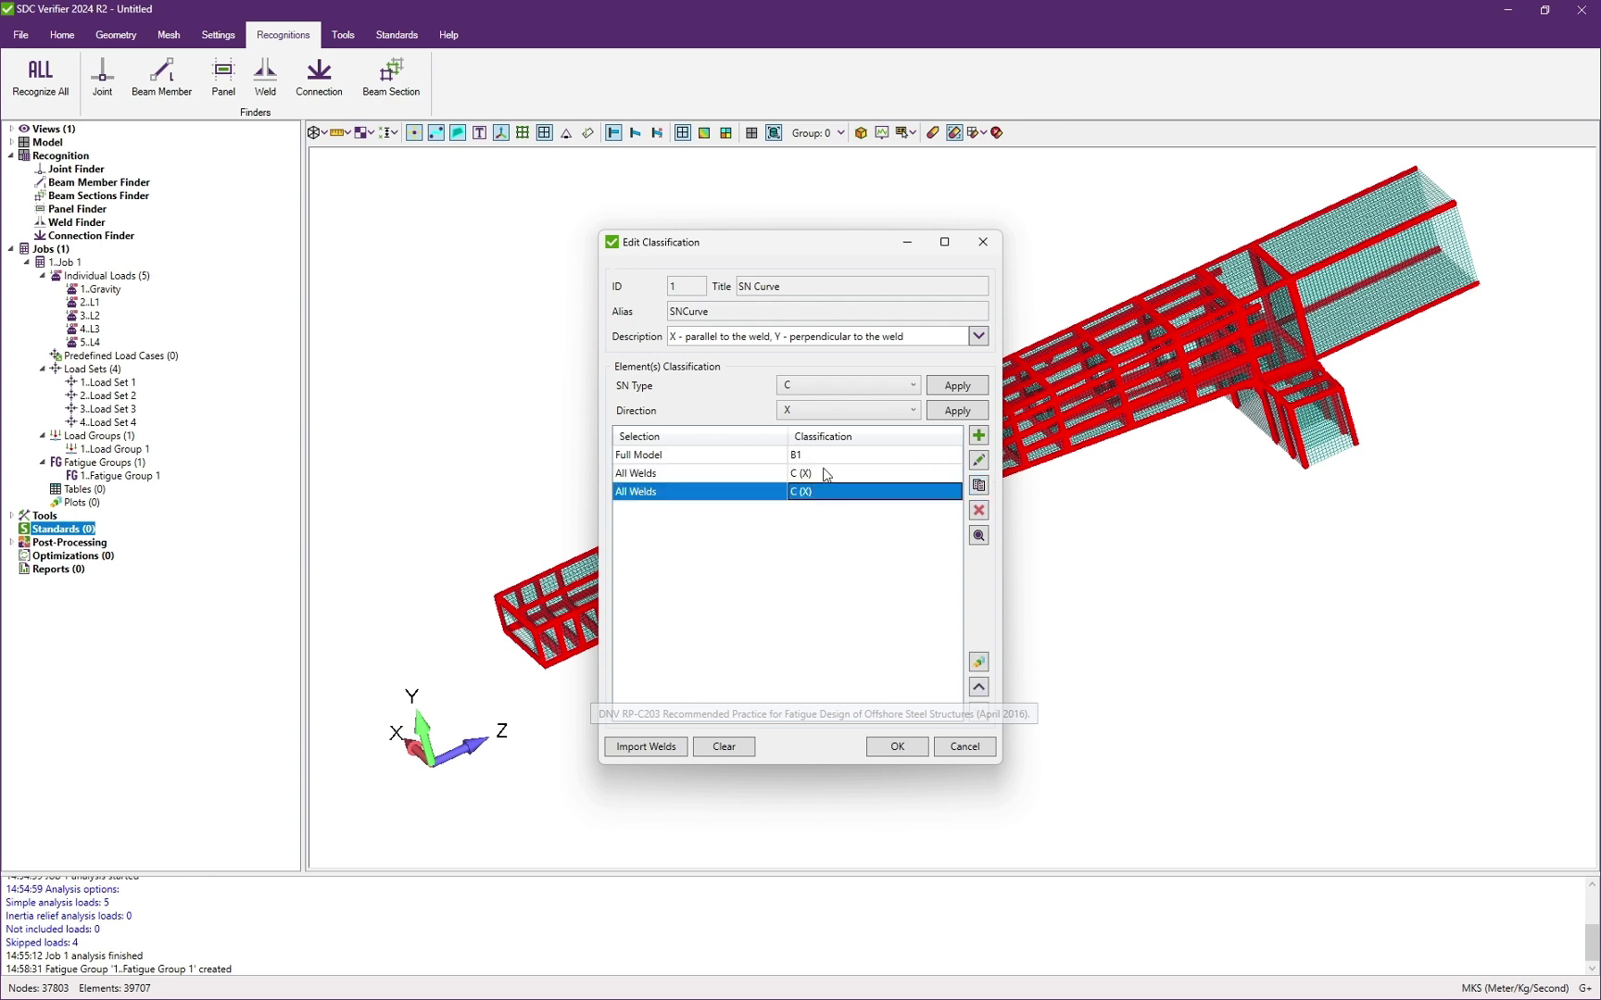
pyautogui.click(821, 393)
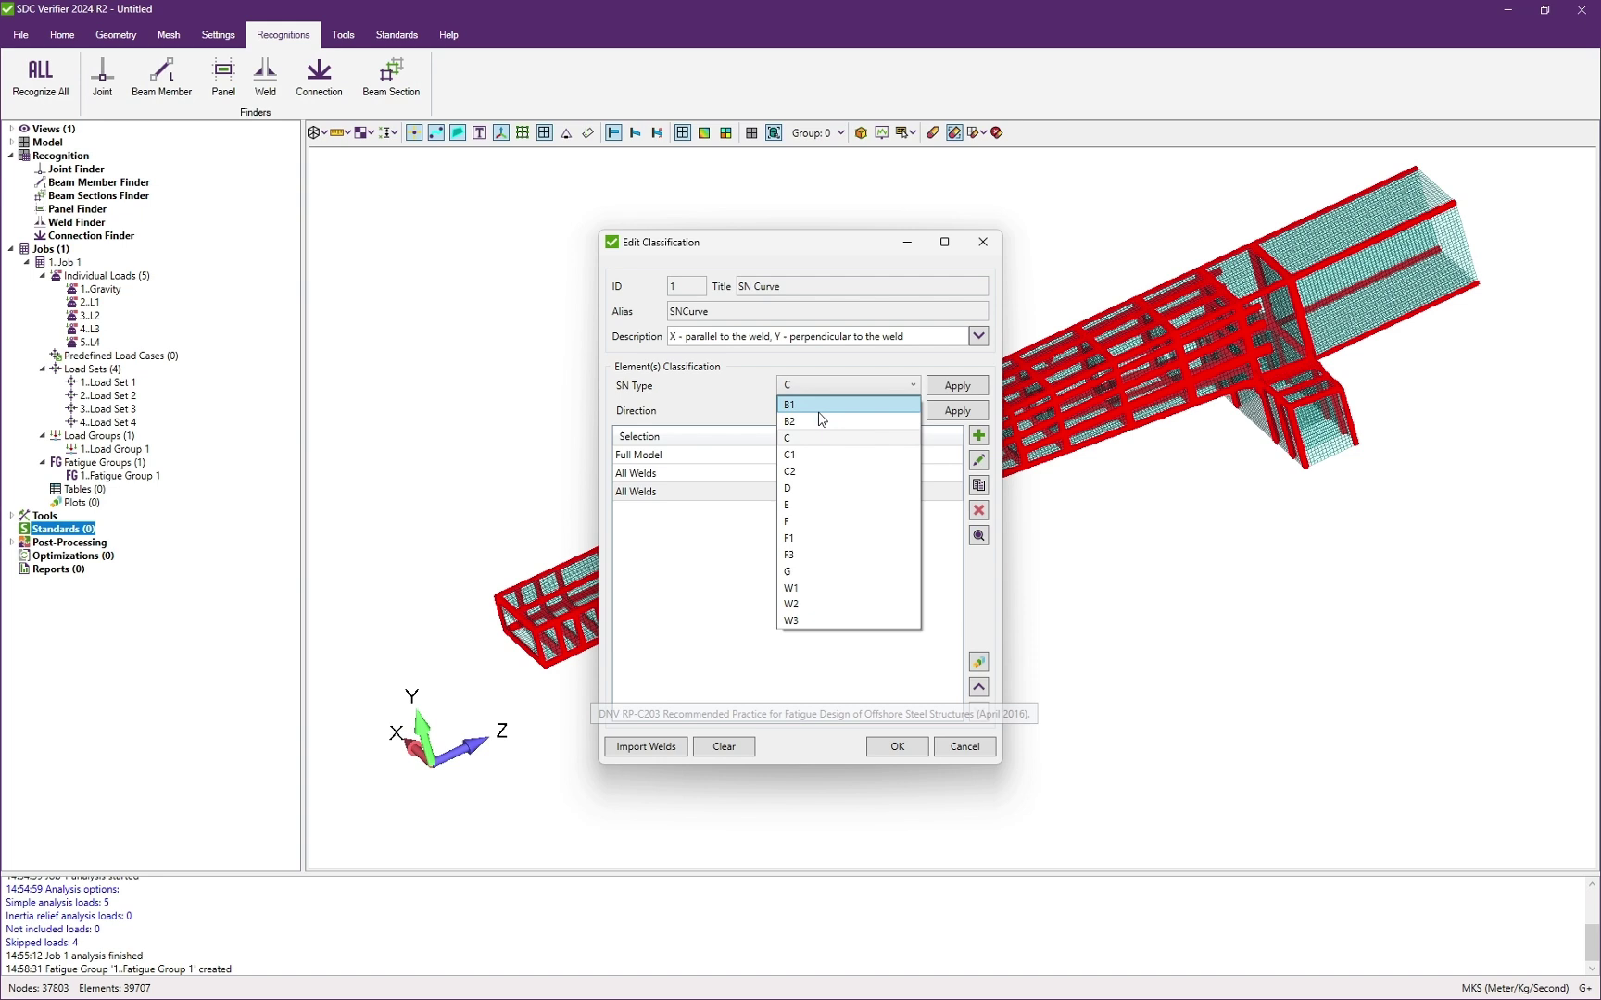
pyautogui.click(820, 520)
pyautogui.click(954, 387)
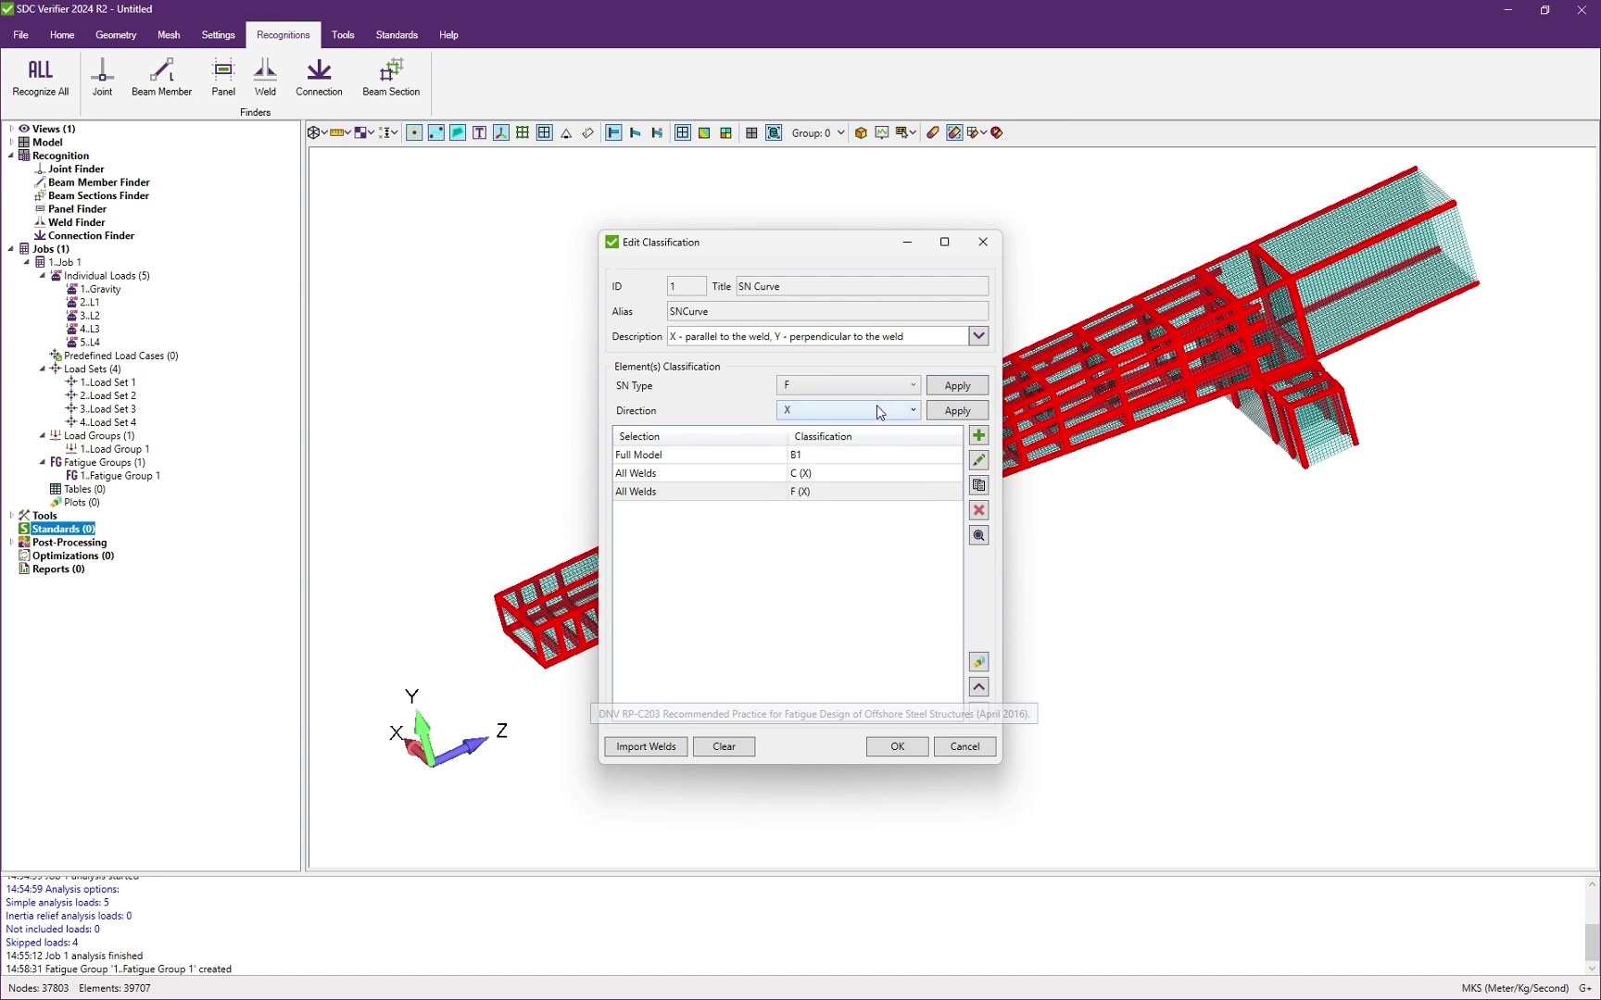
pyautogui.click(875, 410)
pyautogui.click(833, 446)
pyautogui.click(940, 411)
# Step: Add a classification condition that selects all weld intersections by rule, with SN type B1 in all directions
pyautogui.click(979, 436)
pyautogui.click(575, 472)
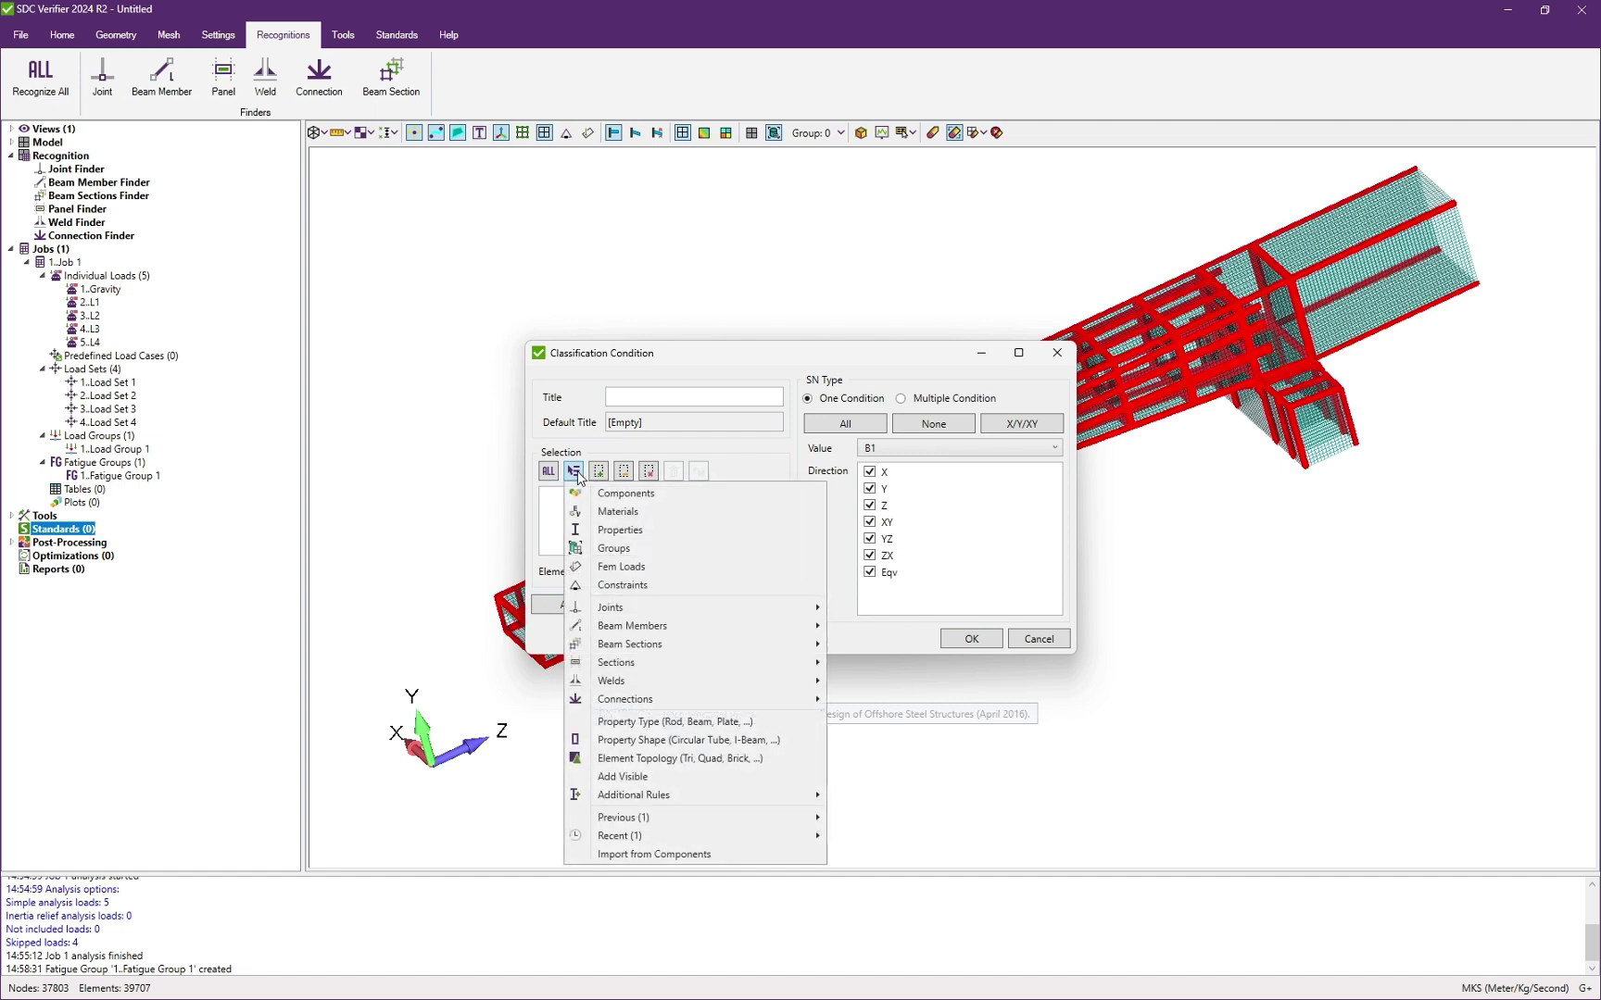
pyautogui.moveTo(709, 685)
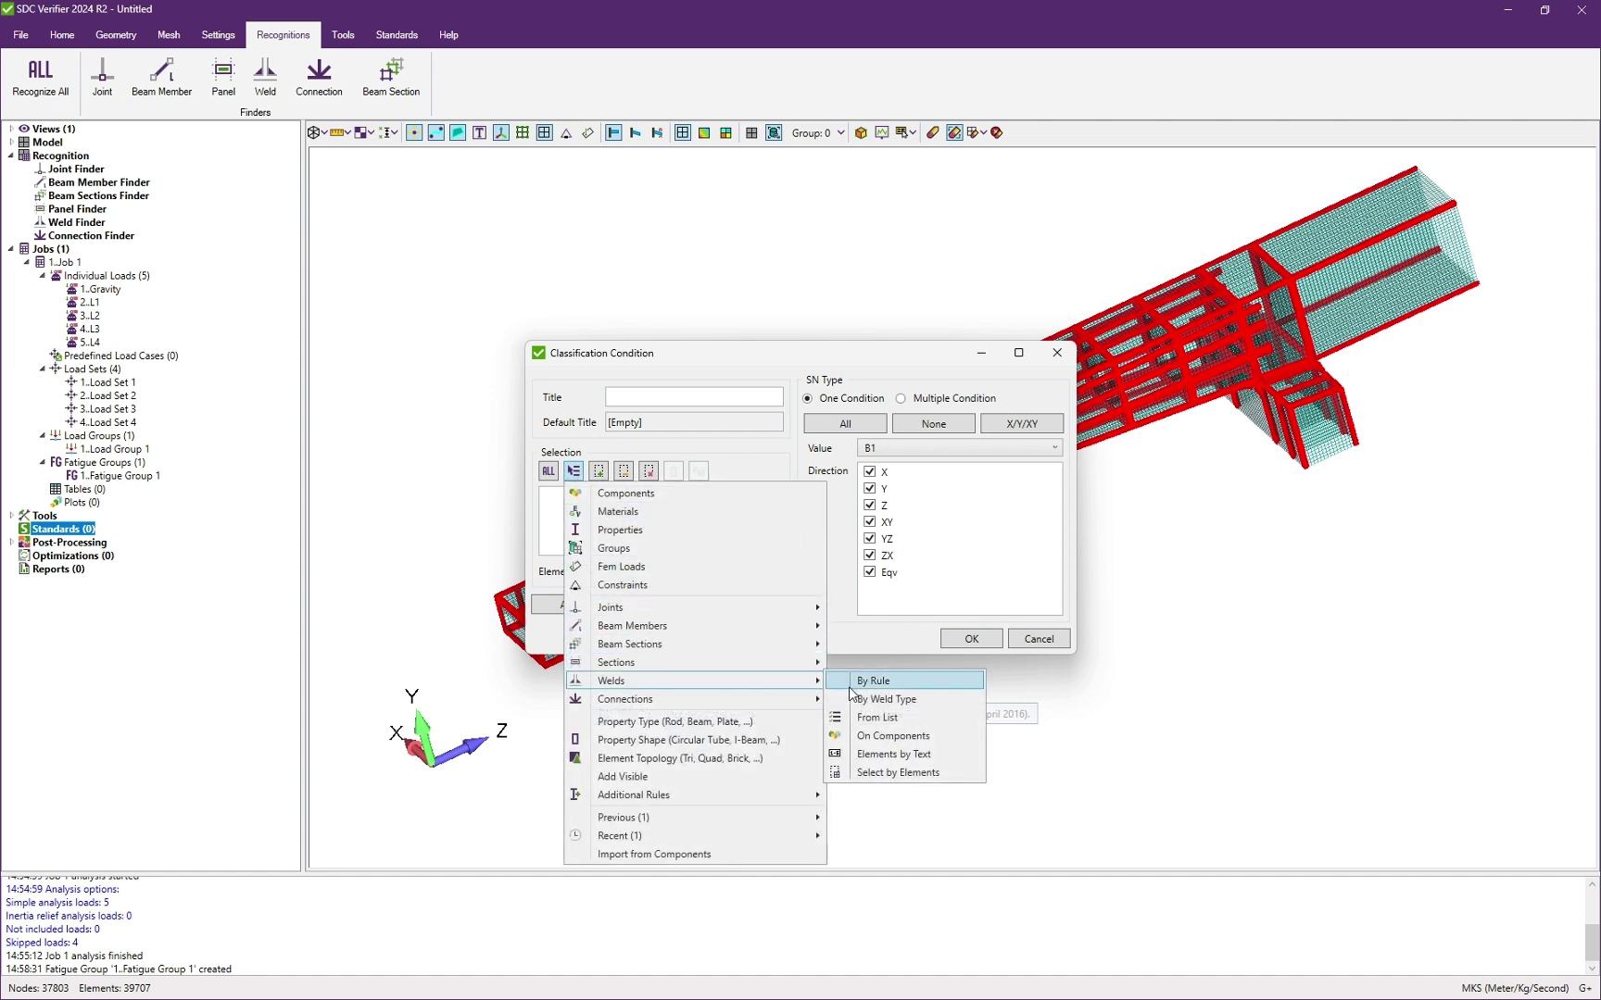
pyautogui.click(862, 685)
pyautogui.click(783, 423)
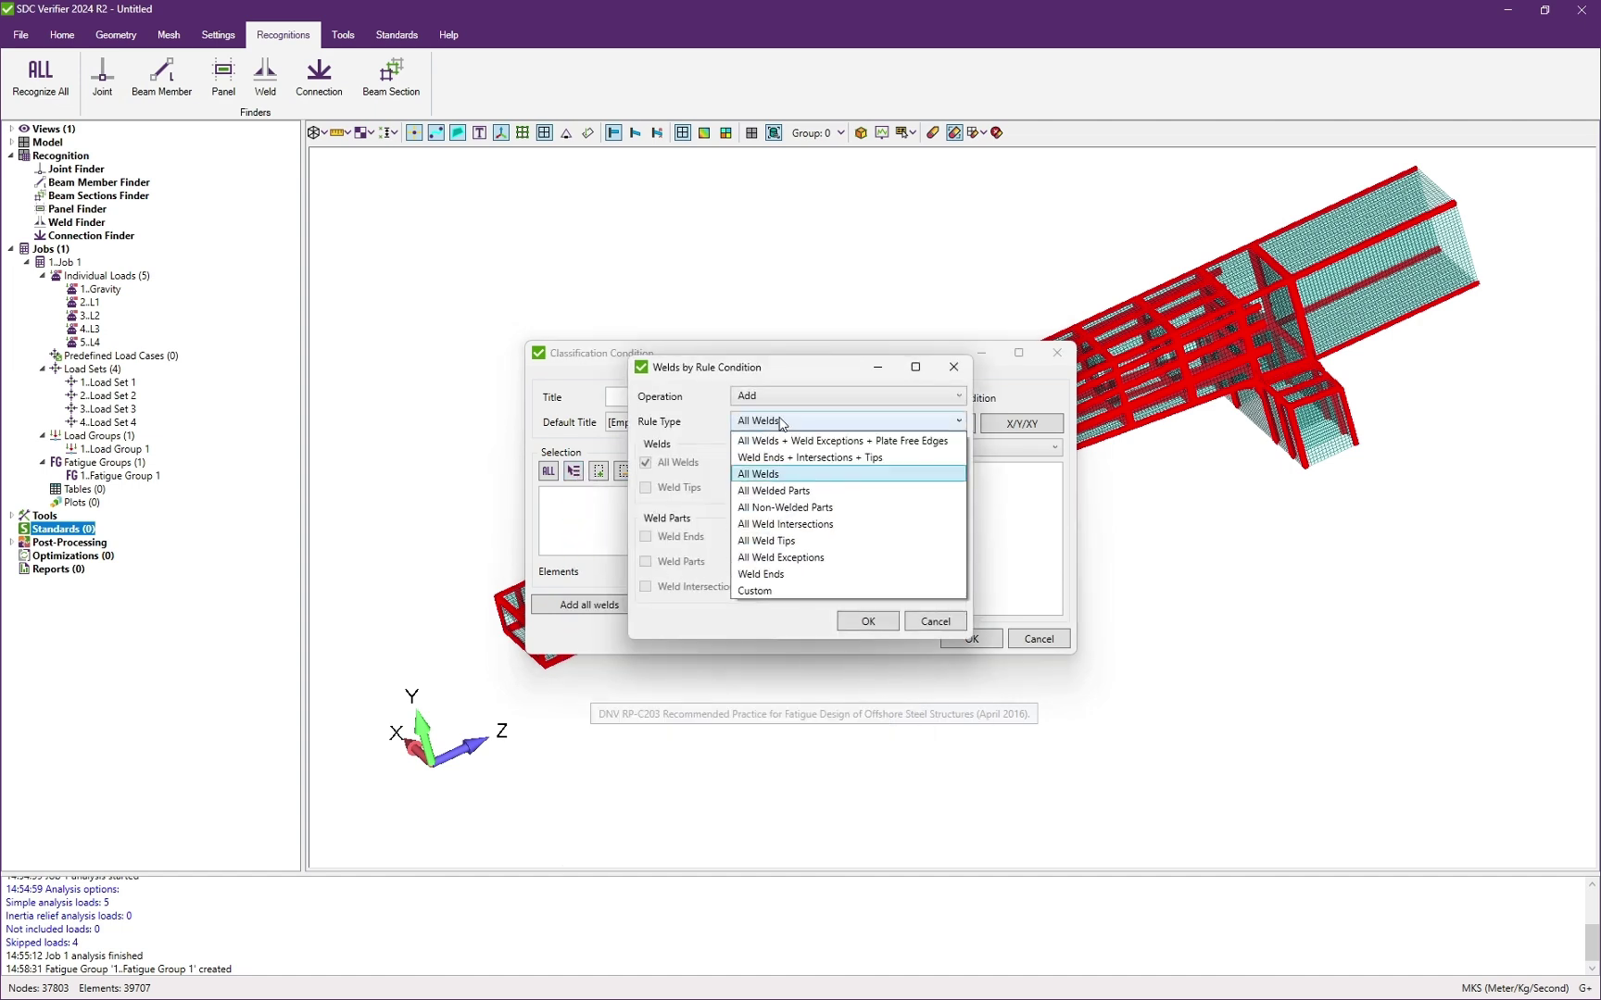
pyautogui.click(845, 525)
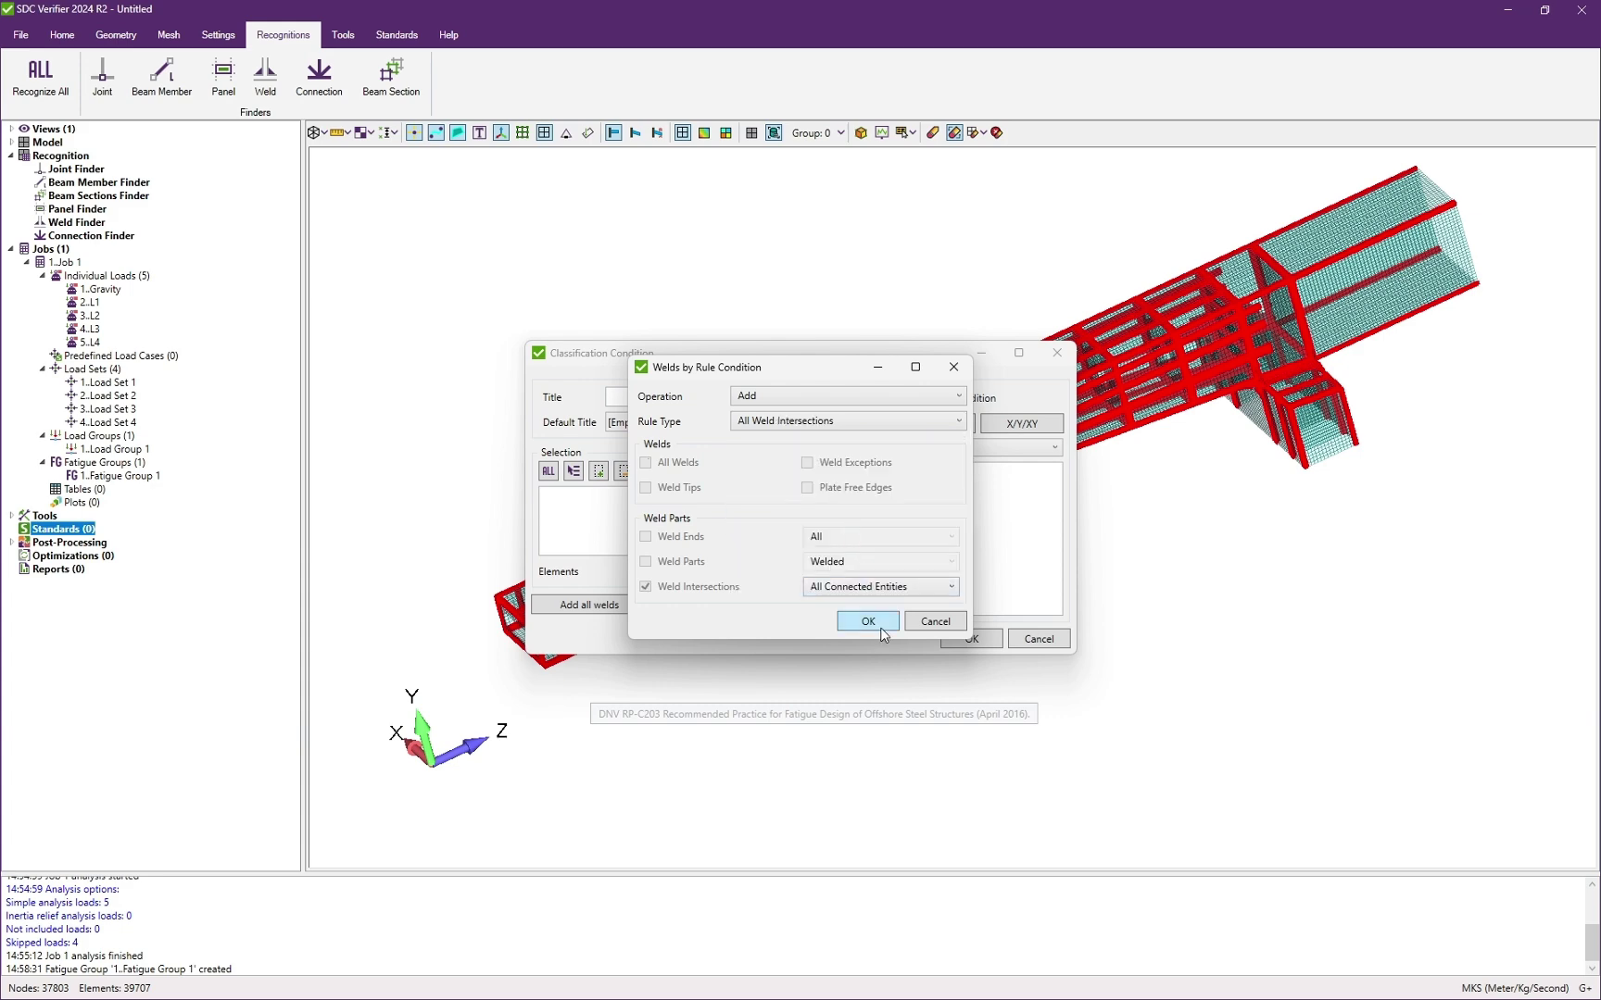
pyautogui.click(868, 622)
pyautogui.click(959, 641)
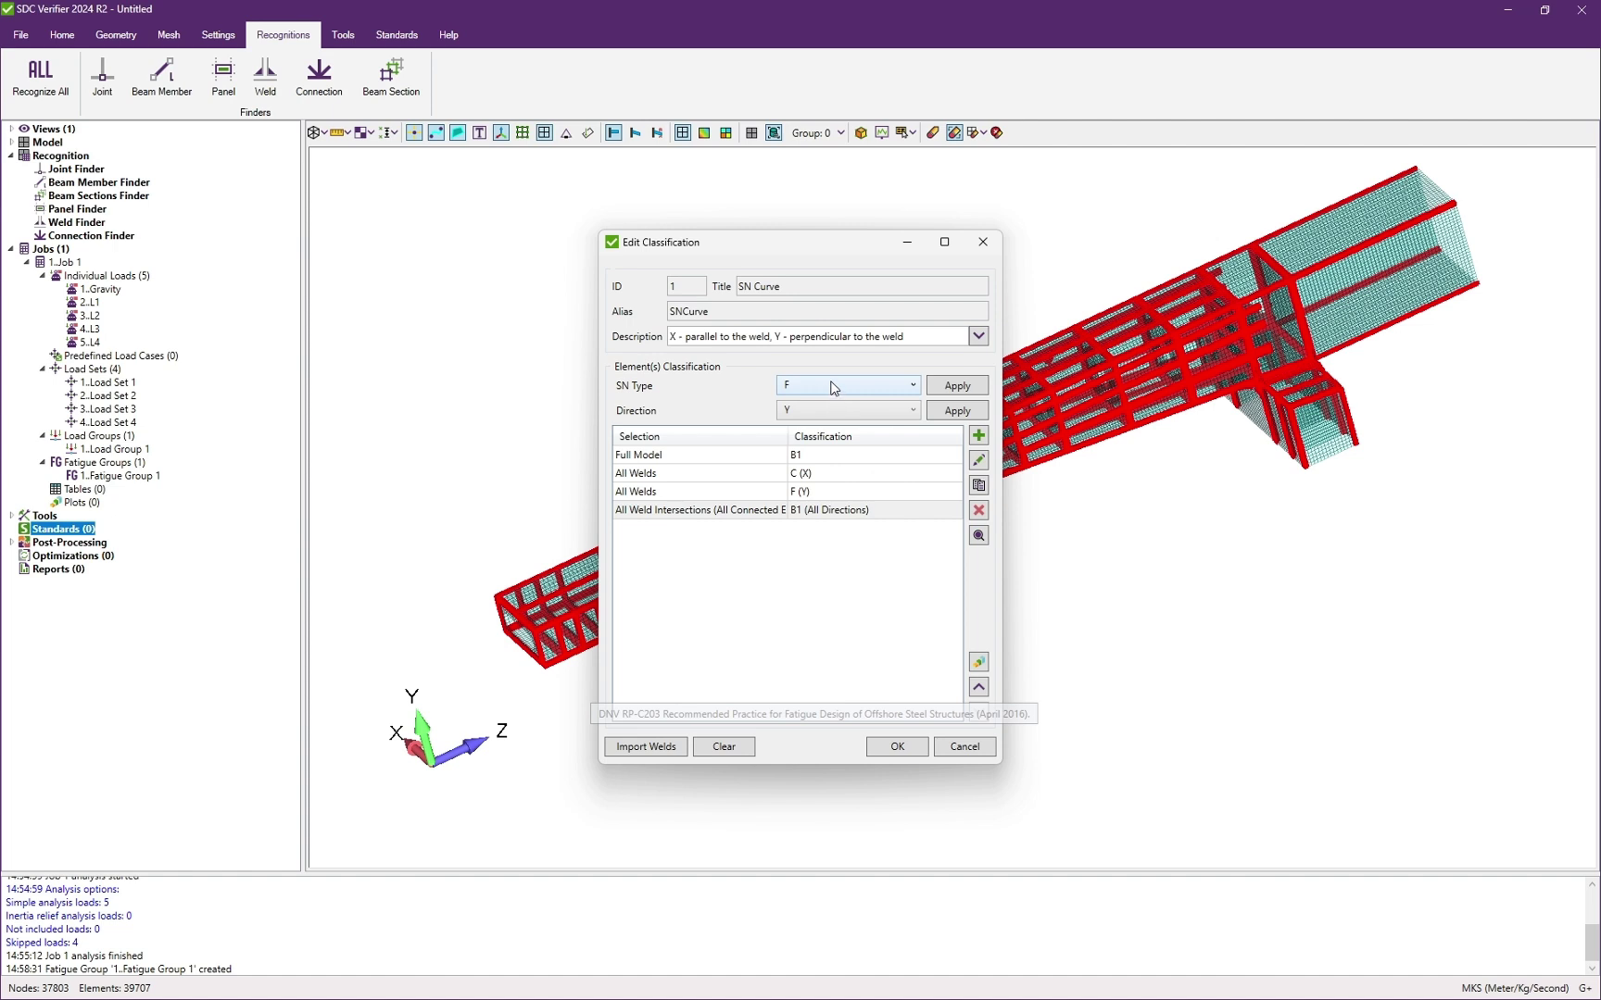
# Step: Set the All Weld Intersections classification to SN type F in the XY direction, and finish creating the fatigue standard
pyautogui.click(967, 393)
pyautogui.click(885, 412)
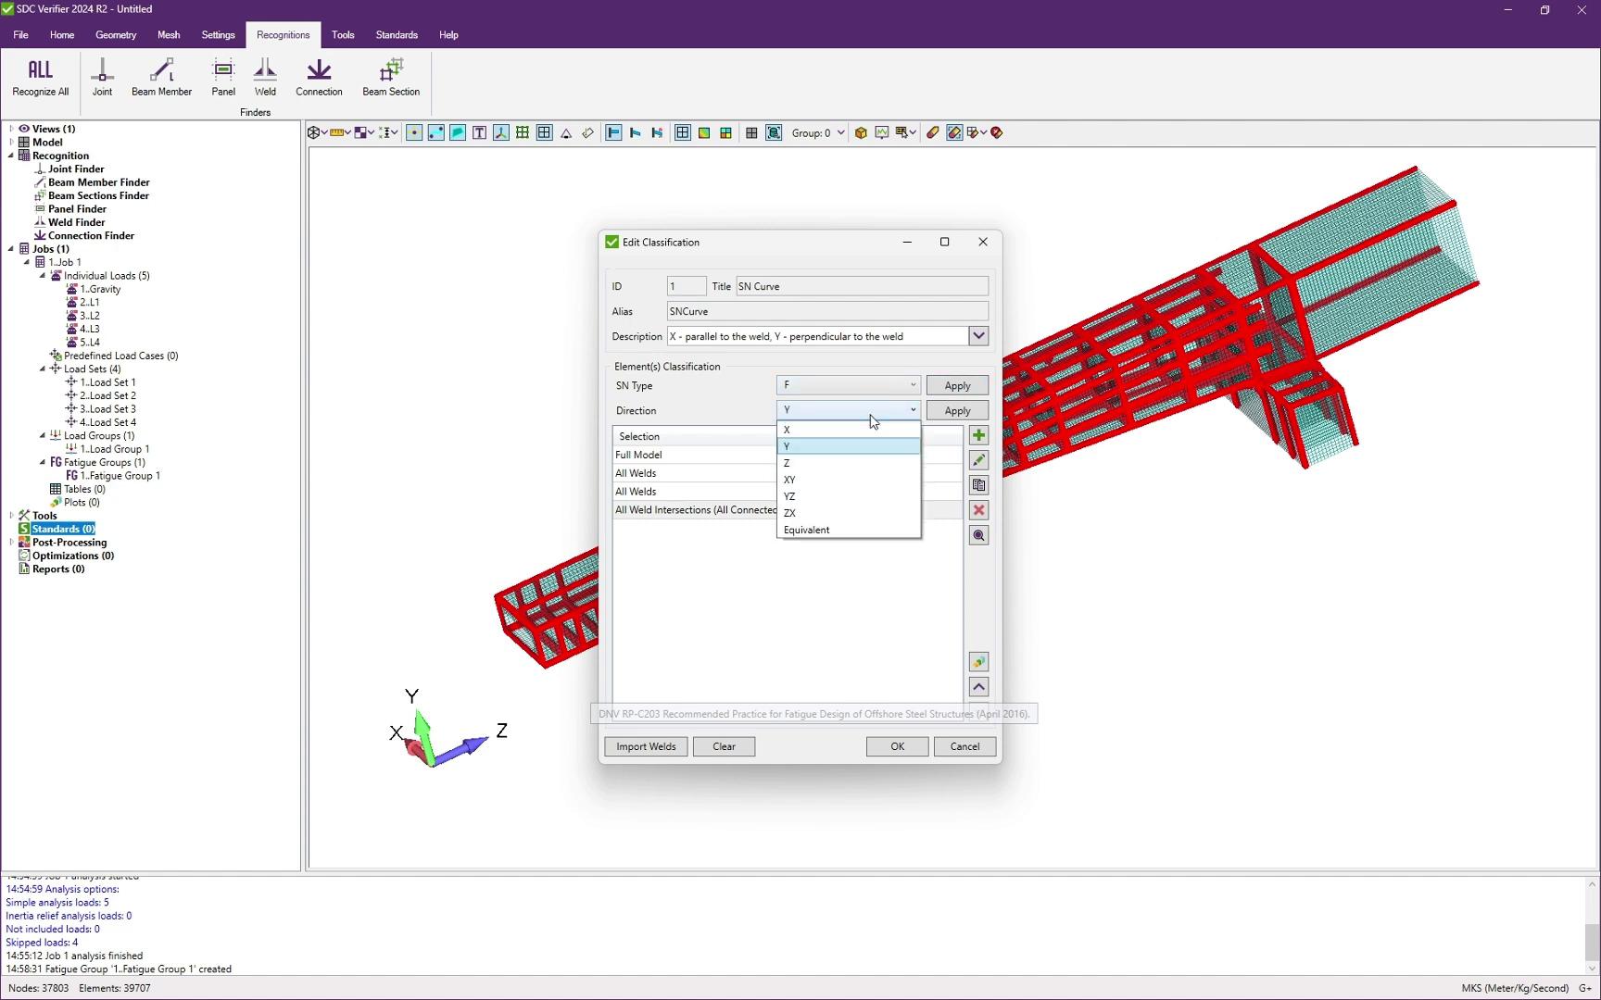
pyautogui.click(846, 480)
pyautogui.click(945, 415)
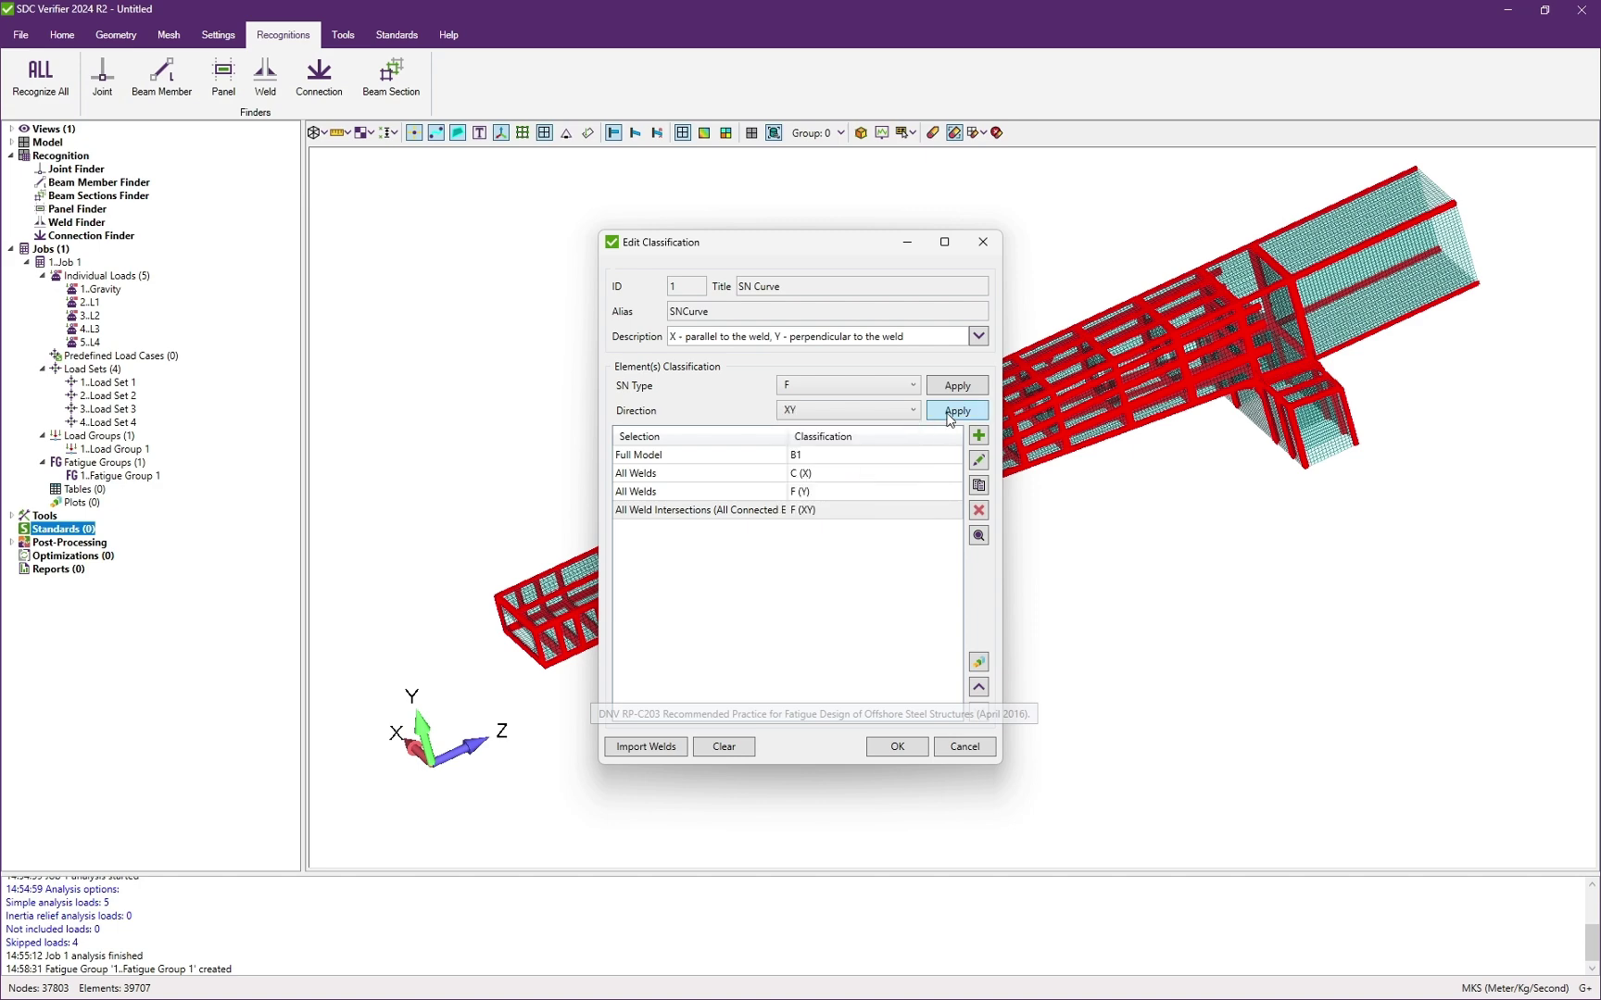
pyautogui.click(897, 747)
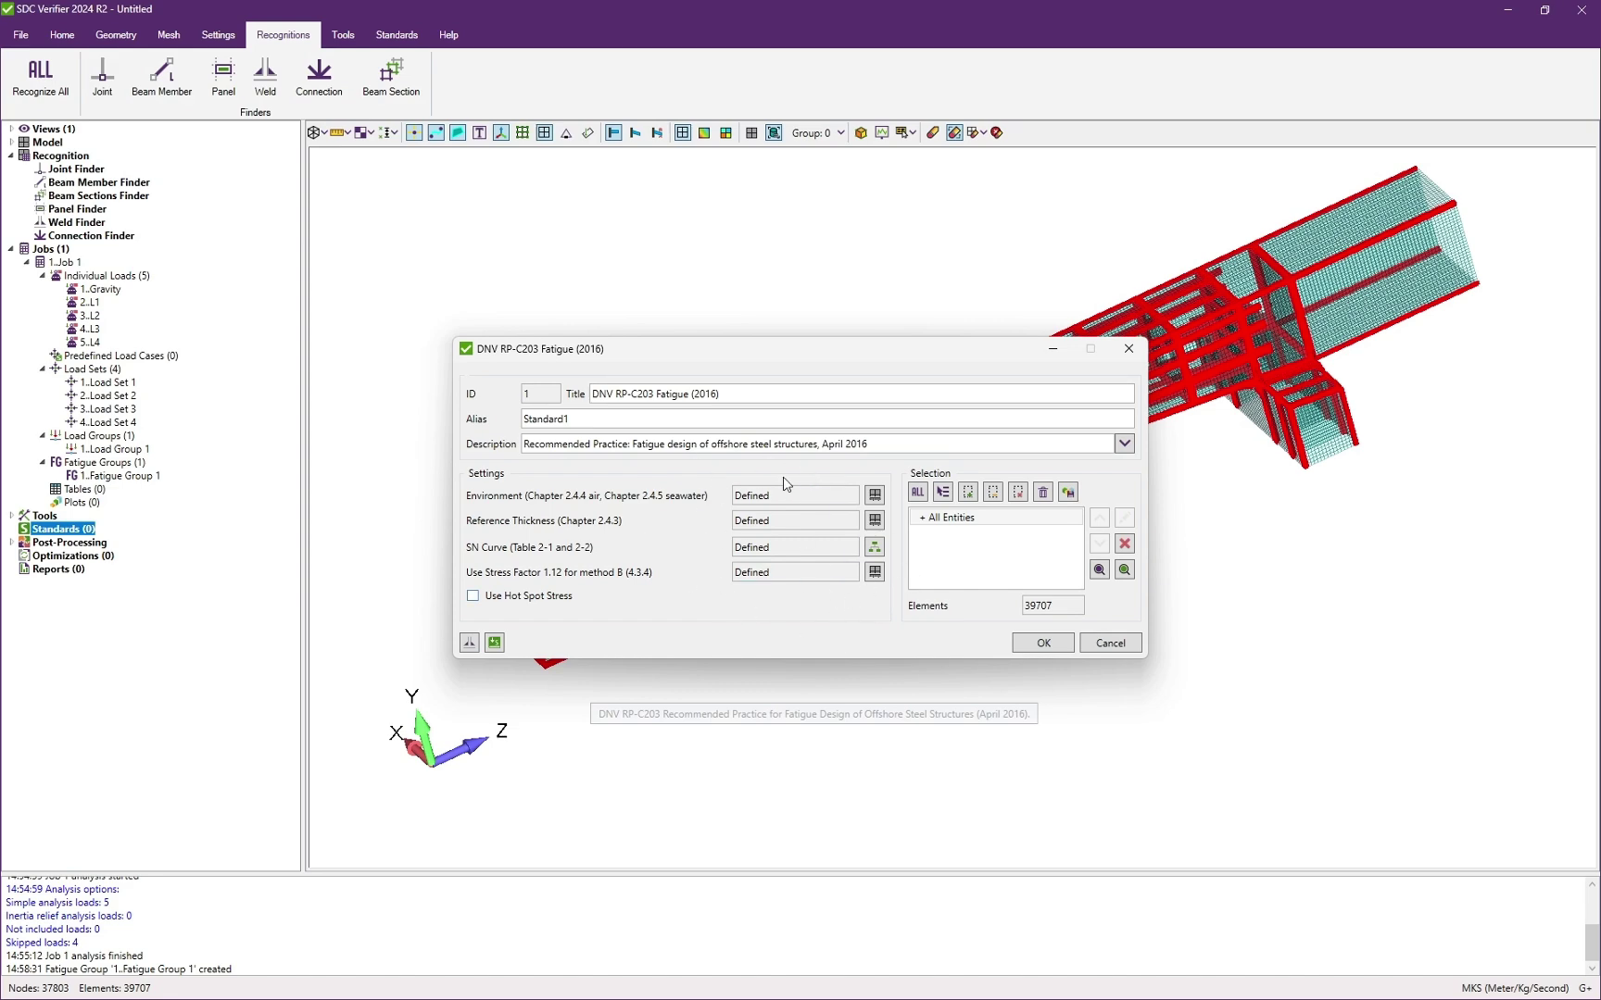
pyautogui.click(1043, 645)
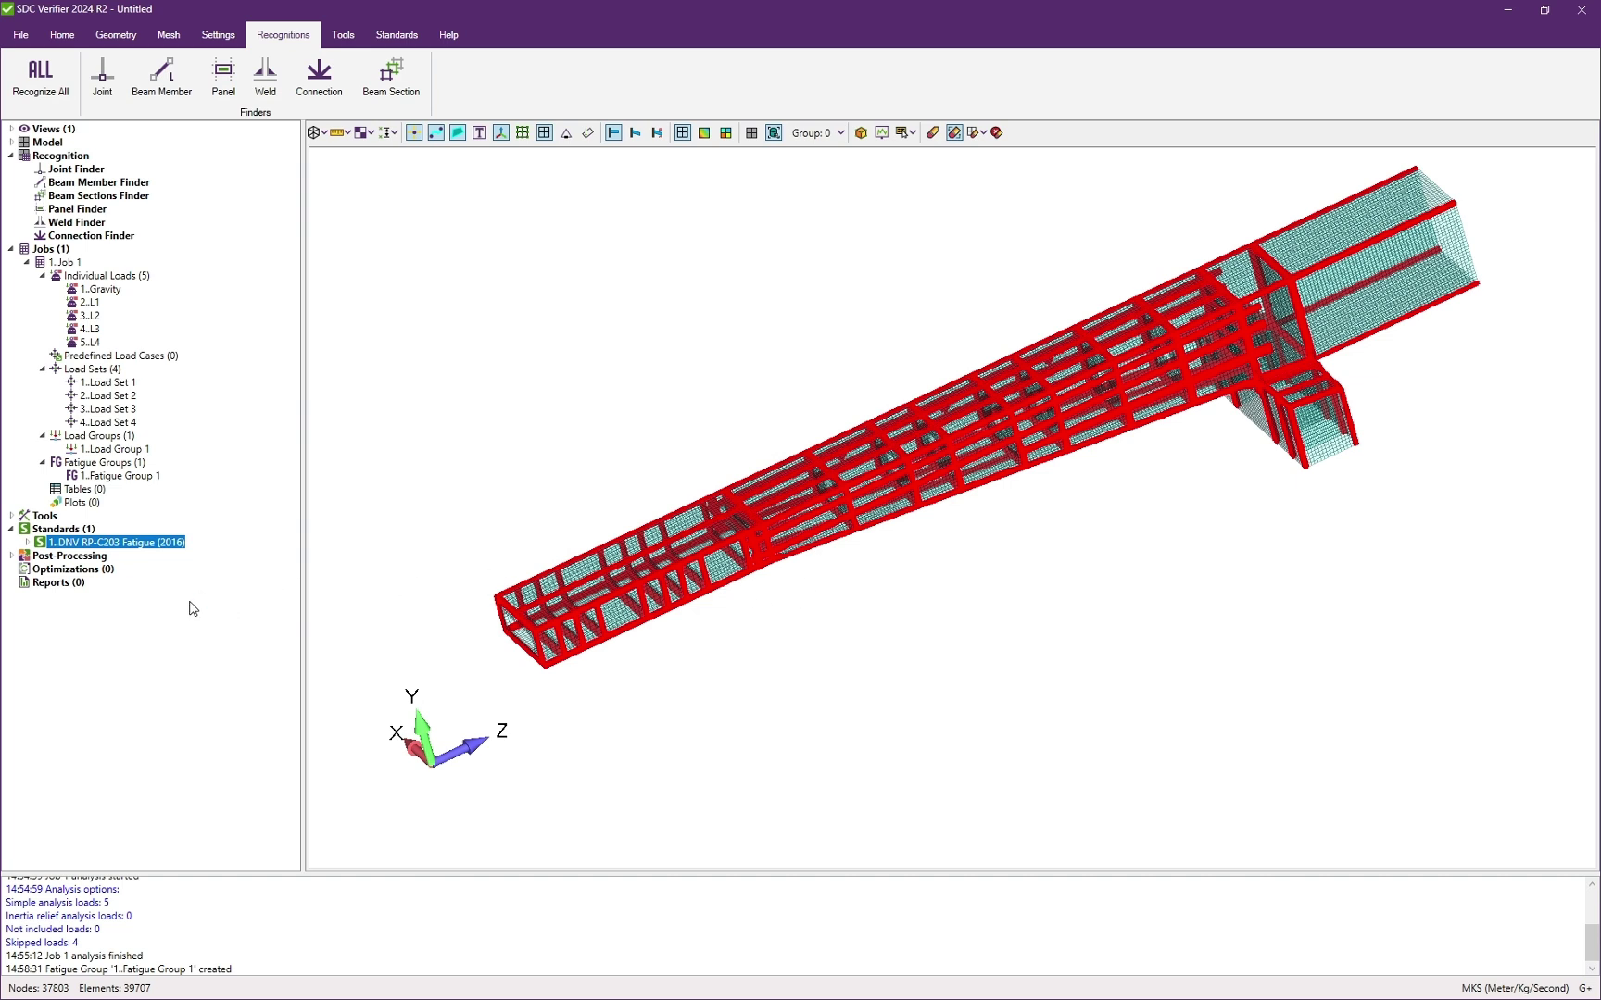
# Step: Preview a contour plot of the Fatigue check showing overall Fatigue Damage Summed for Fatigue Group 1 on all entities
pyautogui.click(27, 543)
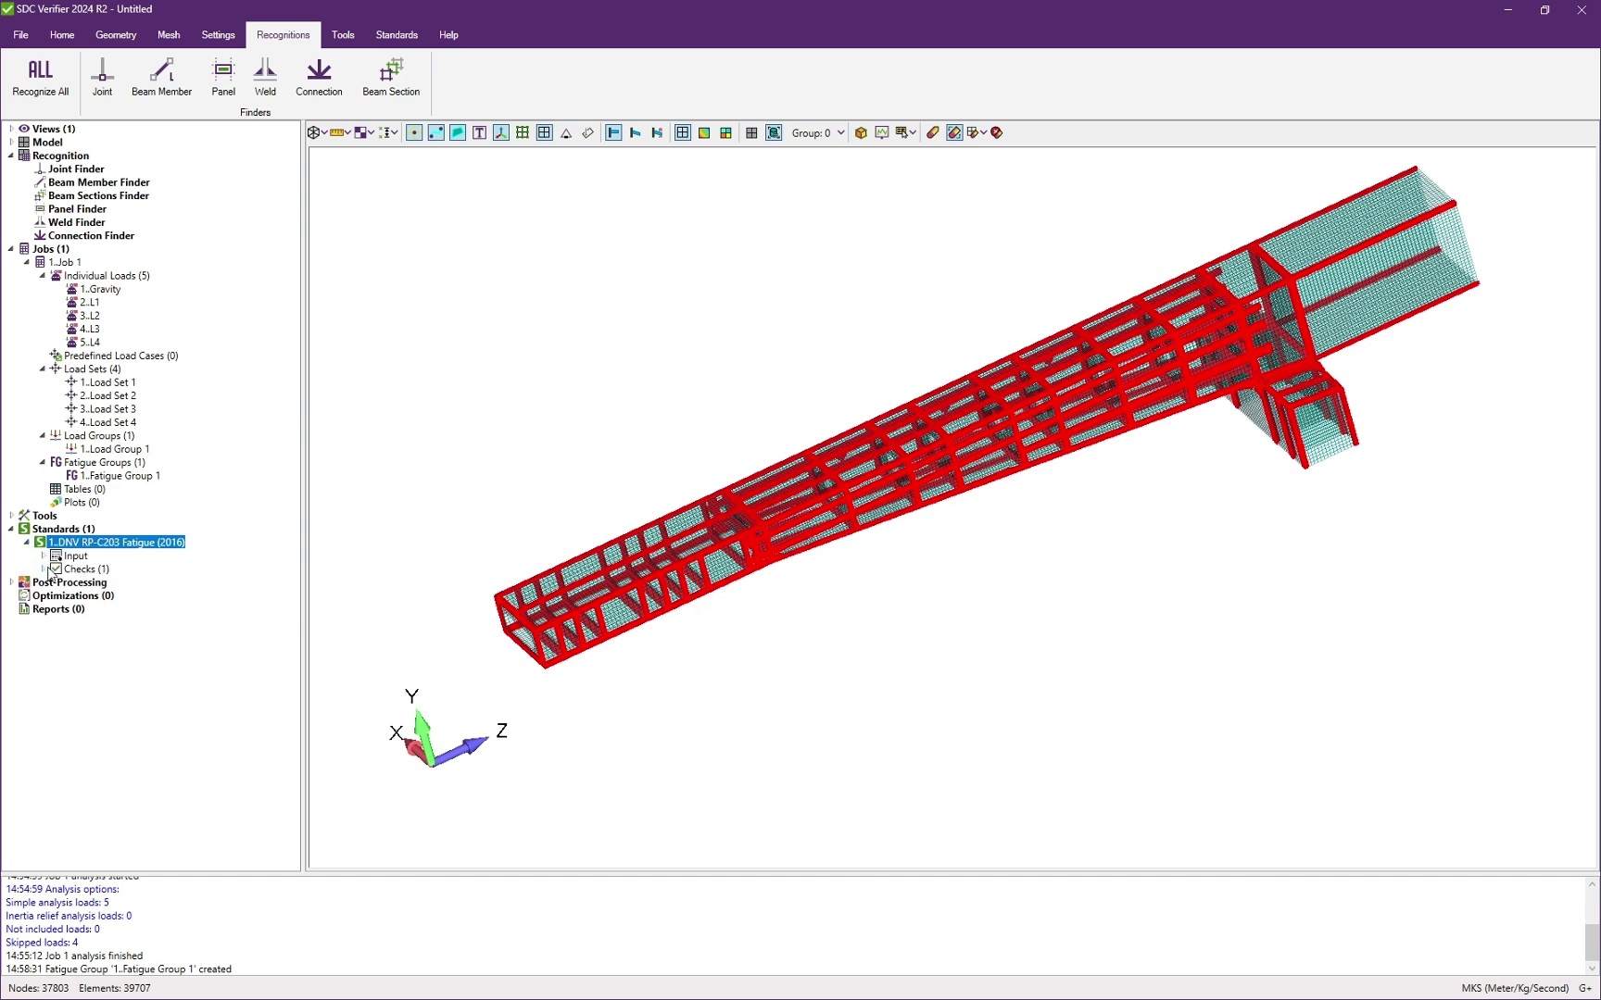
pyautogui.click(43, 570)
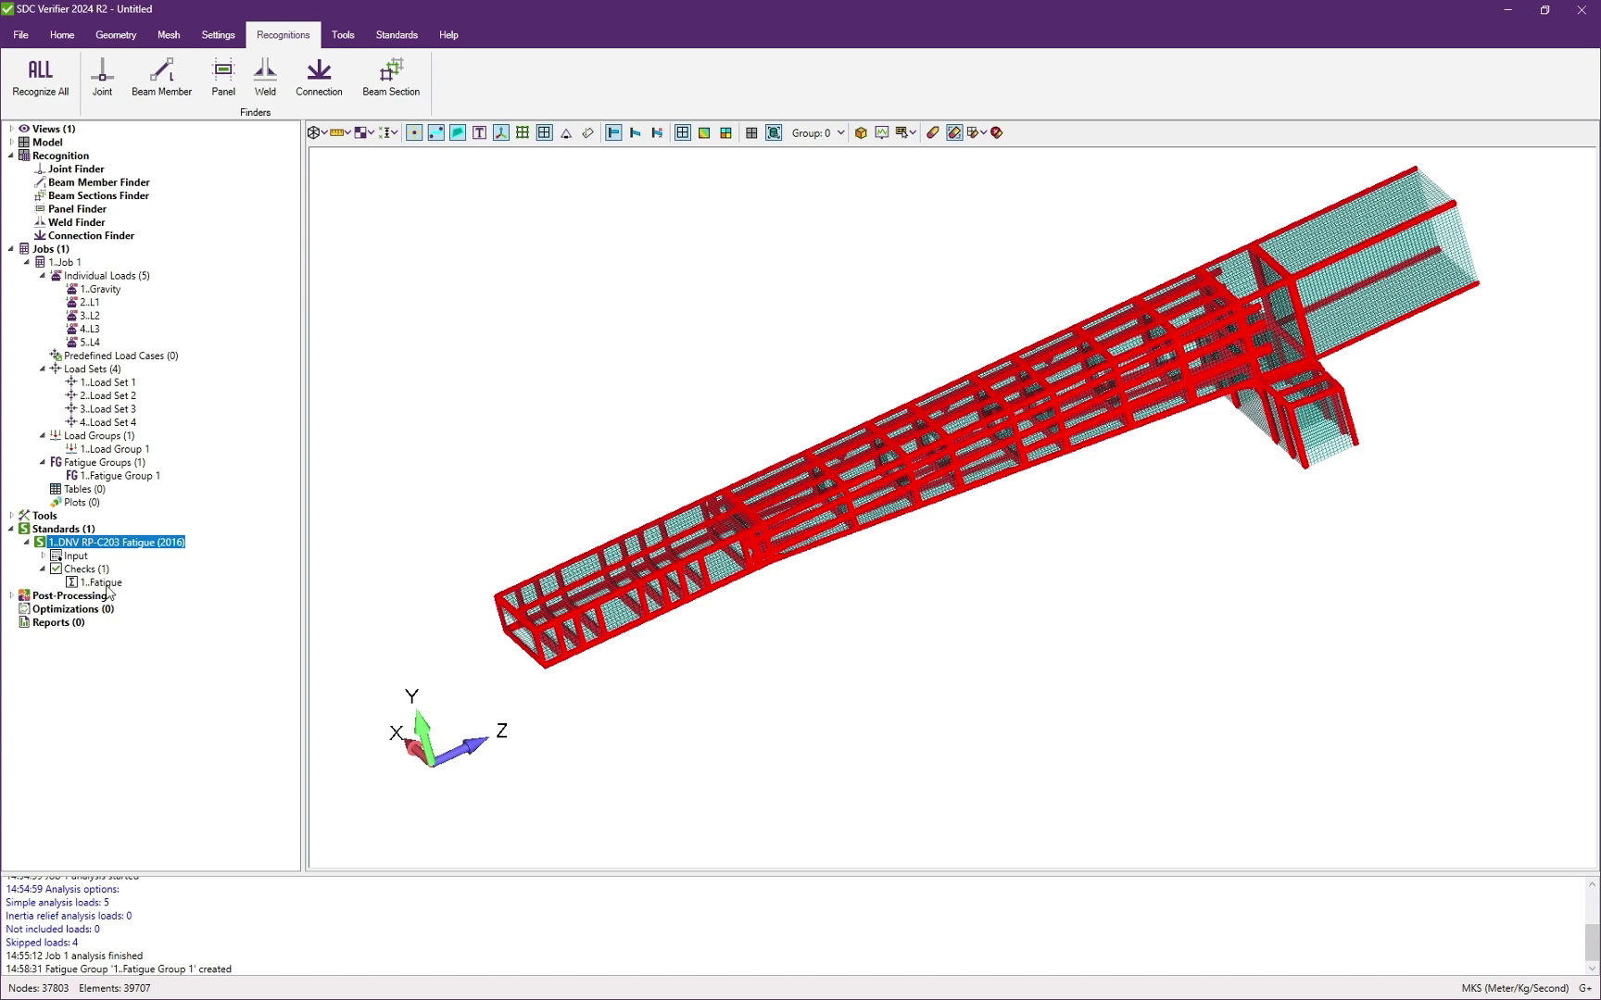
pyautogui.rightClick(112, 589)
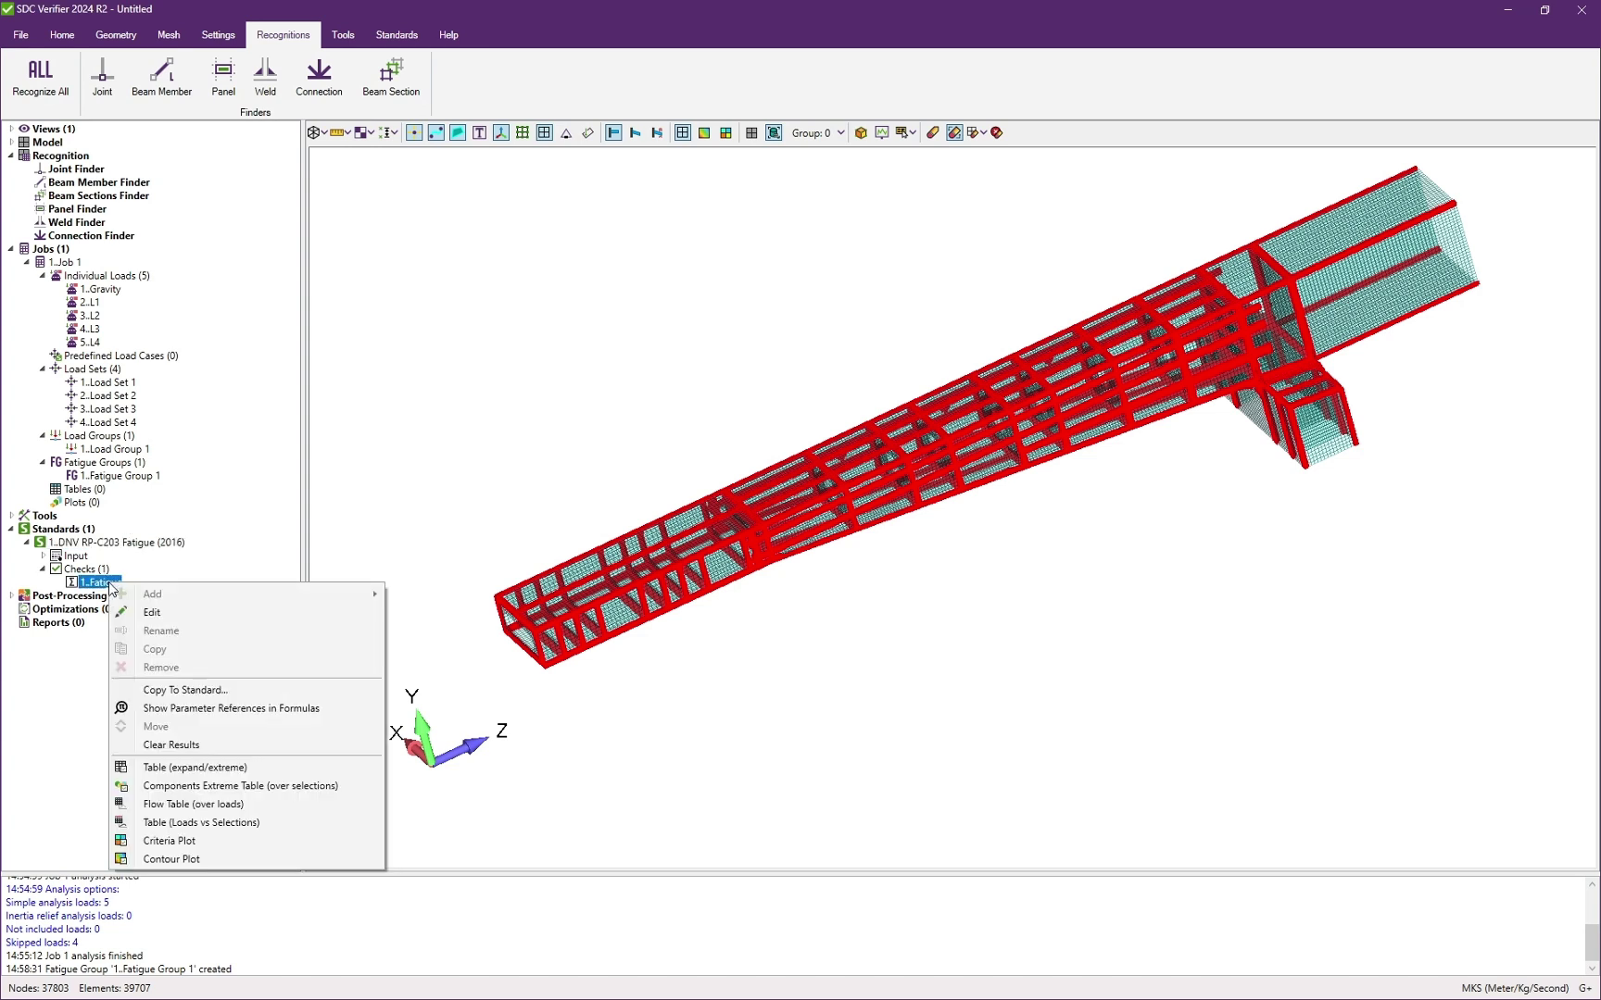
pyautogui.click(180, 859)
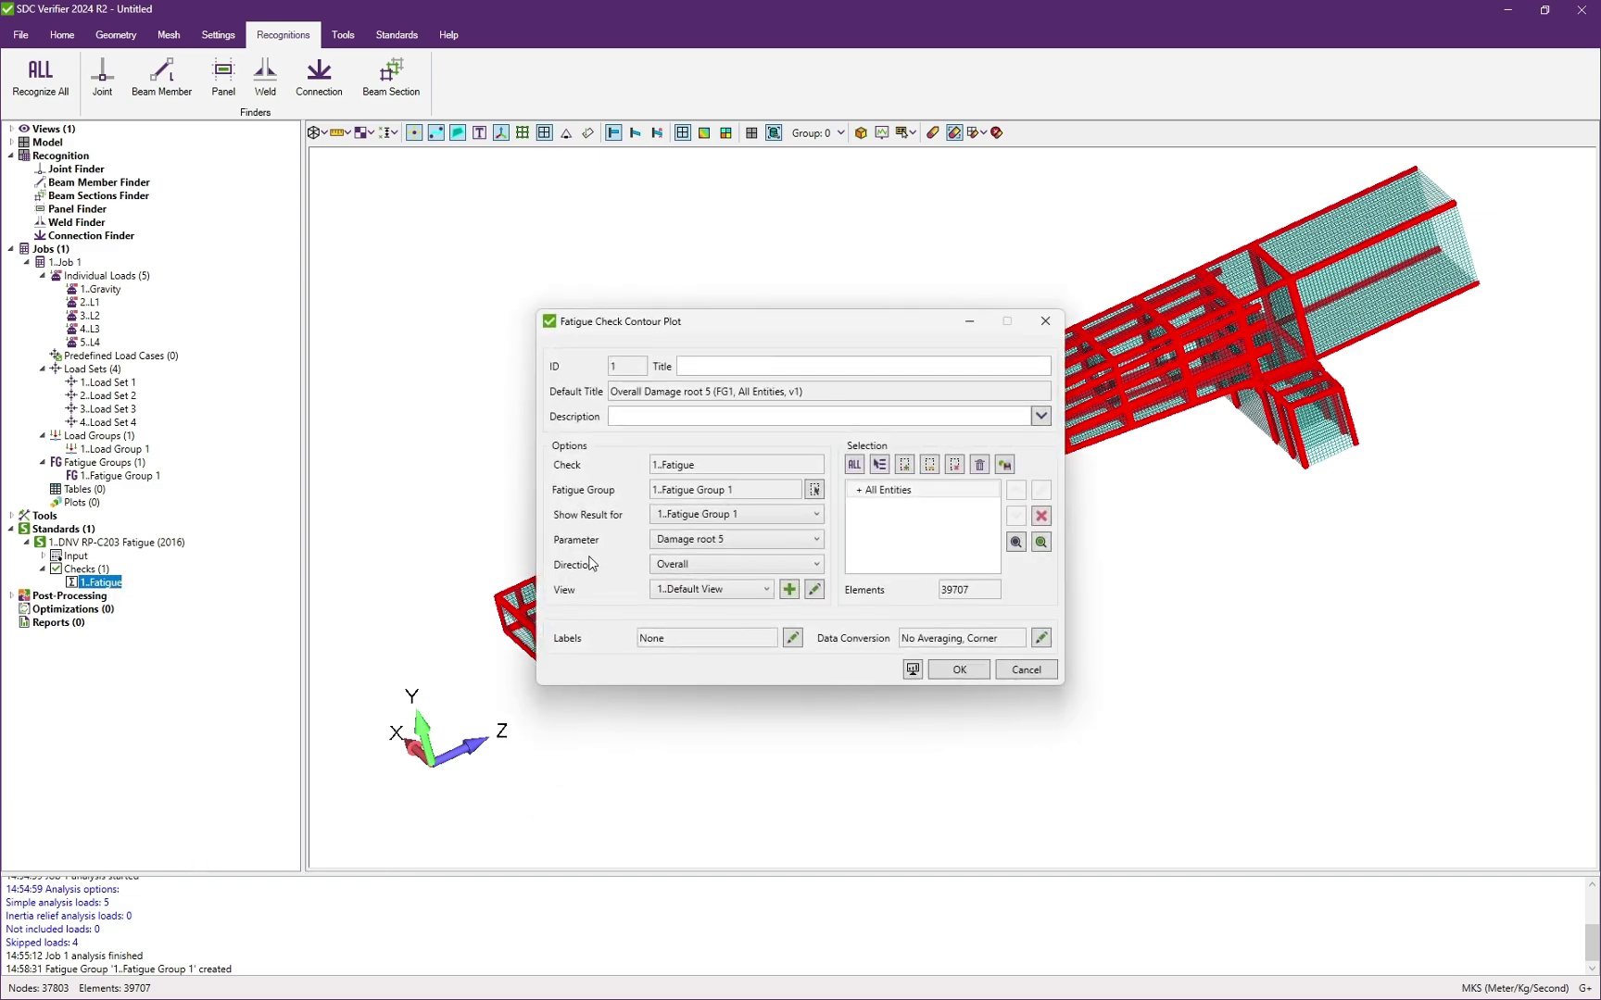
pyautogui.click(662, 544)
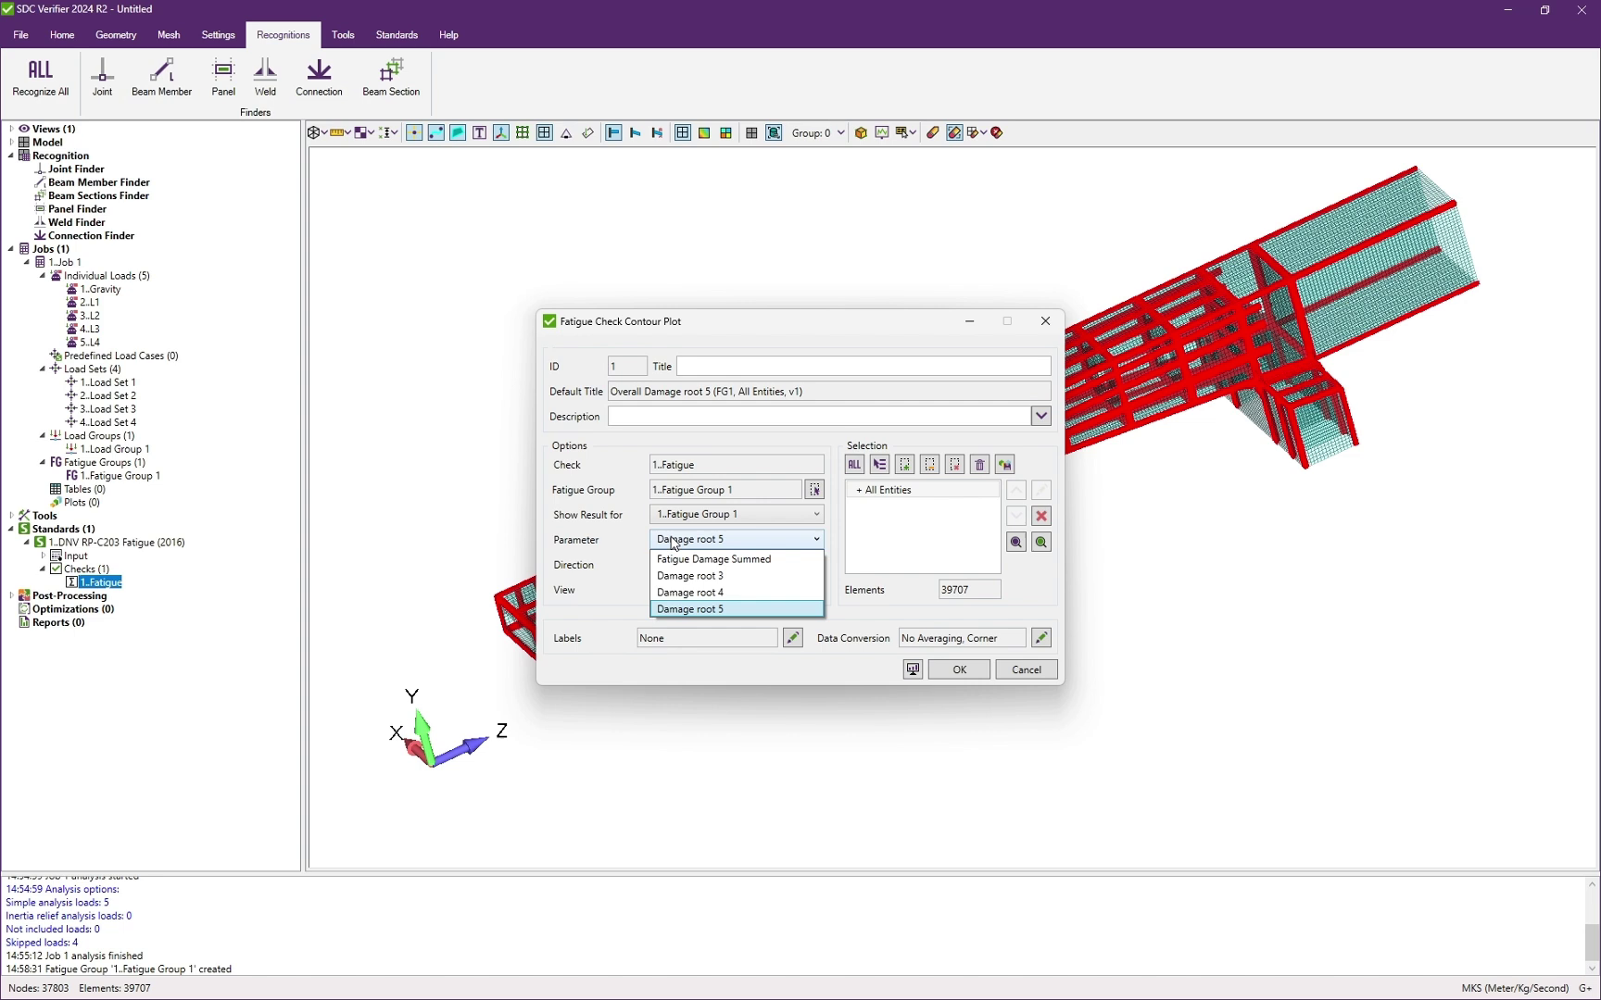
pyautogui.click(786, 568)
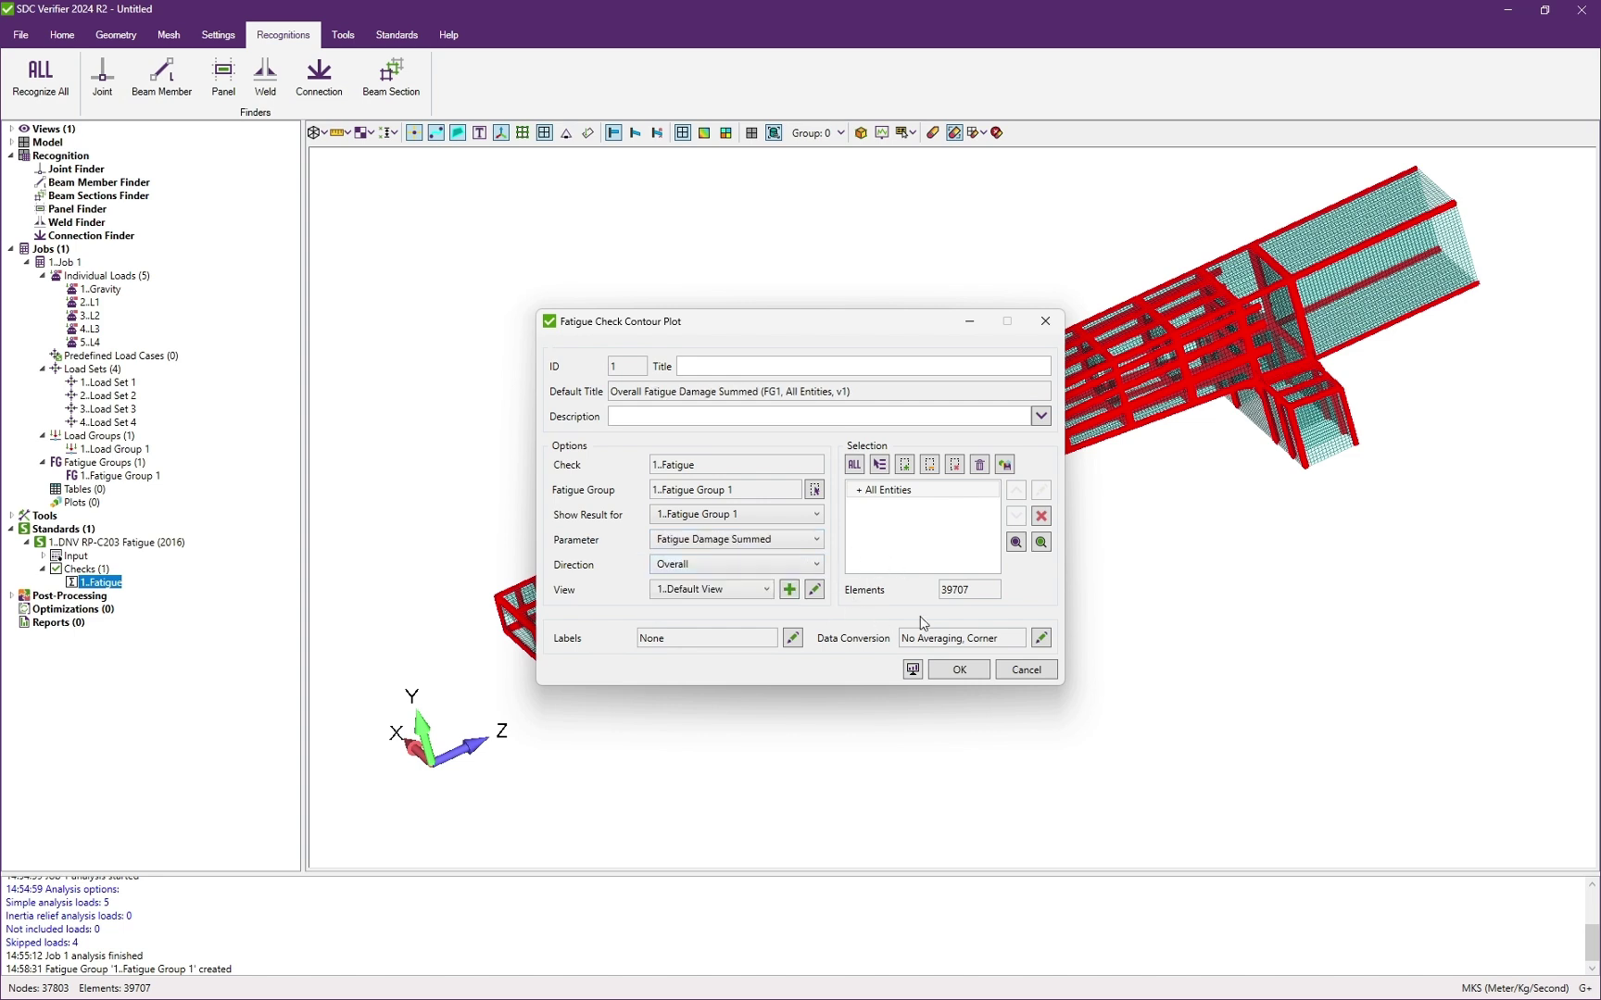
pyautogui.click(912, 669)
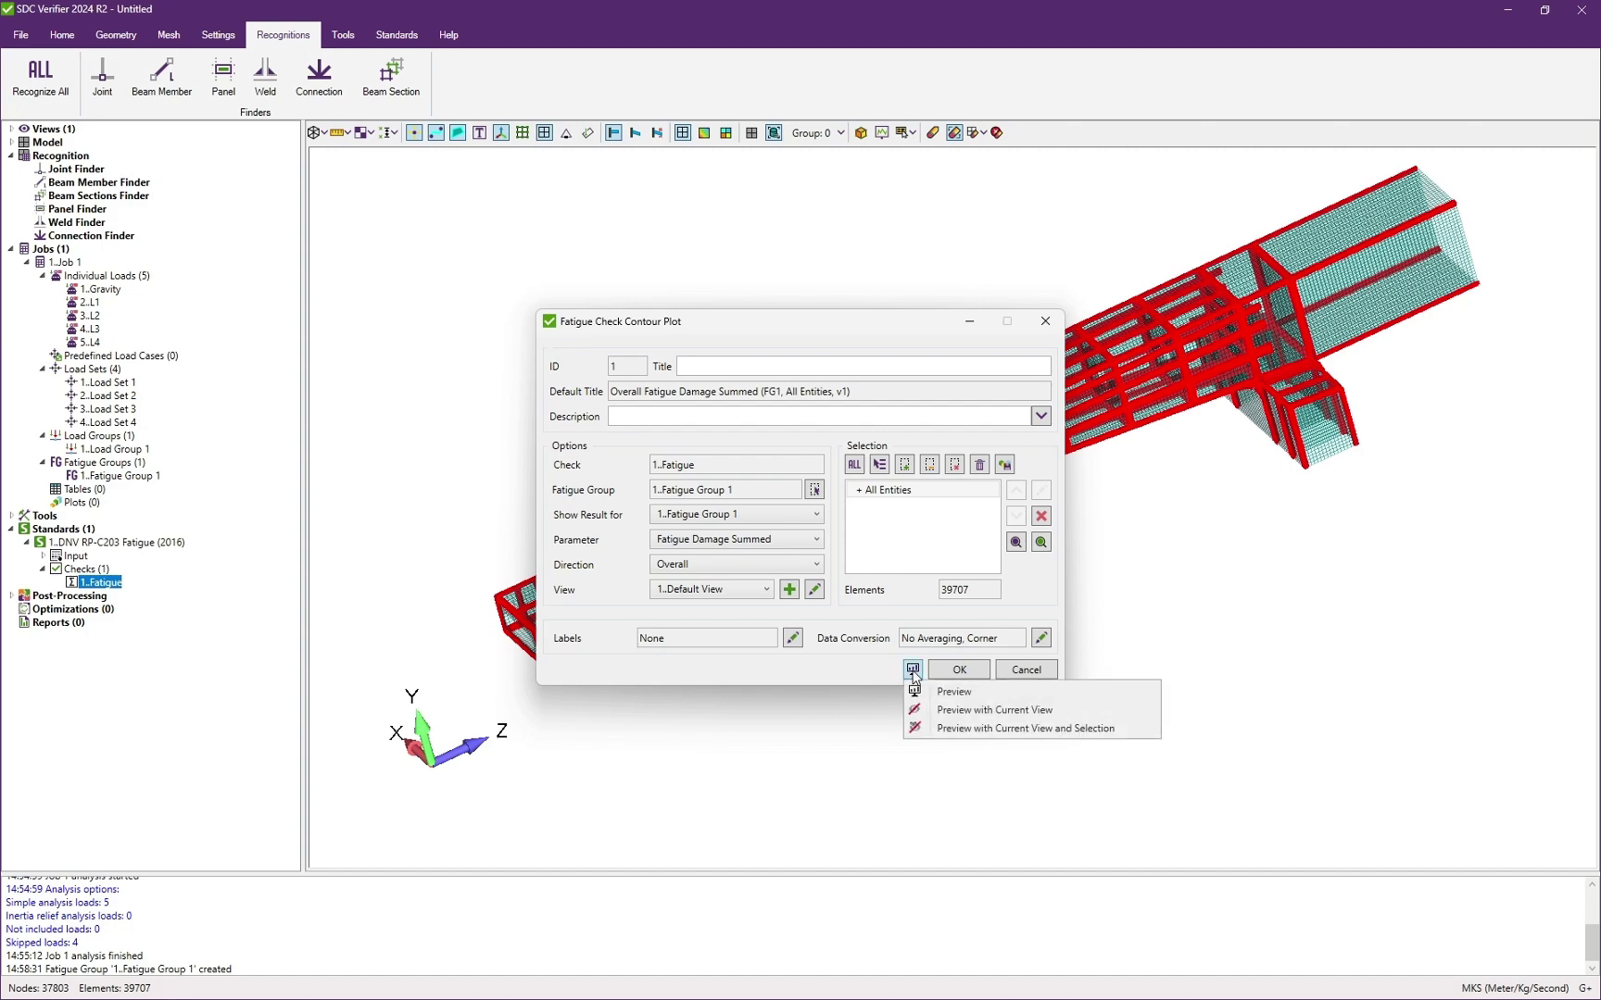
pyautogui.click(954, 691)
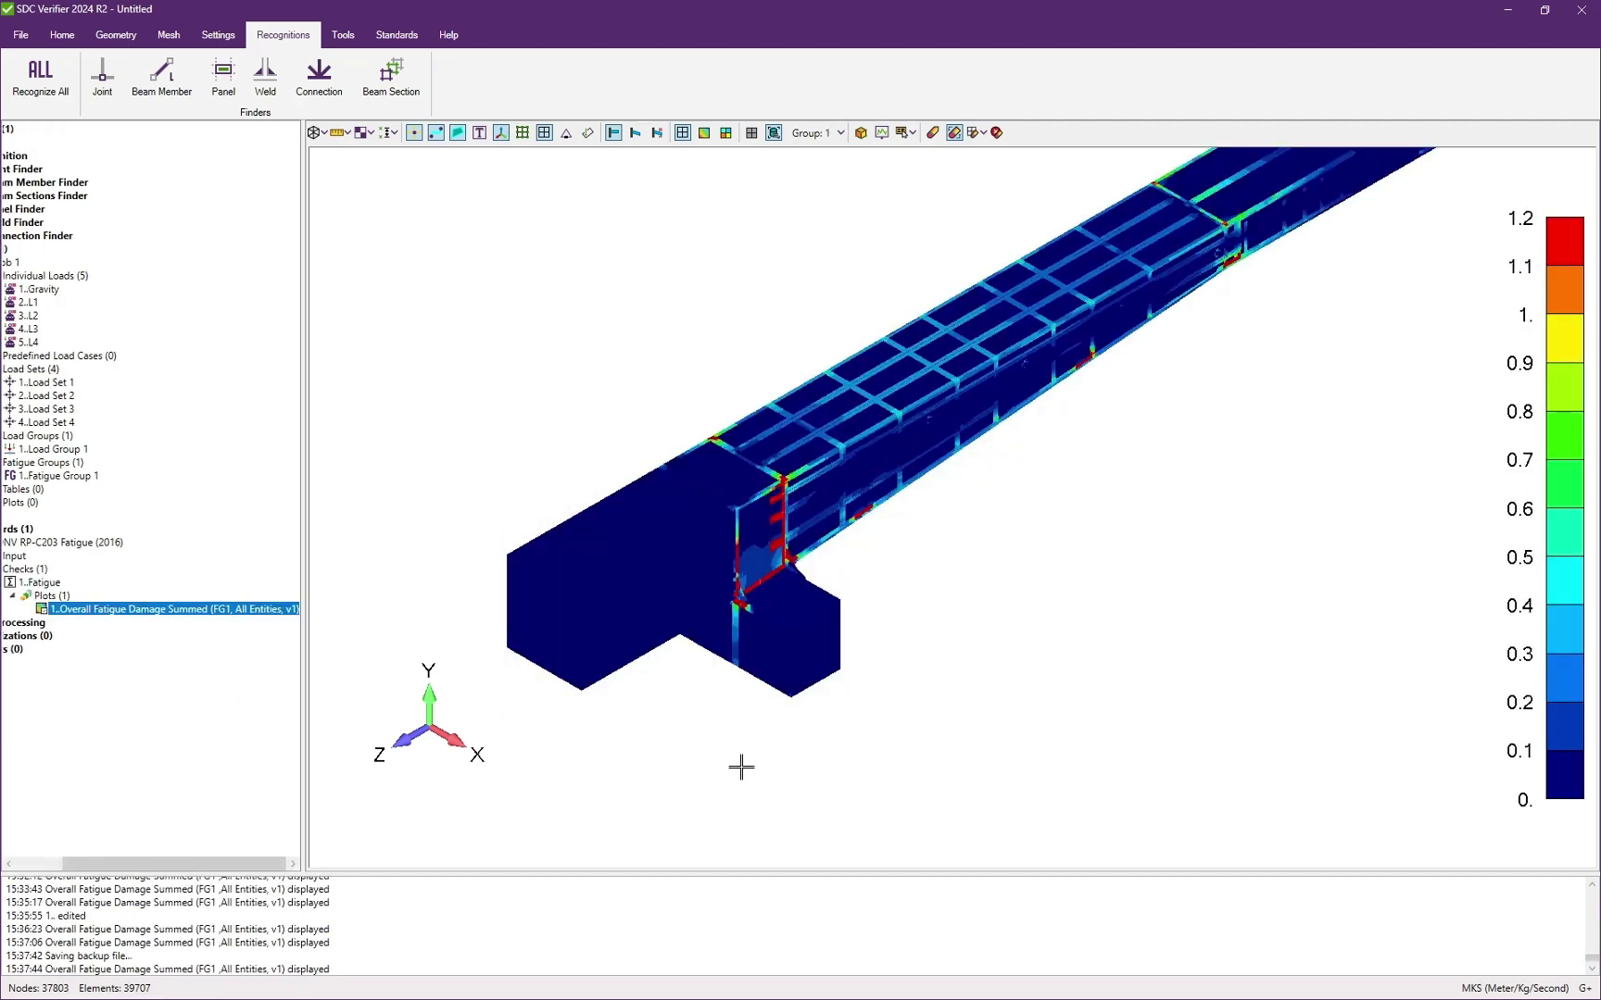
pyautogui.moveTo(718, 776); pyautogui.dragTo(526, 623)
# Step: Create a filled Expand table for the Fatigue check with the Fatigue Damage Summed results on each element, and look through its rows
pyautogui.moveTo(148, 863); pyautogui.dragTo(100, 863)
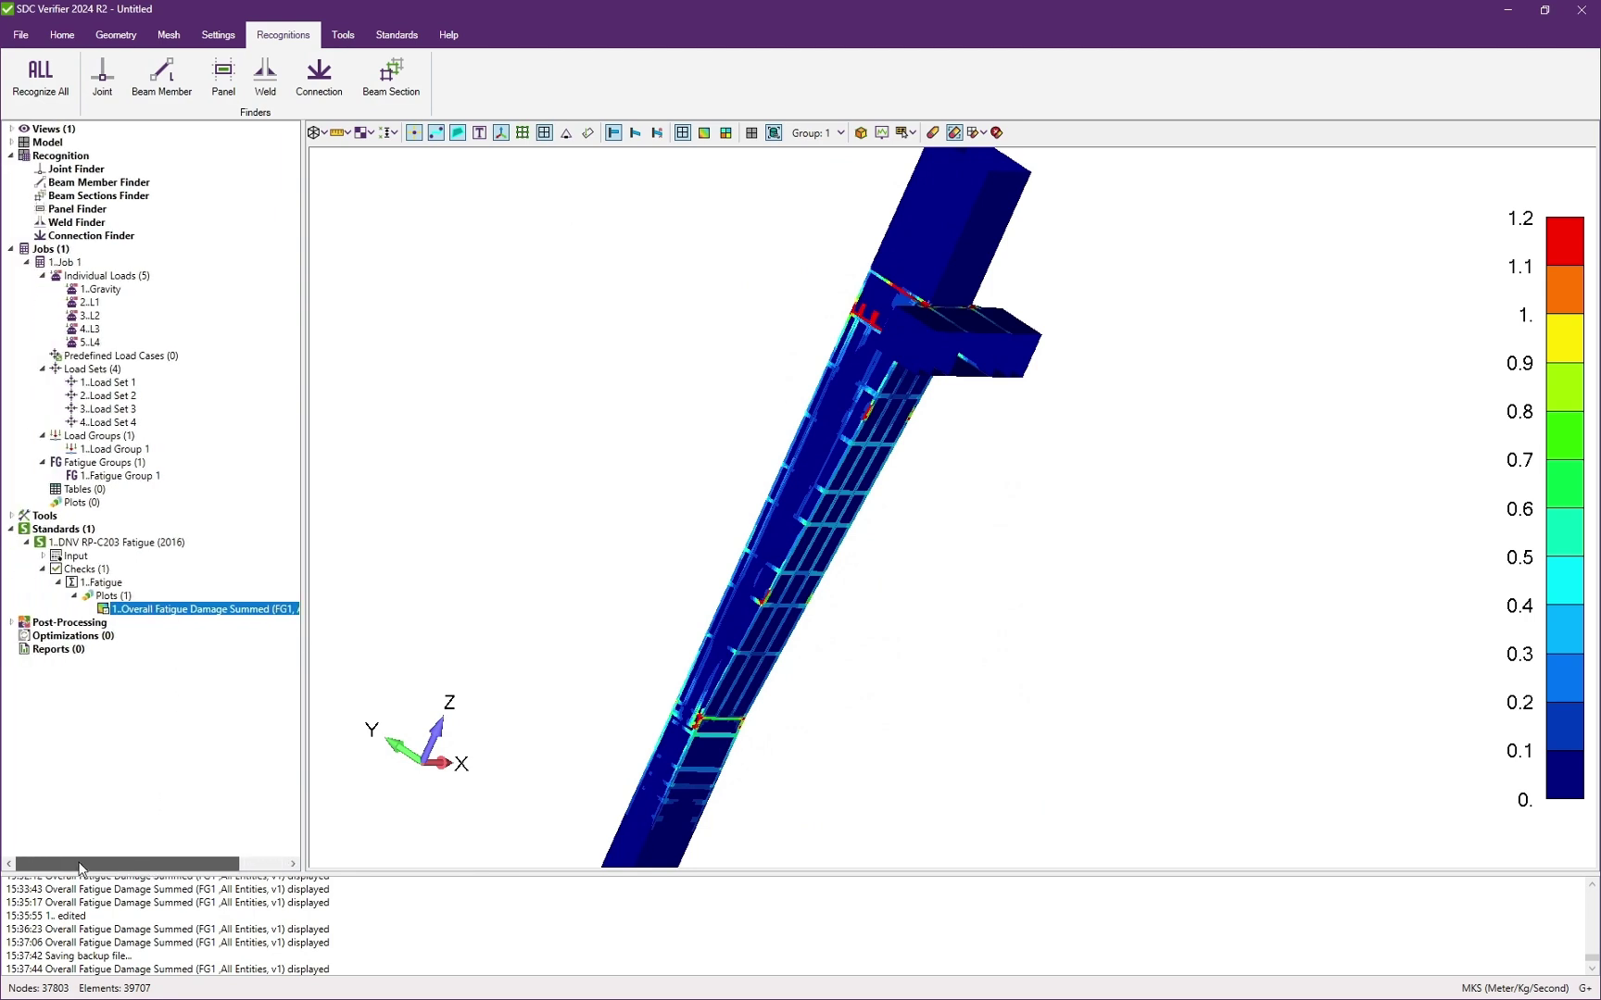
pyautogui.rightClick(115, 580)
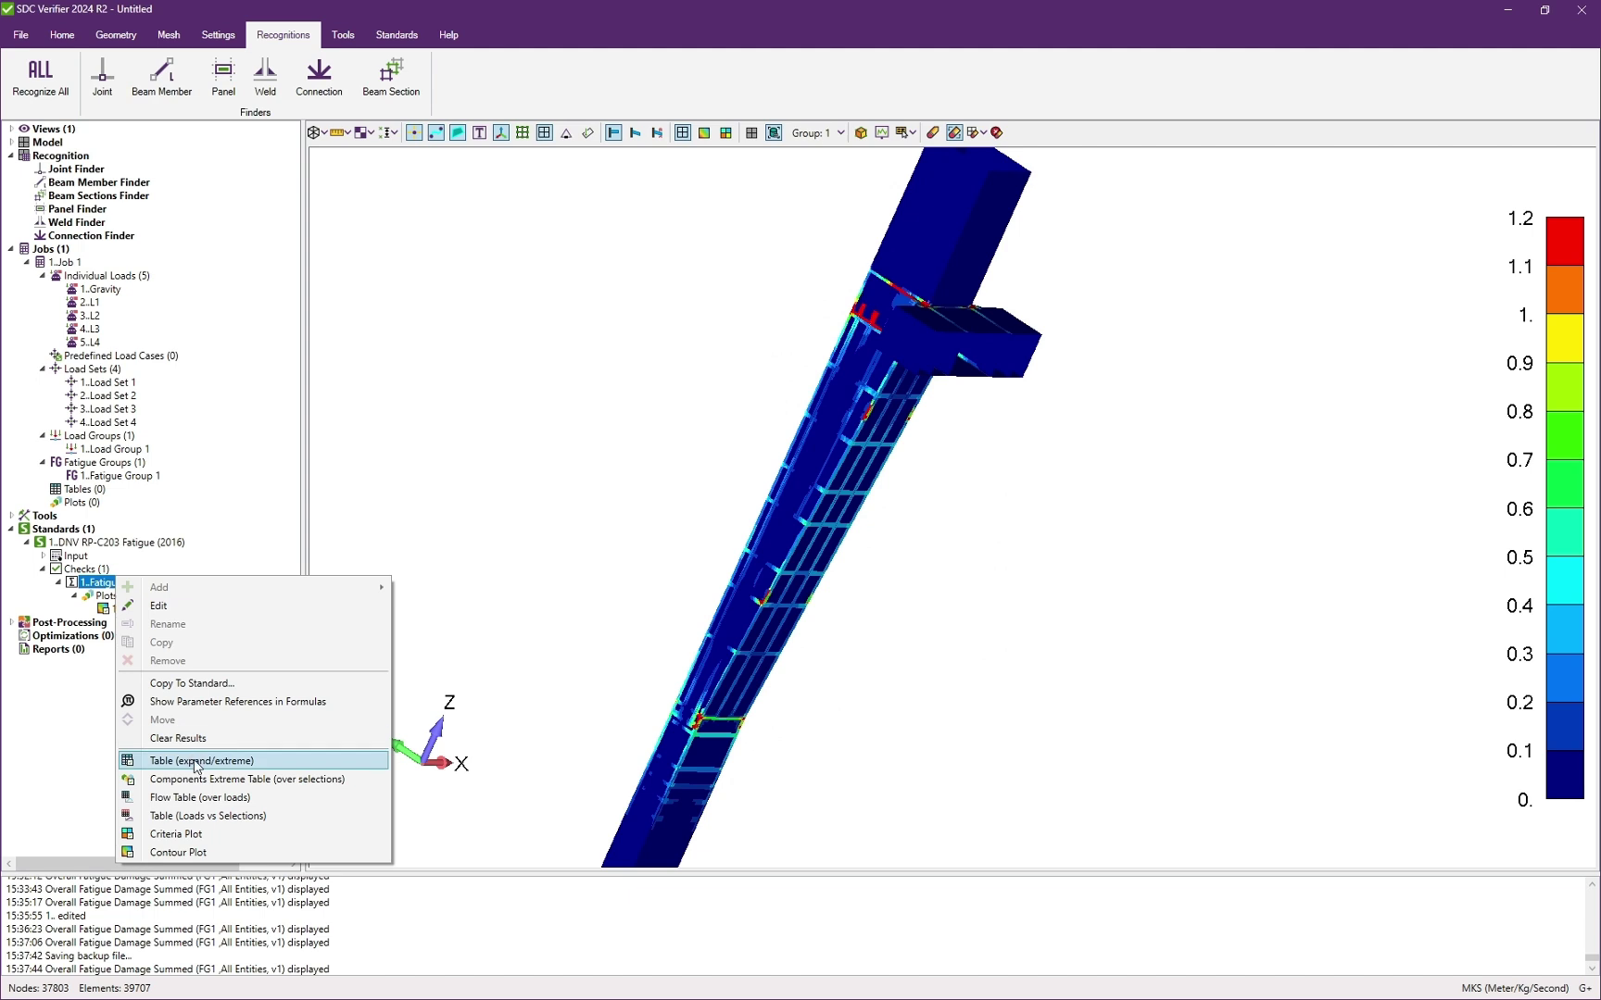
pyautogui.click(195, 763)
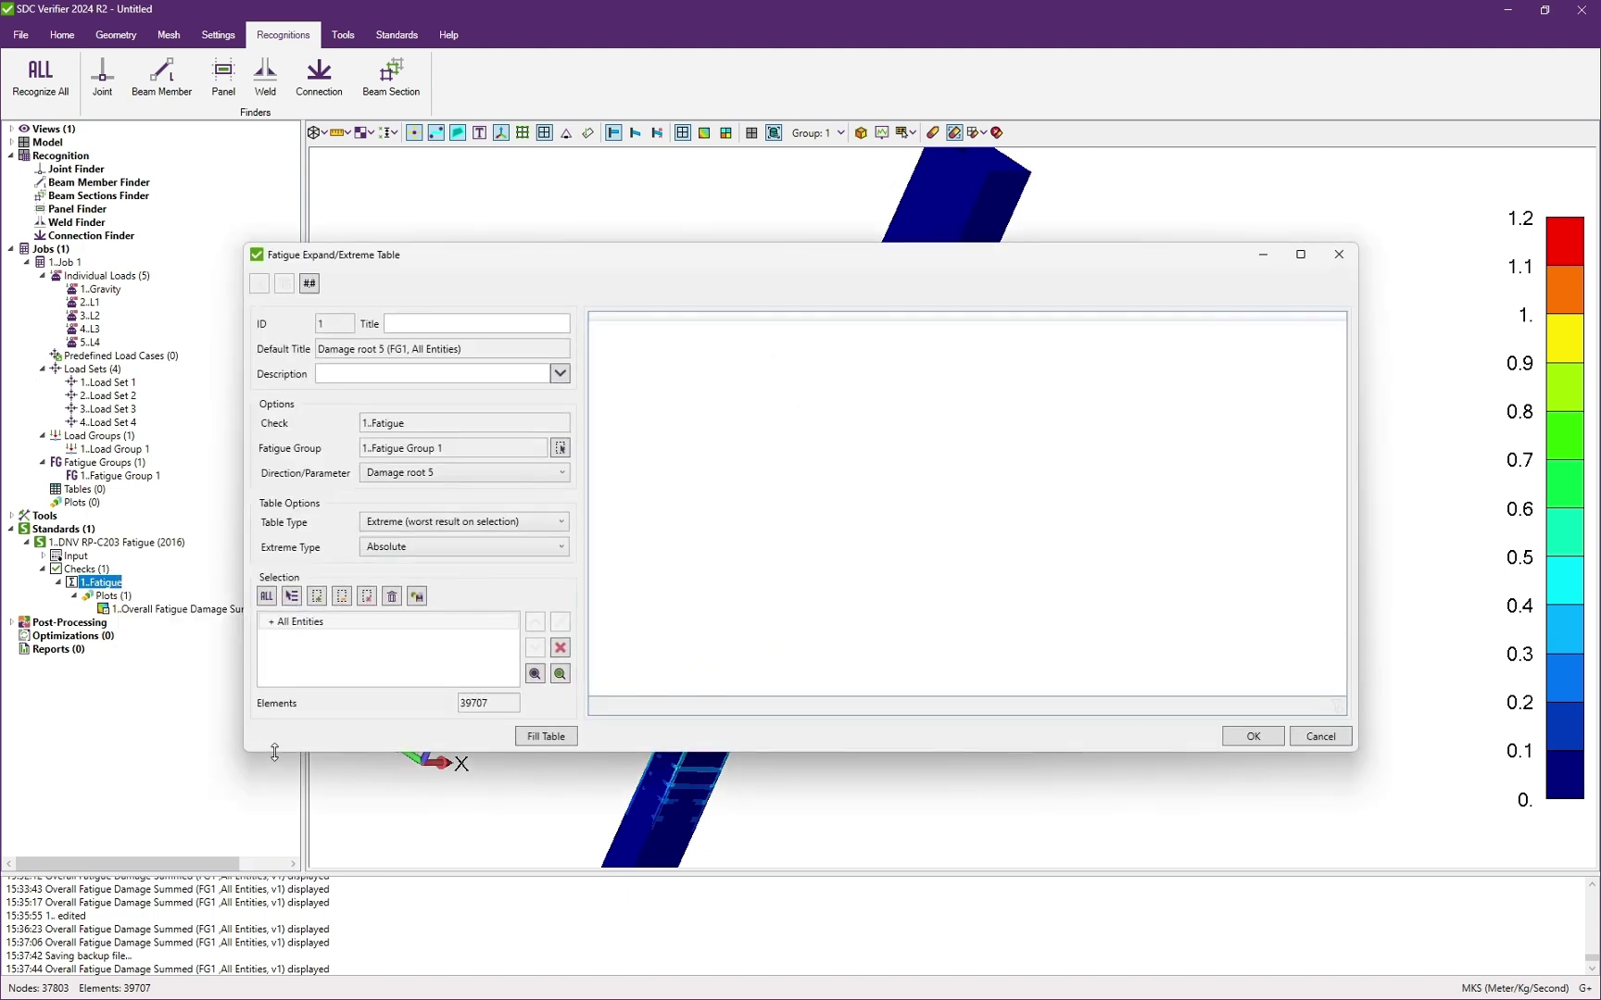
pyautogui.click(448, 474)
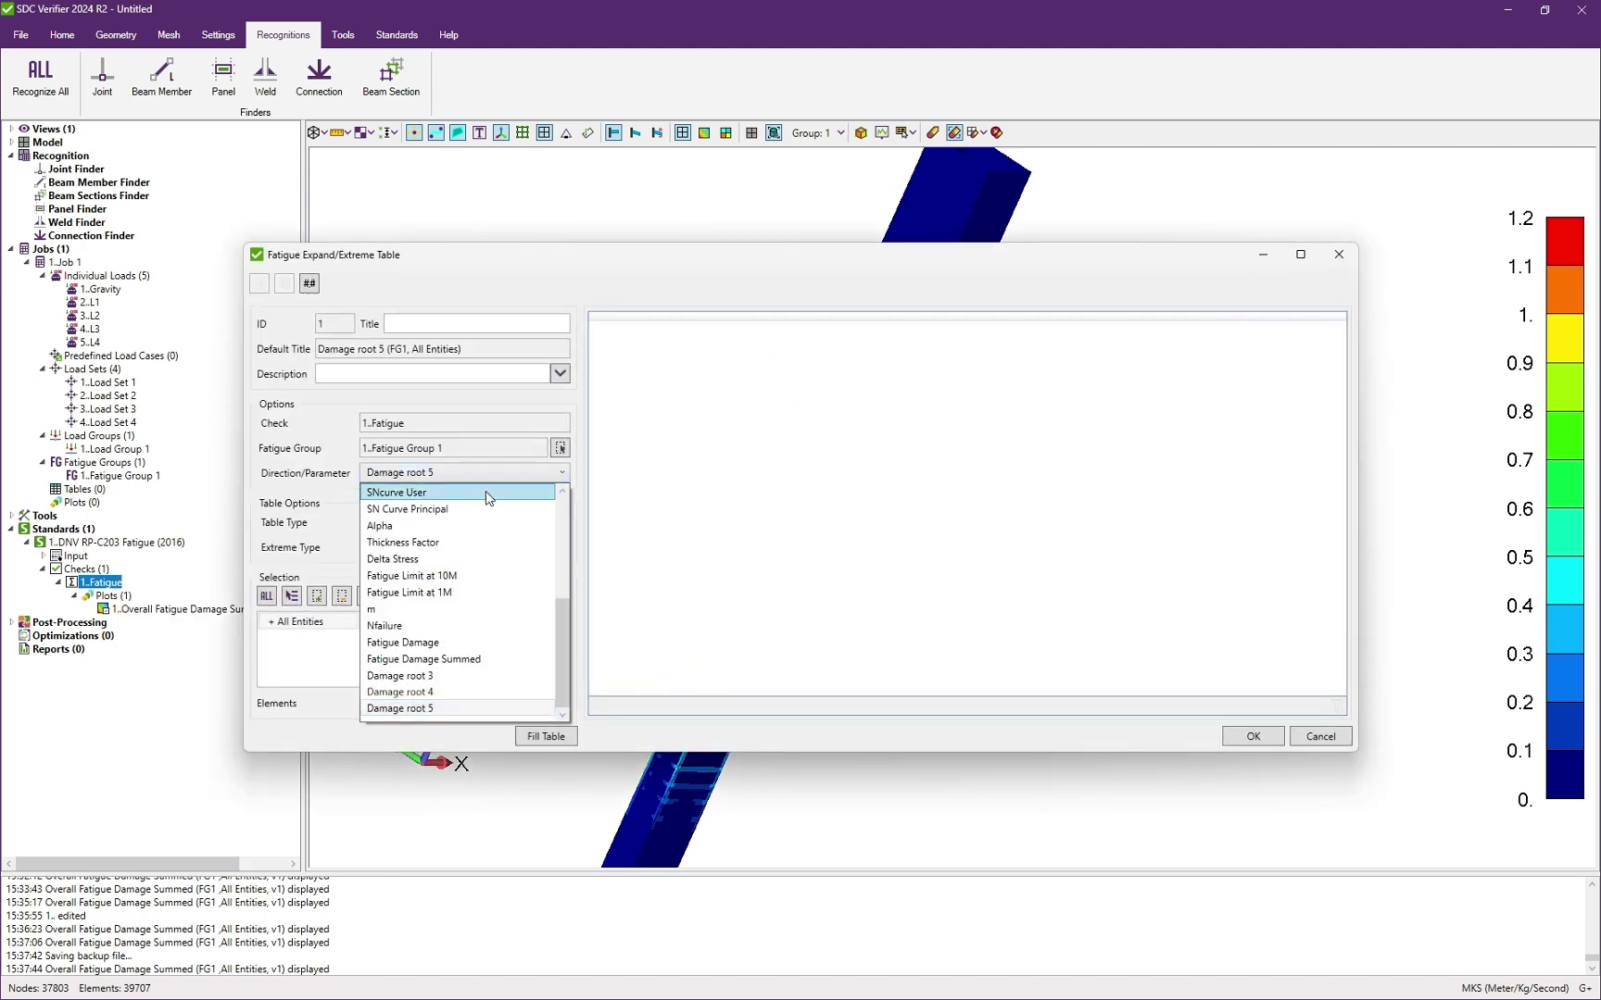
pyautogui.click(506, 660)
pyautogui.click(445, 531)
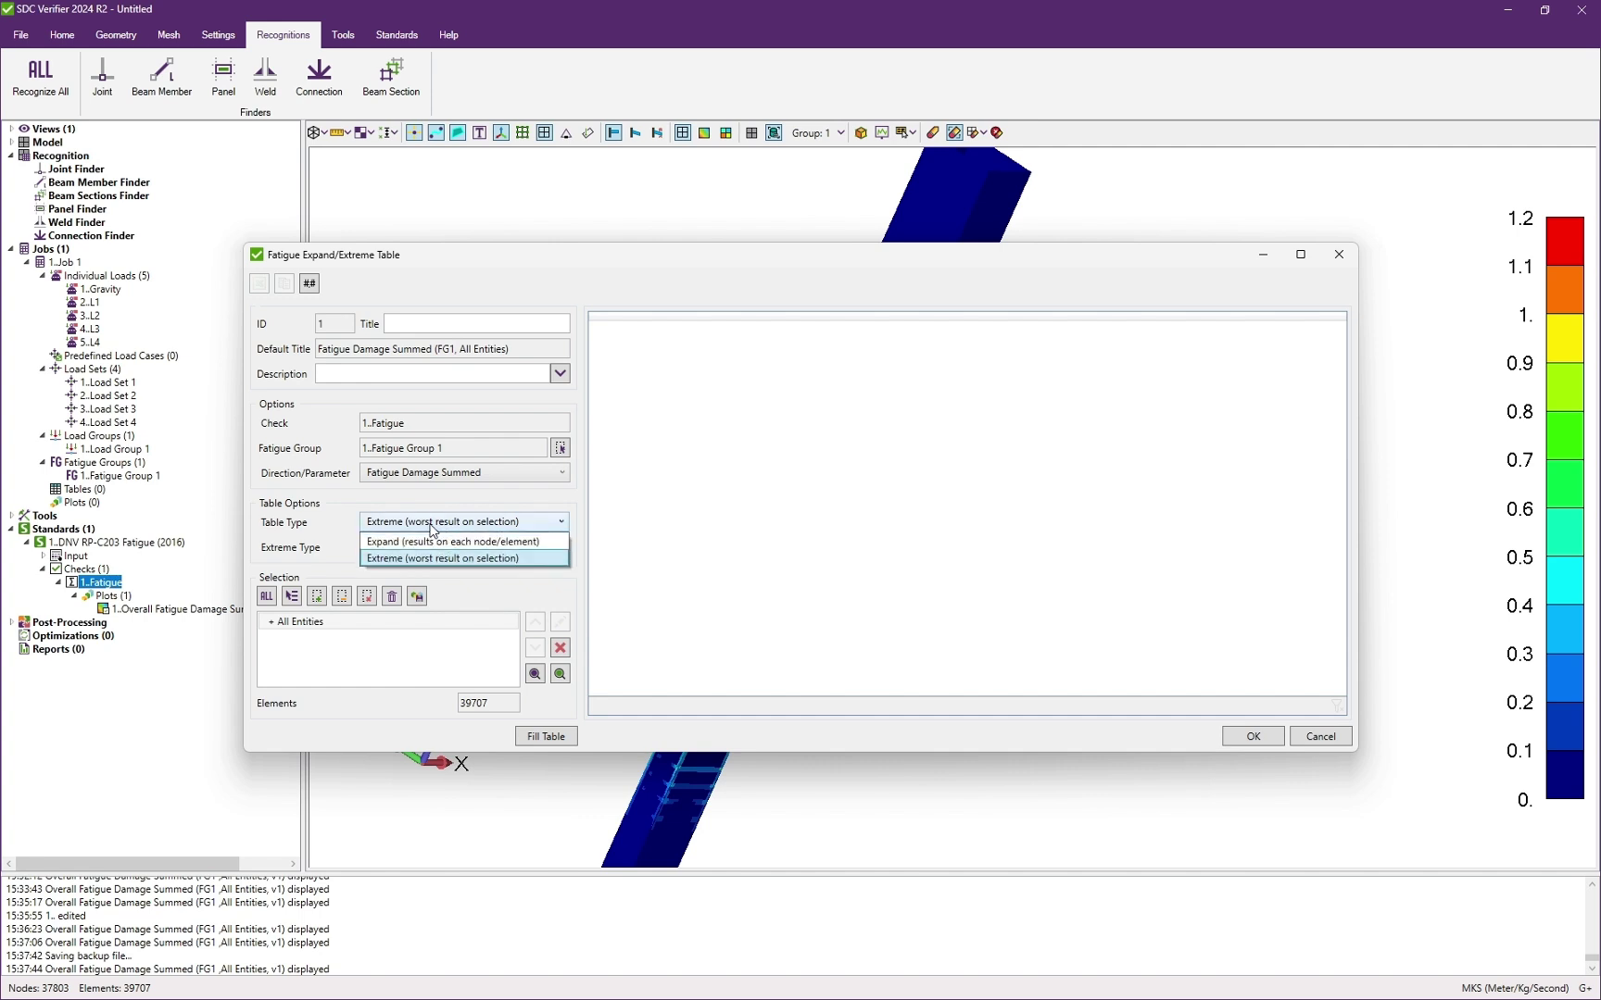
pyautogui.click(393, 544)
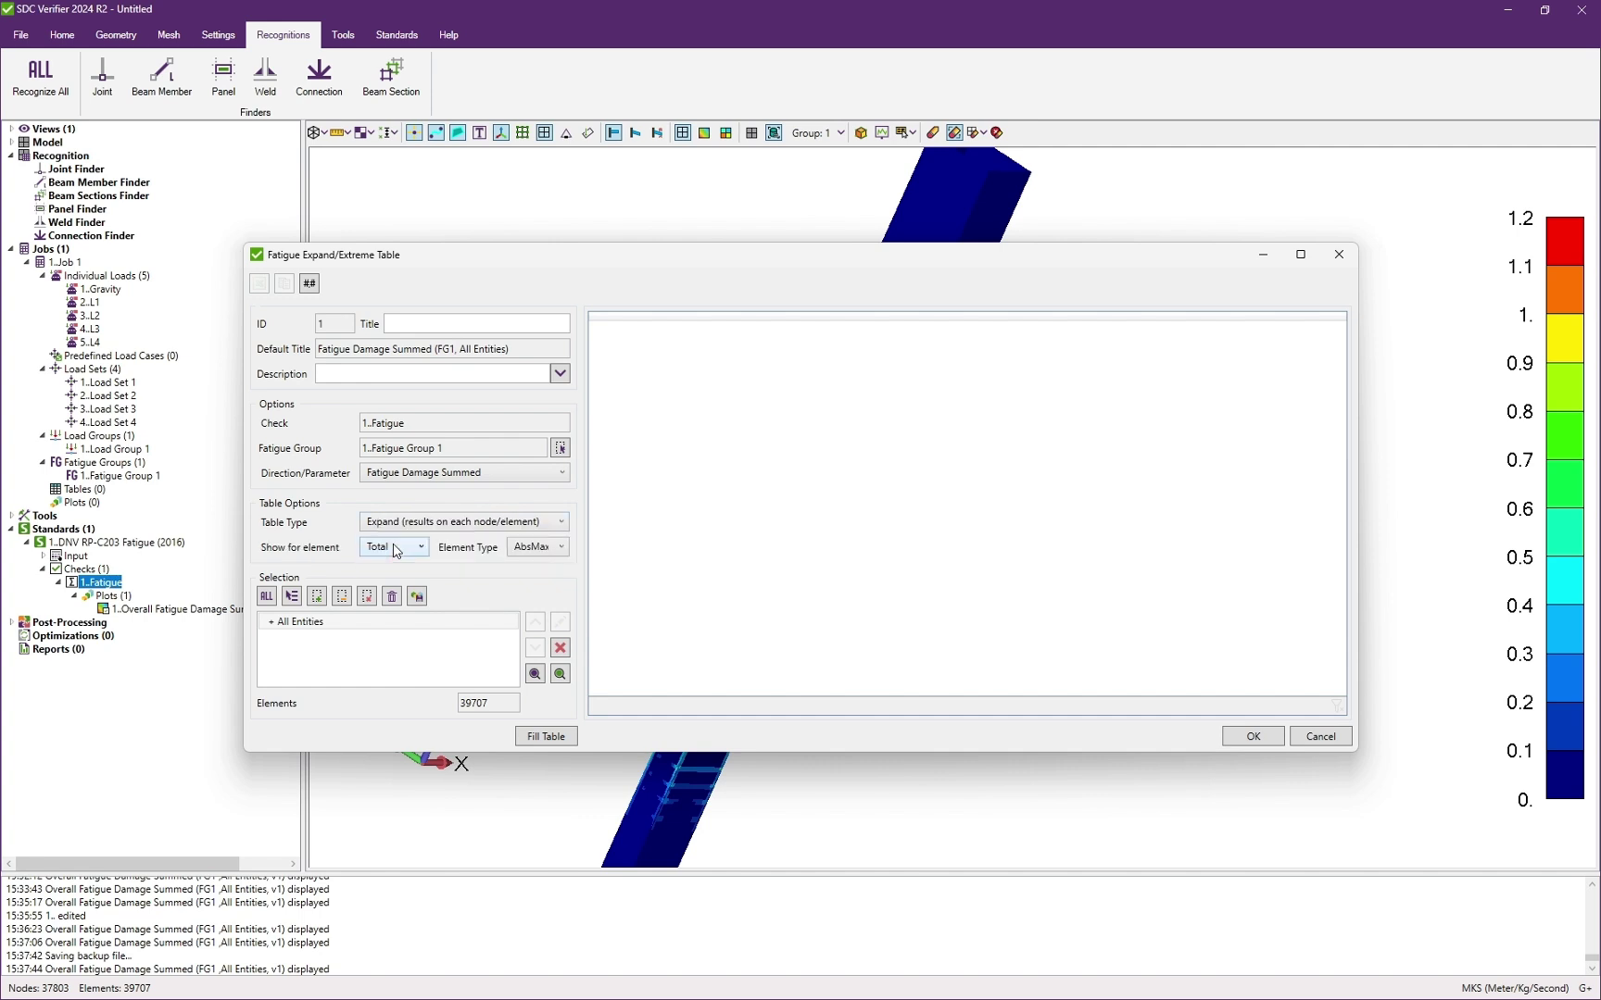
pyautogui.click(537, 739)
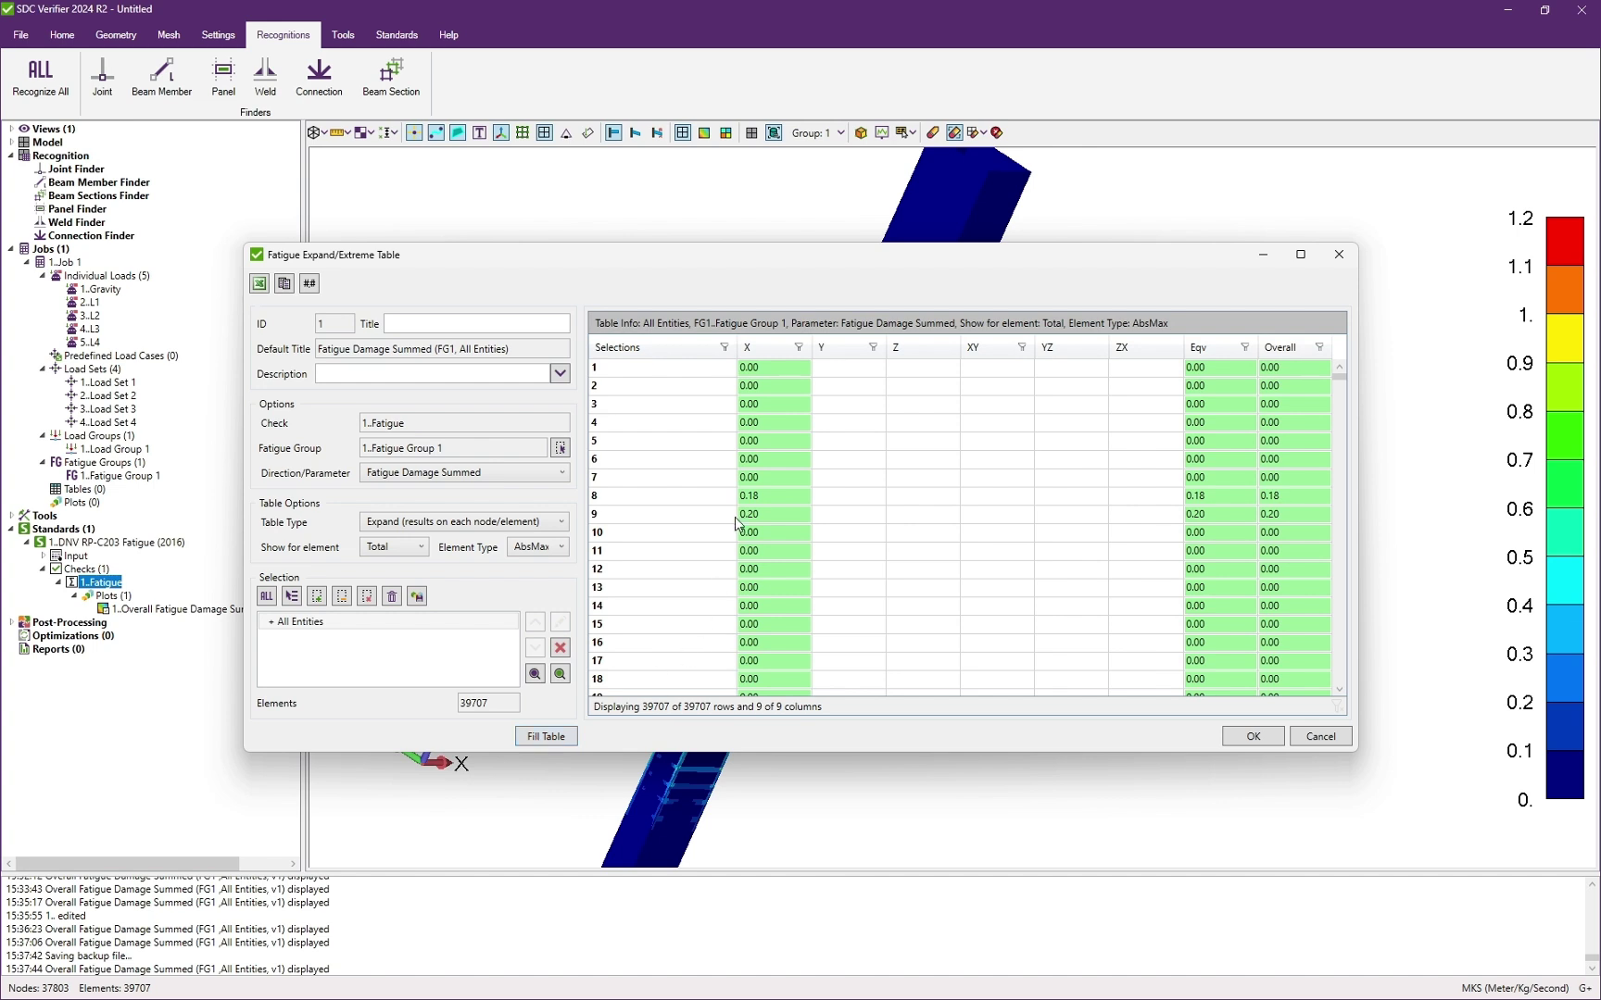
pyautogui.scroll(-4, 709, 519)
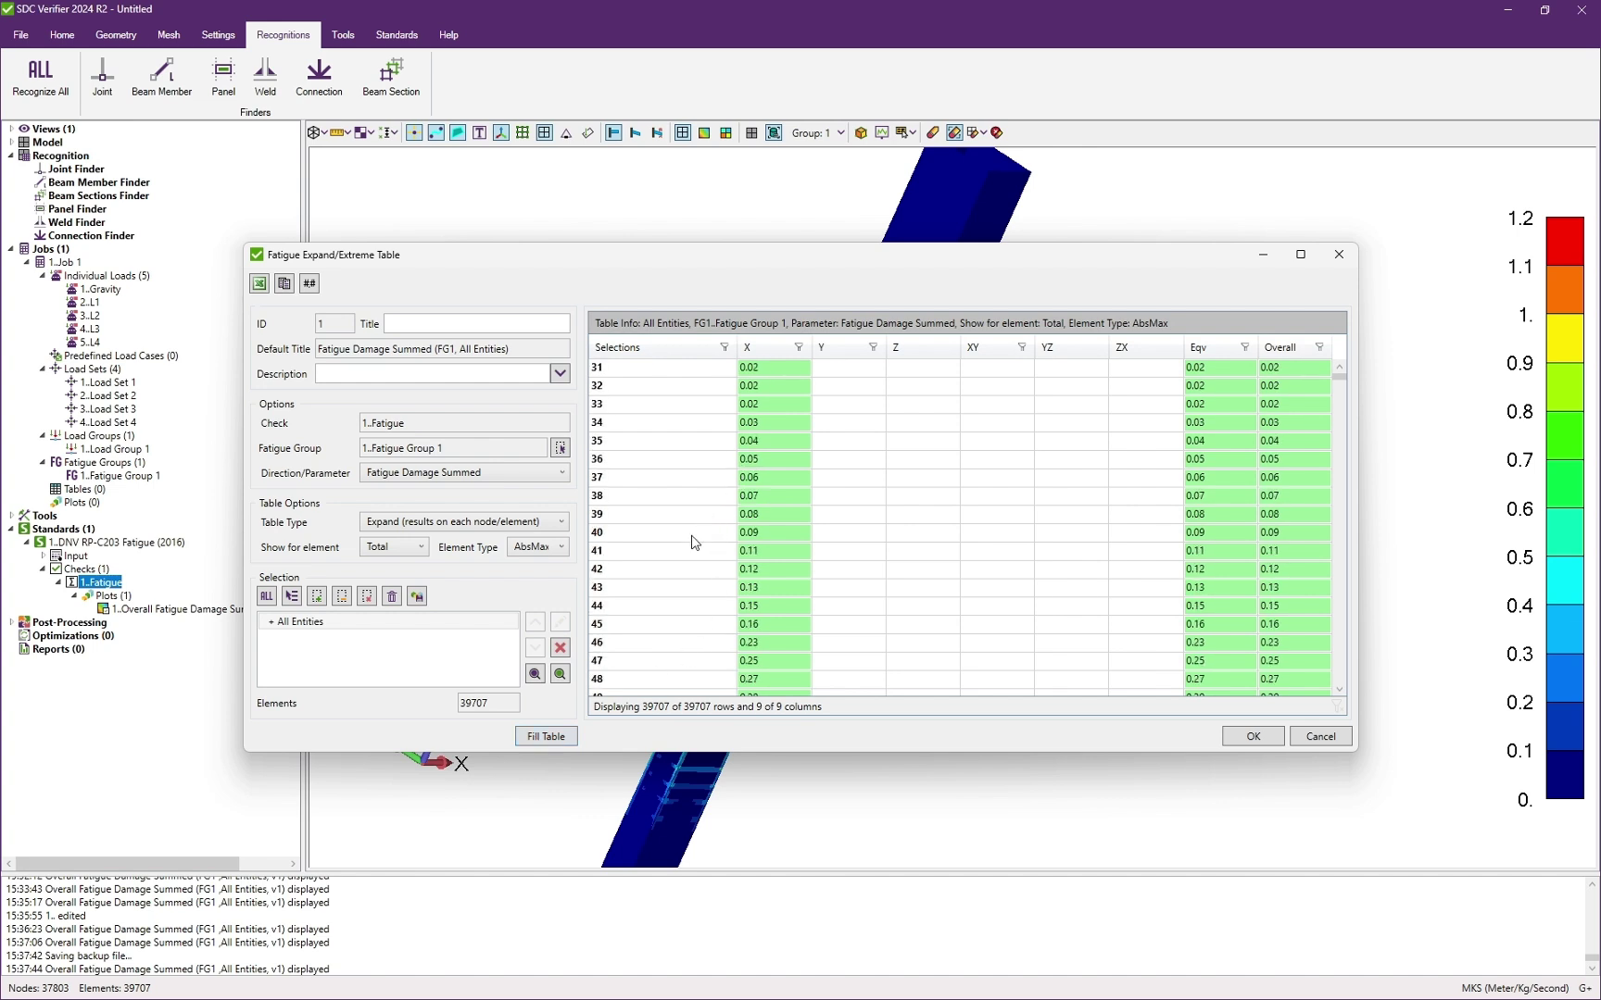
pyautogui.scroll(4, 680, 612)
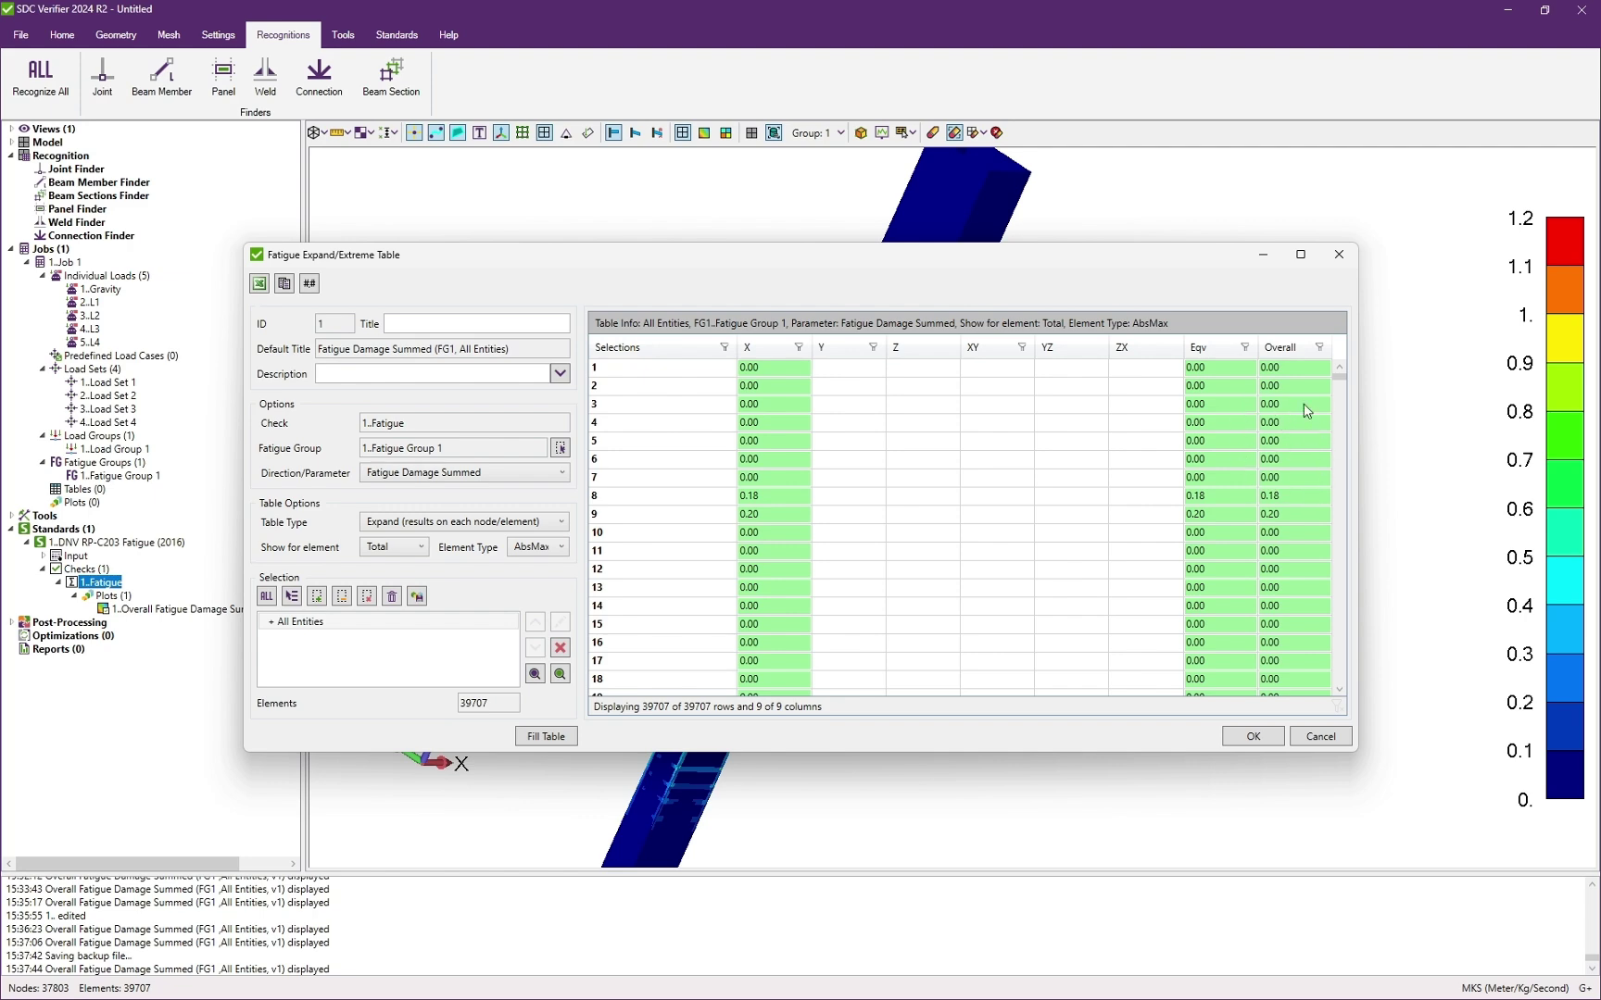
pyautogui.scroll(-5, 1267, 515)
pyautogui.click(1252, 737)
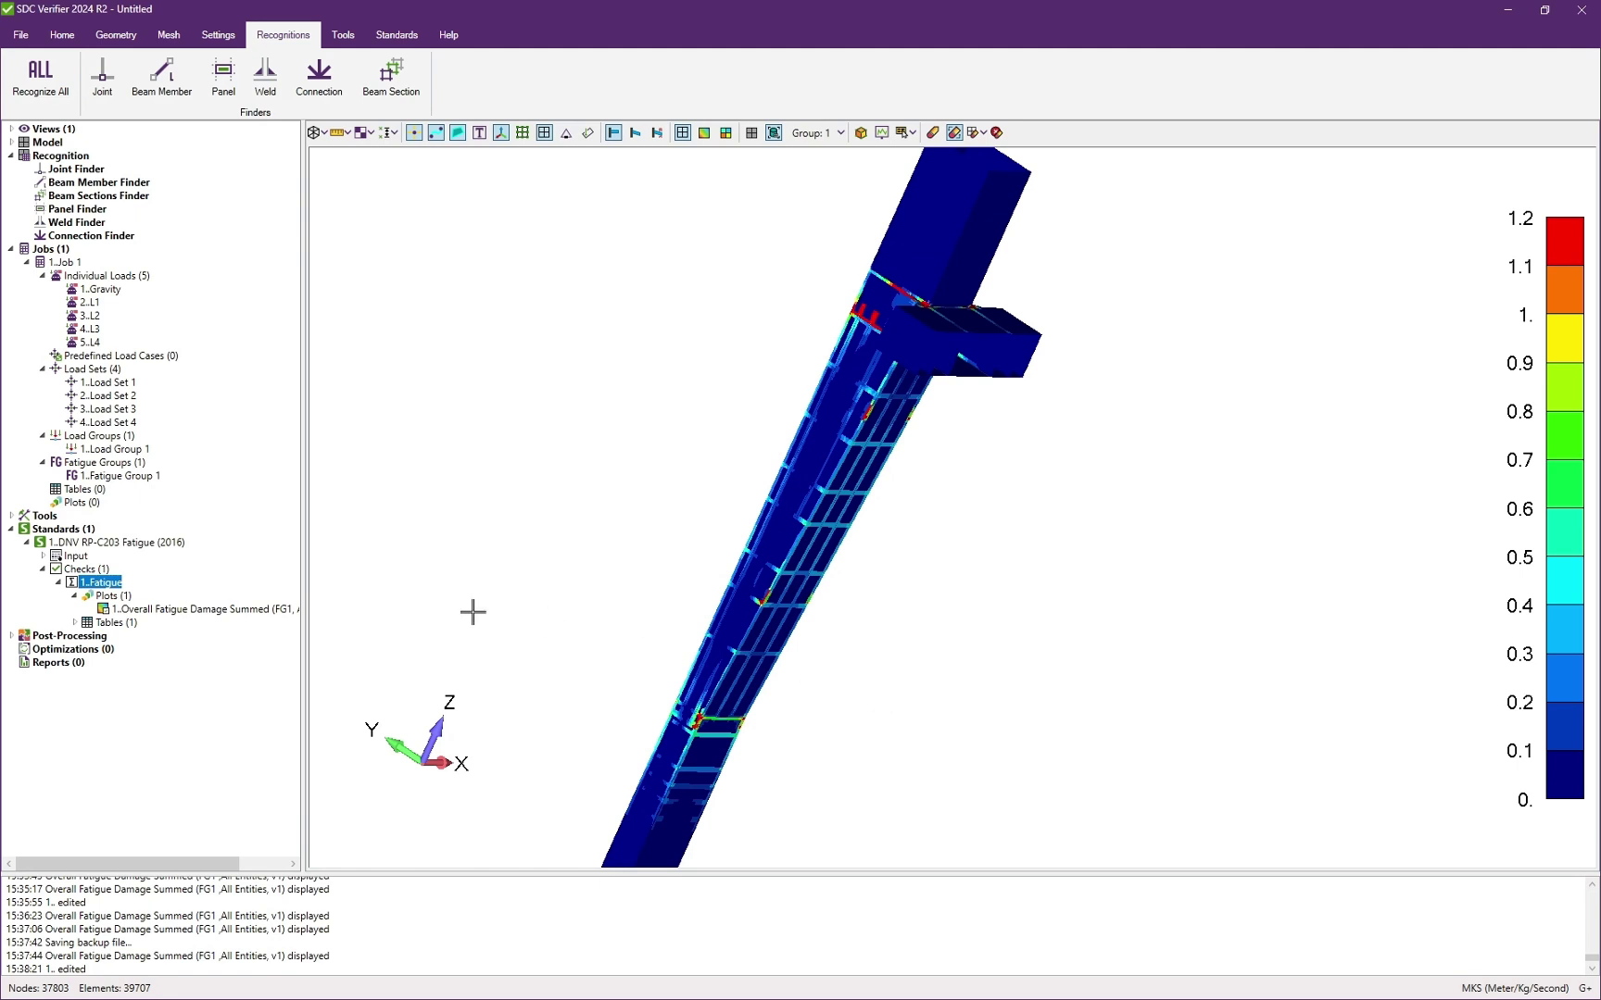